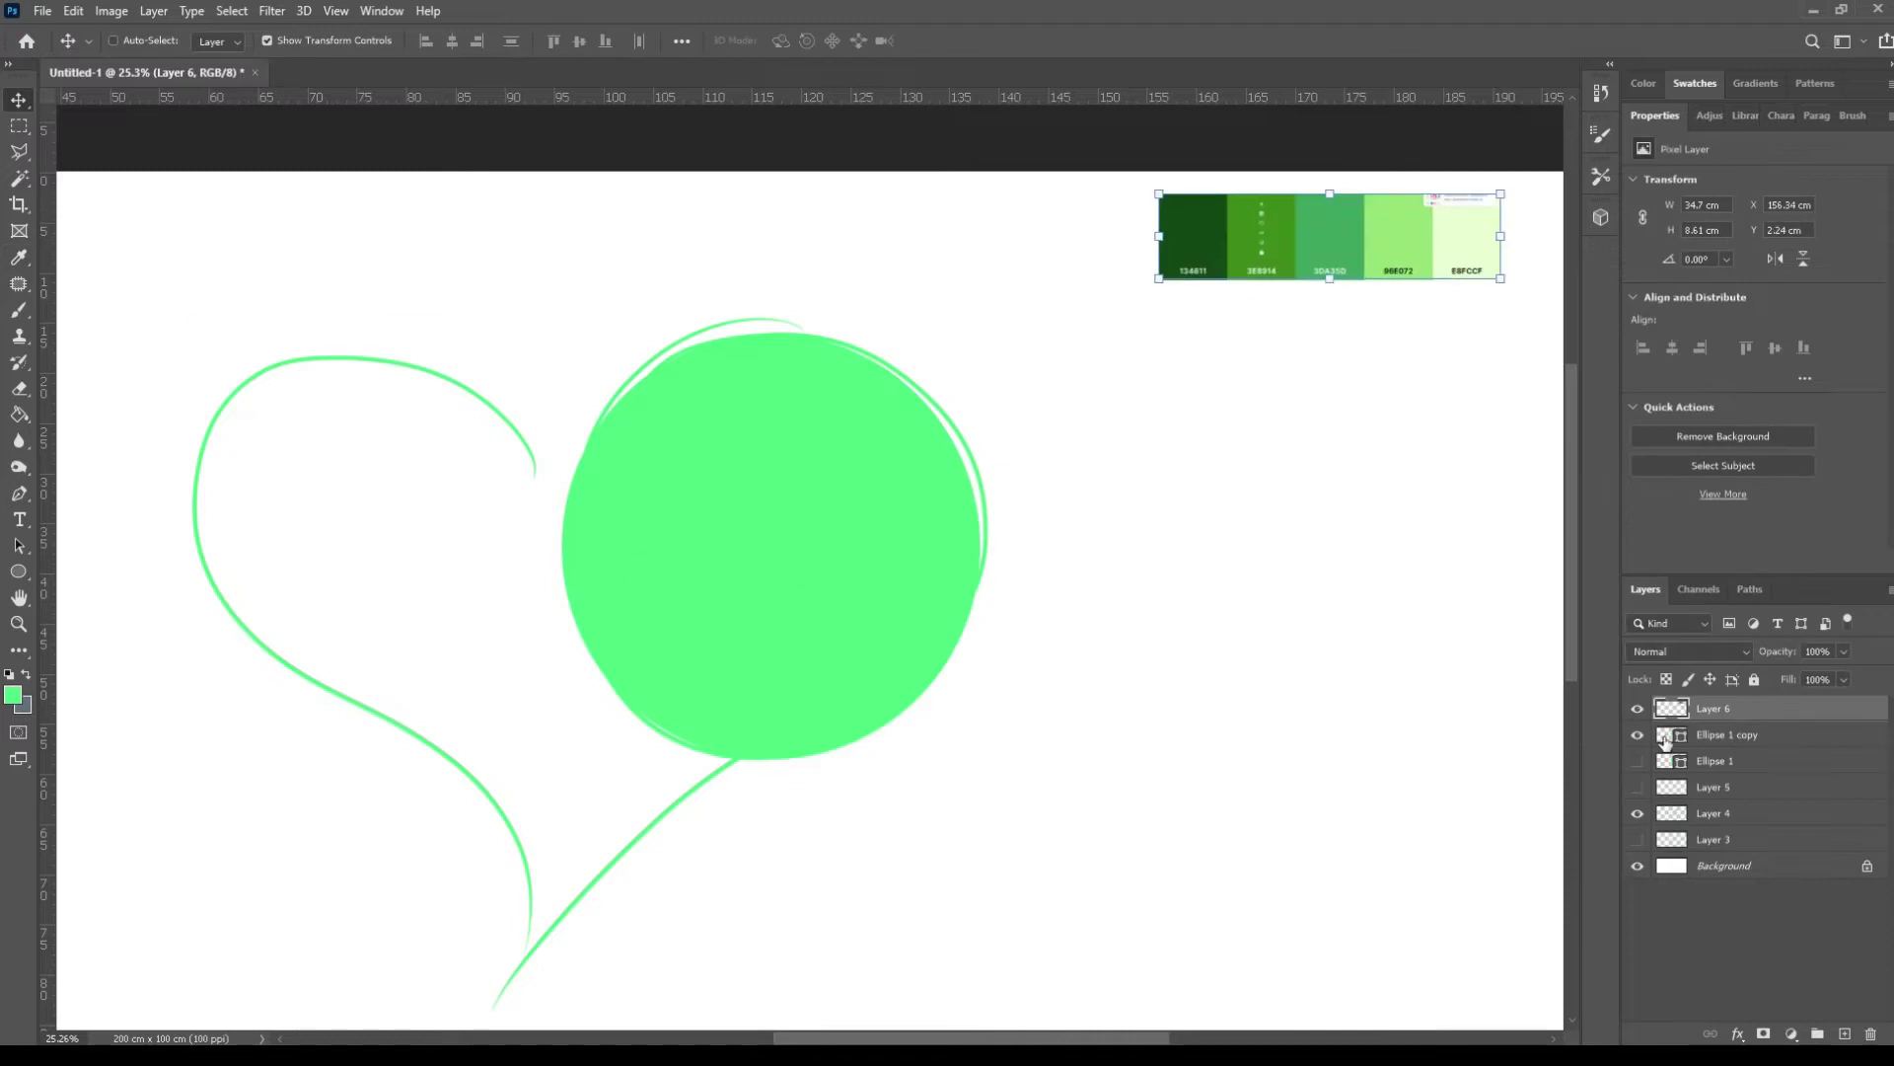
Step: Add a gradient overlay to the circle and set both end stops to the palette's darkest green, 134611
{"action": "left_click", "coordinate": [1174, 736]}
{"action": "left_click", "coordinate": [1549, 559]}
{"action": "left_click_drag", "start_coordinate": [1431, 187], "coordinate": [1438, 476]}
{"action": "left_click", "coordinate": [1670, 849]}
{"action": "double_click", "coordinate": [1669, 849]}
{"action": "left_click", "coordinate": [1193, 237]}
{"action": "left_click", "coordinate": [1693, 594]}
{"action": "double_click", "coordinate": [1269, 848]}
{"action": "left_click", "coordinate": [1193, 237]}
{"action": "left_click", "coordinate": [1726, 592]}
Step: Add mid-green 3E8914 stops on both sides of the gradient's centre, the left one at 23%
{"action": "double_click", "coordinate": [1348, 848]}
{"action": "left_click", "coordinate": [1243, 240]}
{"action": "left_click", "coordinate": [1689, 591]}
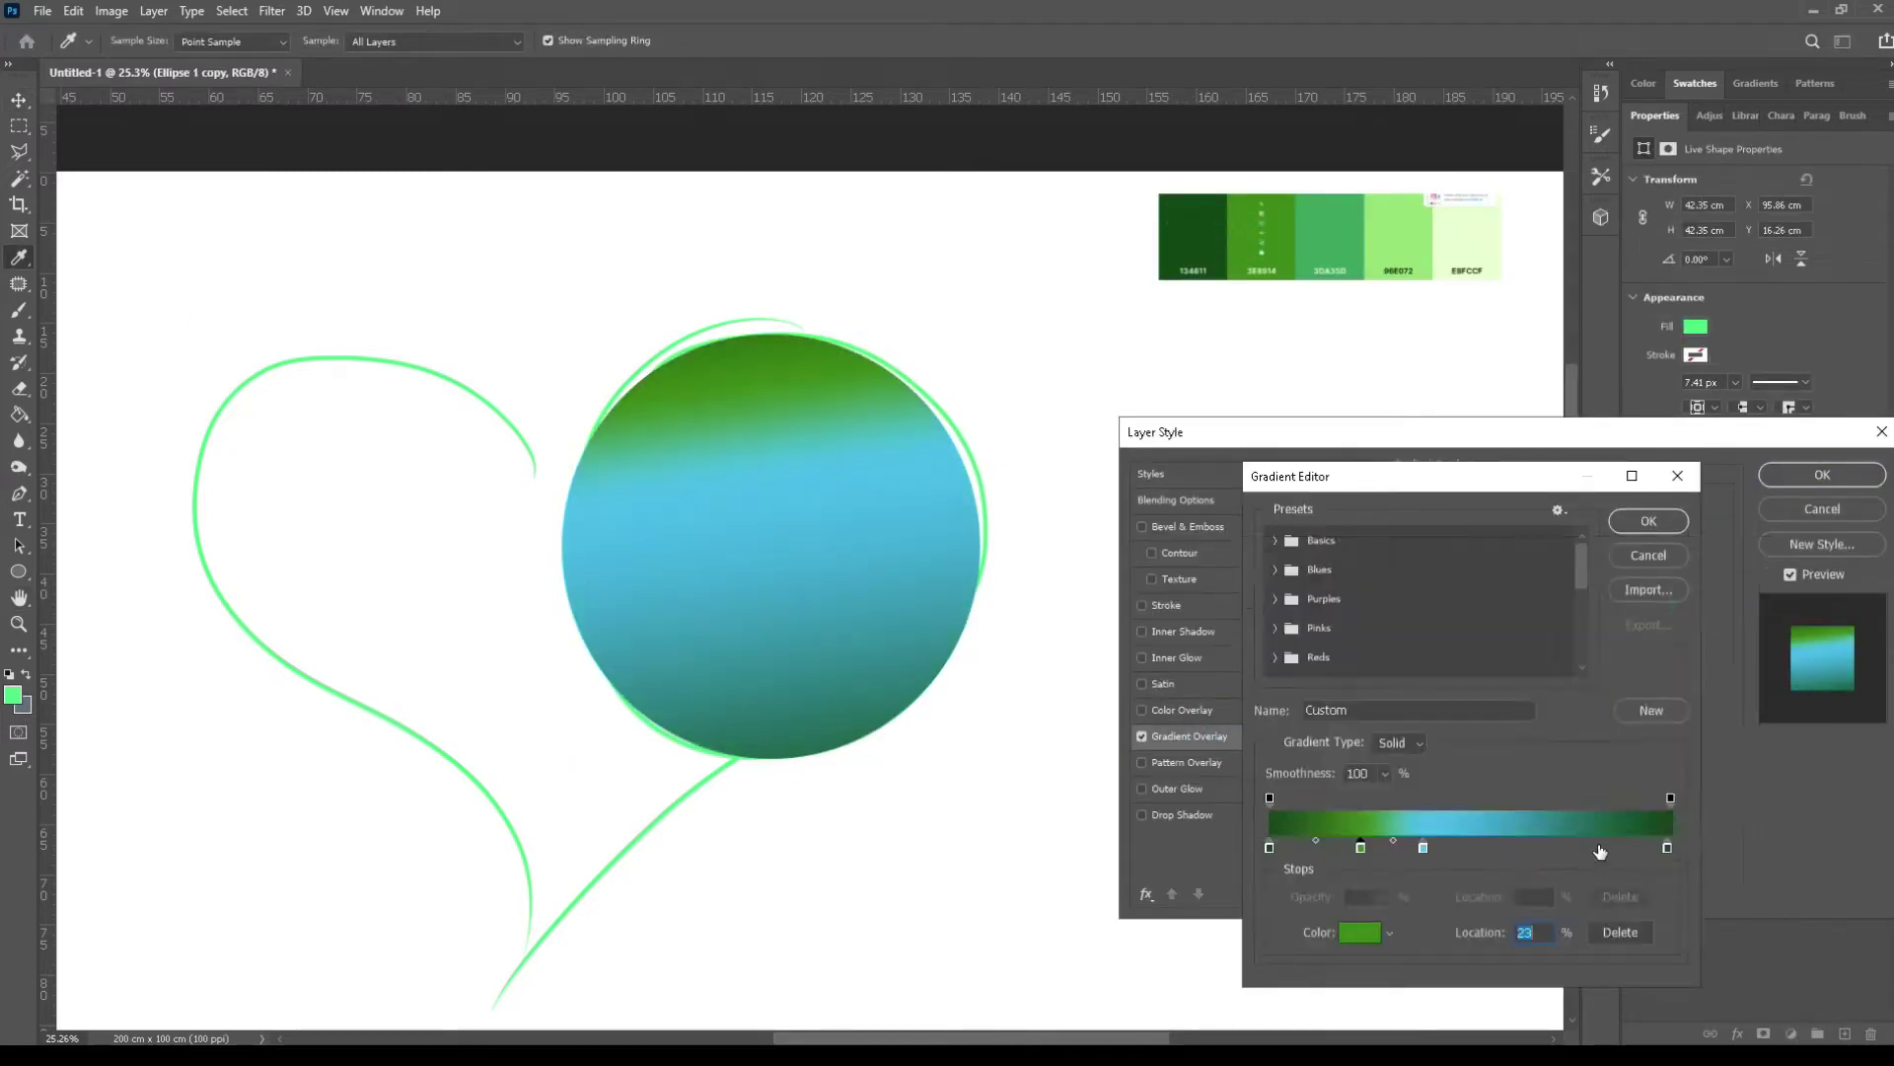
{"action": "double_click", "coordinate": [1602, 850]}
{"action": "left_click", "coordinate": [1679, 590]}
Step: Recolor the gradient's blue middle stop to light green 96E072 and set the overlay style to Radial
{"action": "left_click_drag", "start_coordinate": [1424, 849], "coordinate": [1468, 851]}
{"action": "double_click", "coordinate": [1468, 850]}
{"action": "left_click", "coordinate": [1399, 239]}
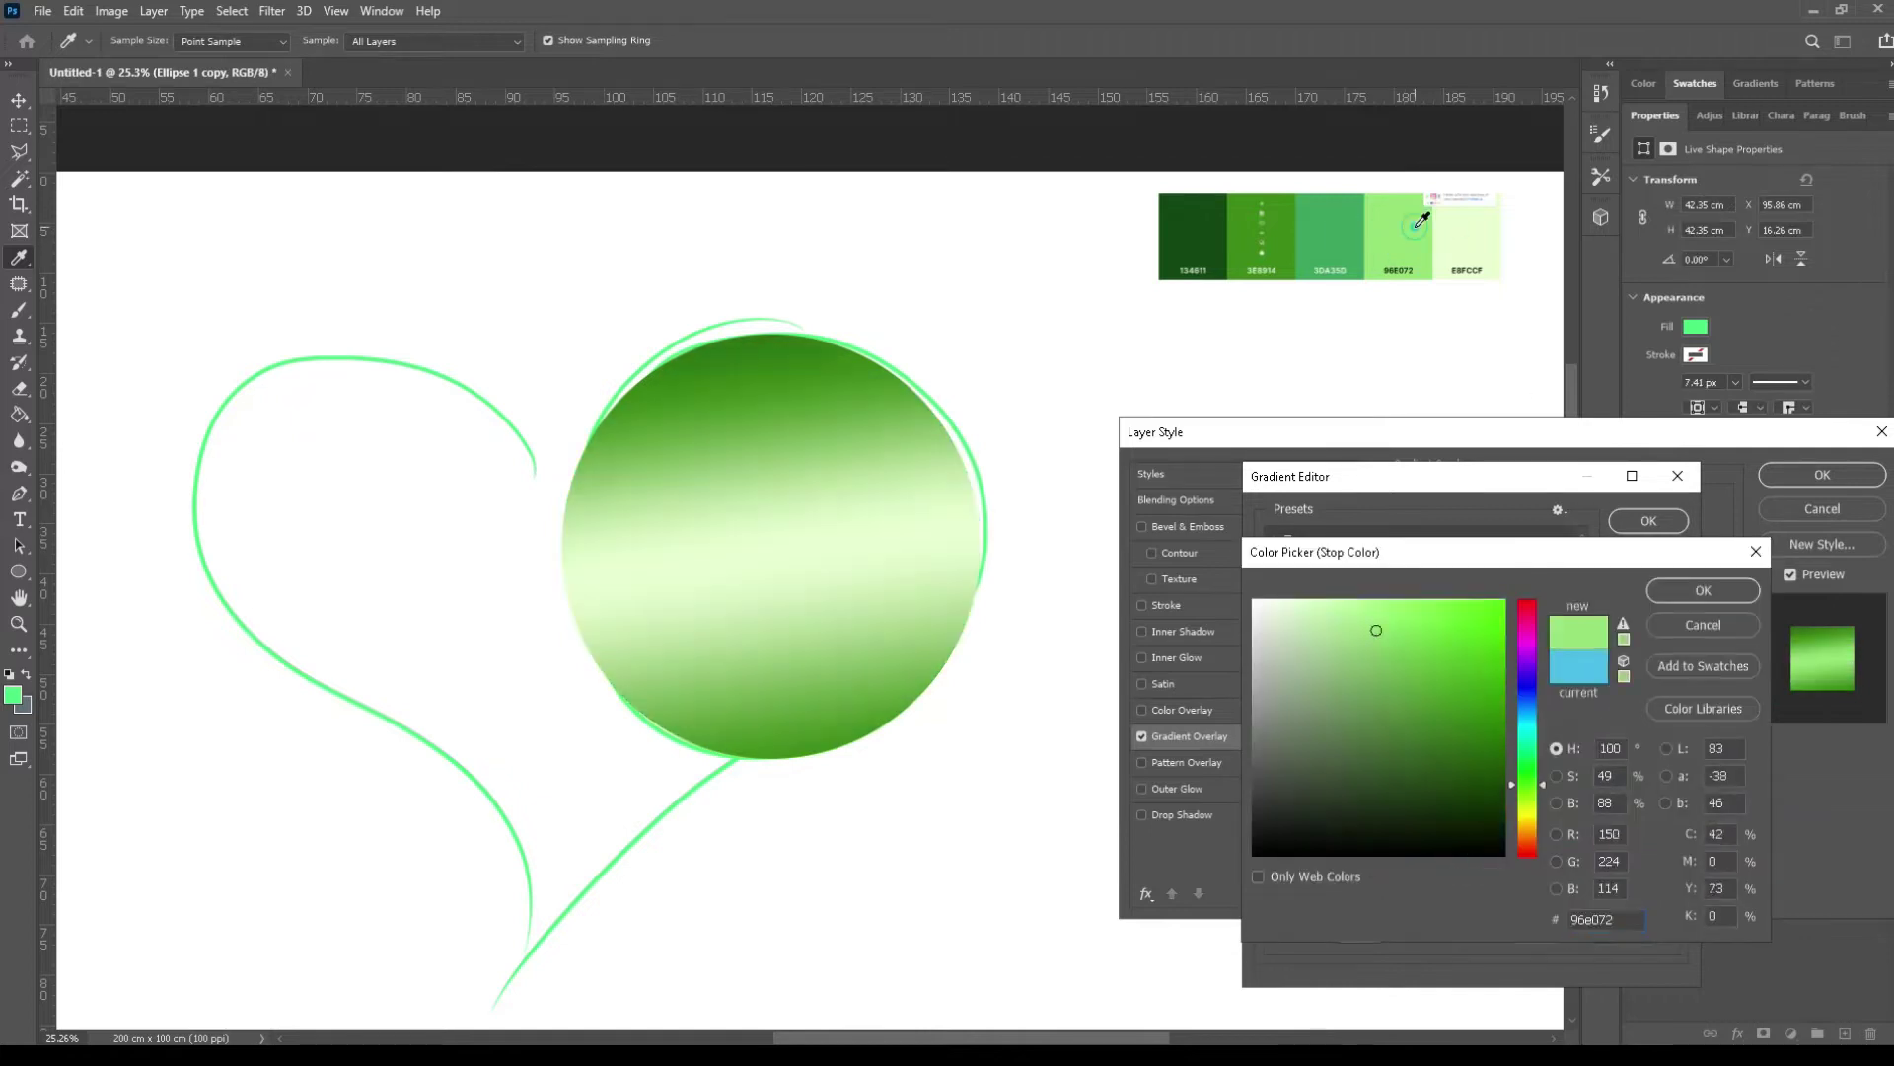
{"action": "left_click", "coordinate": [1703, 590]}
{"action": "left_click", "coordinate": [1649, 520]}
{"action": "left_click", "coordinate": [1524, 582]}
{"action": "left_click", "coordinate": [1529, 616]}
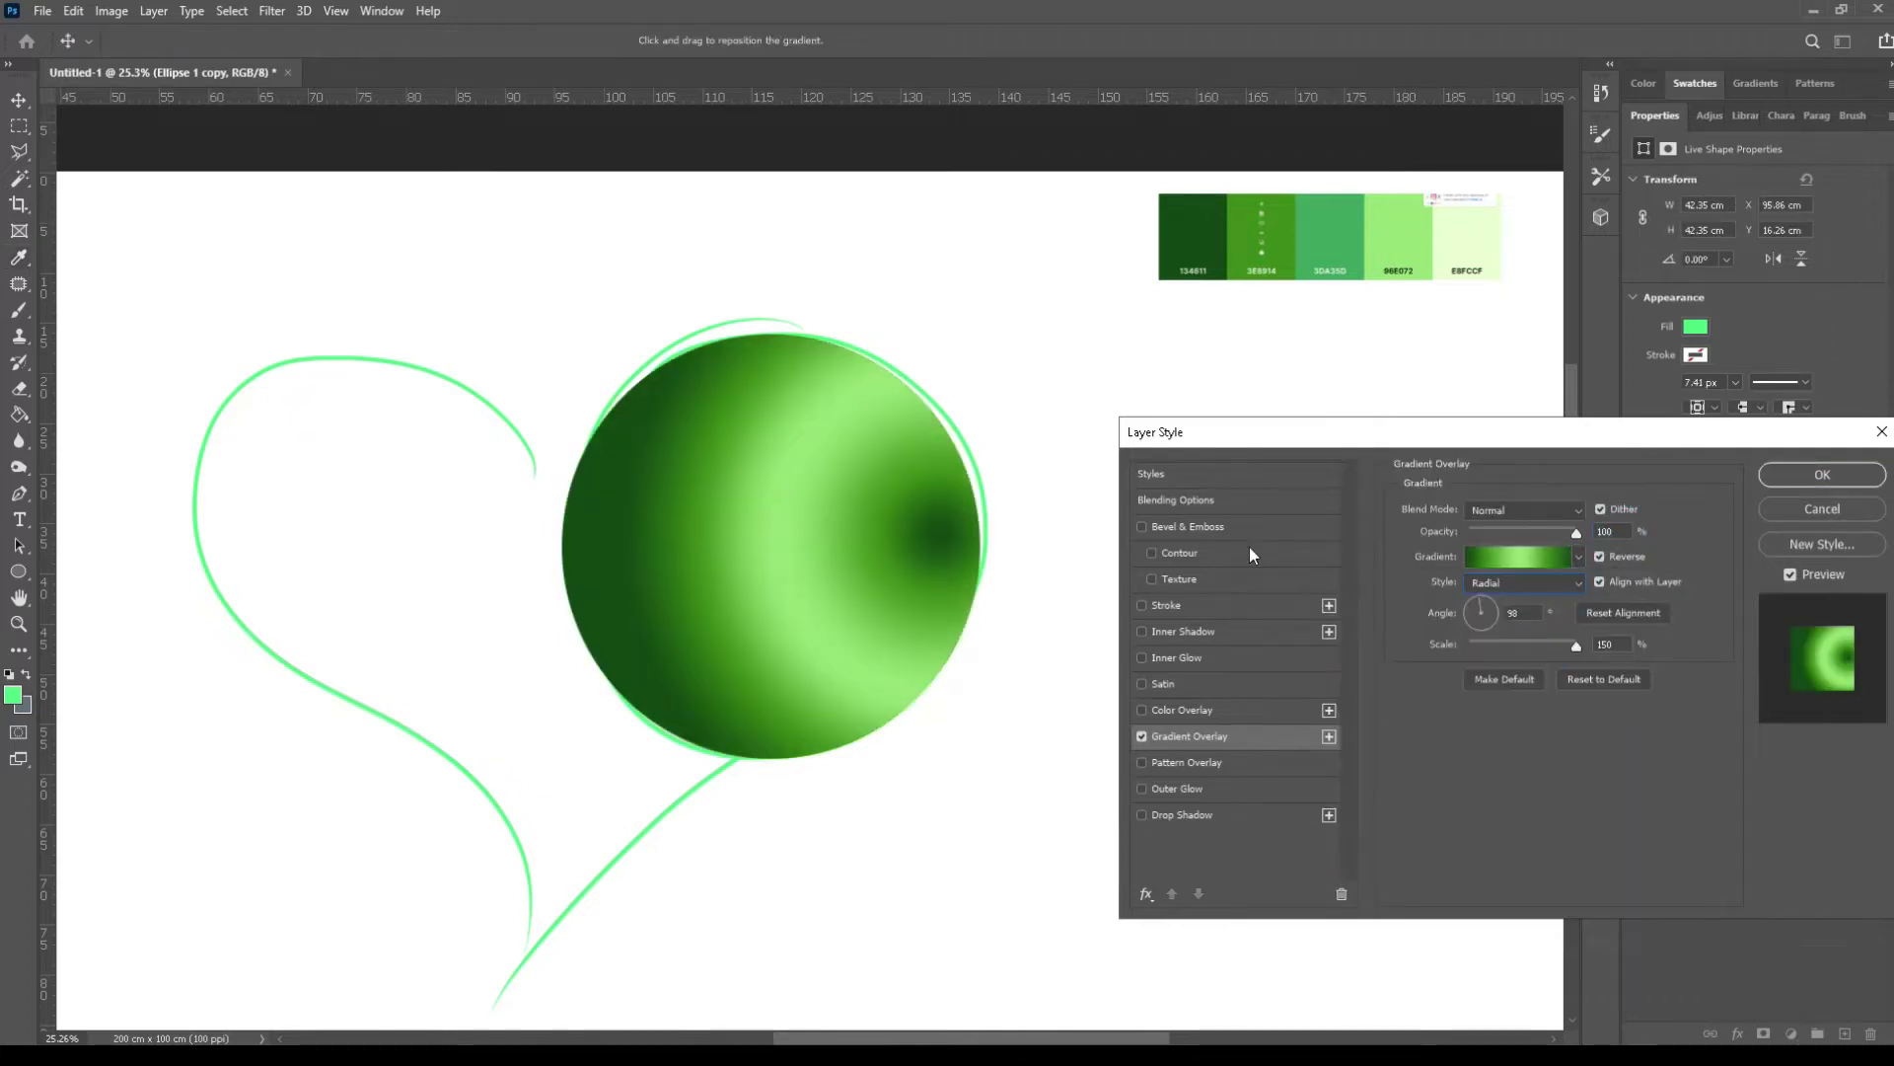
Step: Remove the gradient's two right-hand stops and respace the rest with mid green at 18%, then apply the layer style
{"action": "left_click", "coordinate": [1519, 556]}
{"action": "left_click_drag", "start_coordinate": [1669, 849], "coordinate": [1661, 903]}
{"action": "left_click_drag", "start_coordinate": [1598, 849], "coordinate": [1568, 899]}
{"action": "left_click_drag", "start_coordinate": [1468, 849], "coordinate": [1519, 851]}
{"action": "left_click_drag", "start_coordinate": [1360, 849], "coordinate": [1340, 848]}
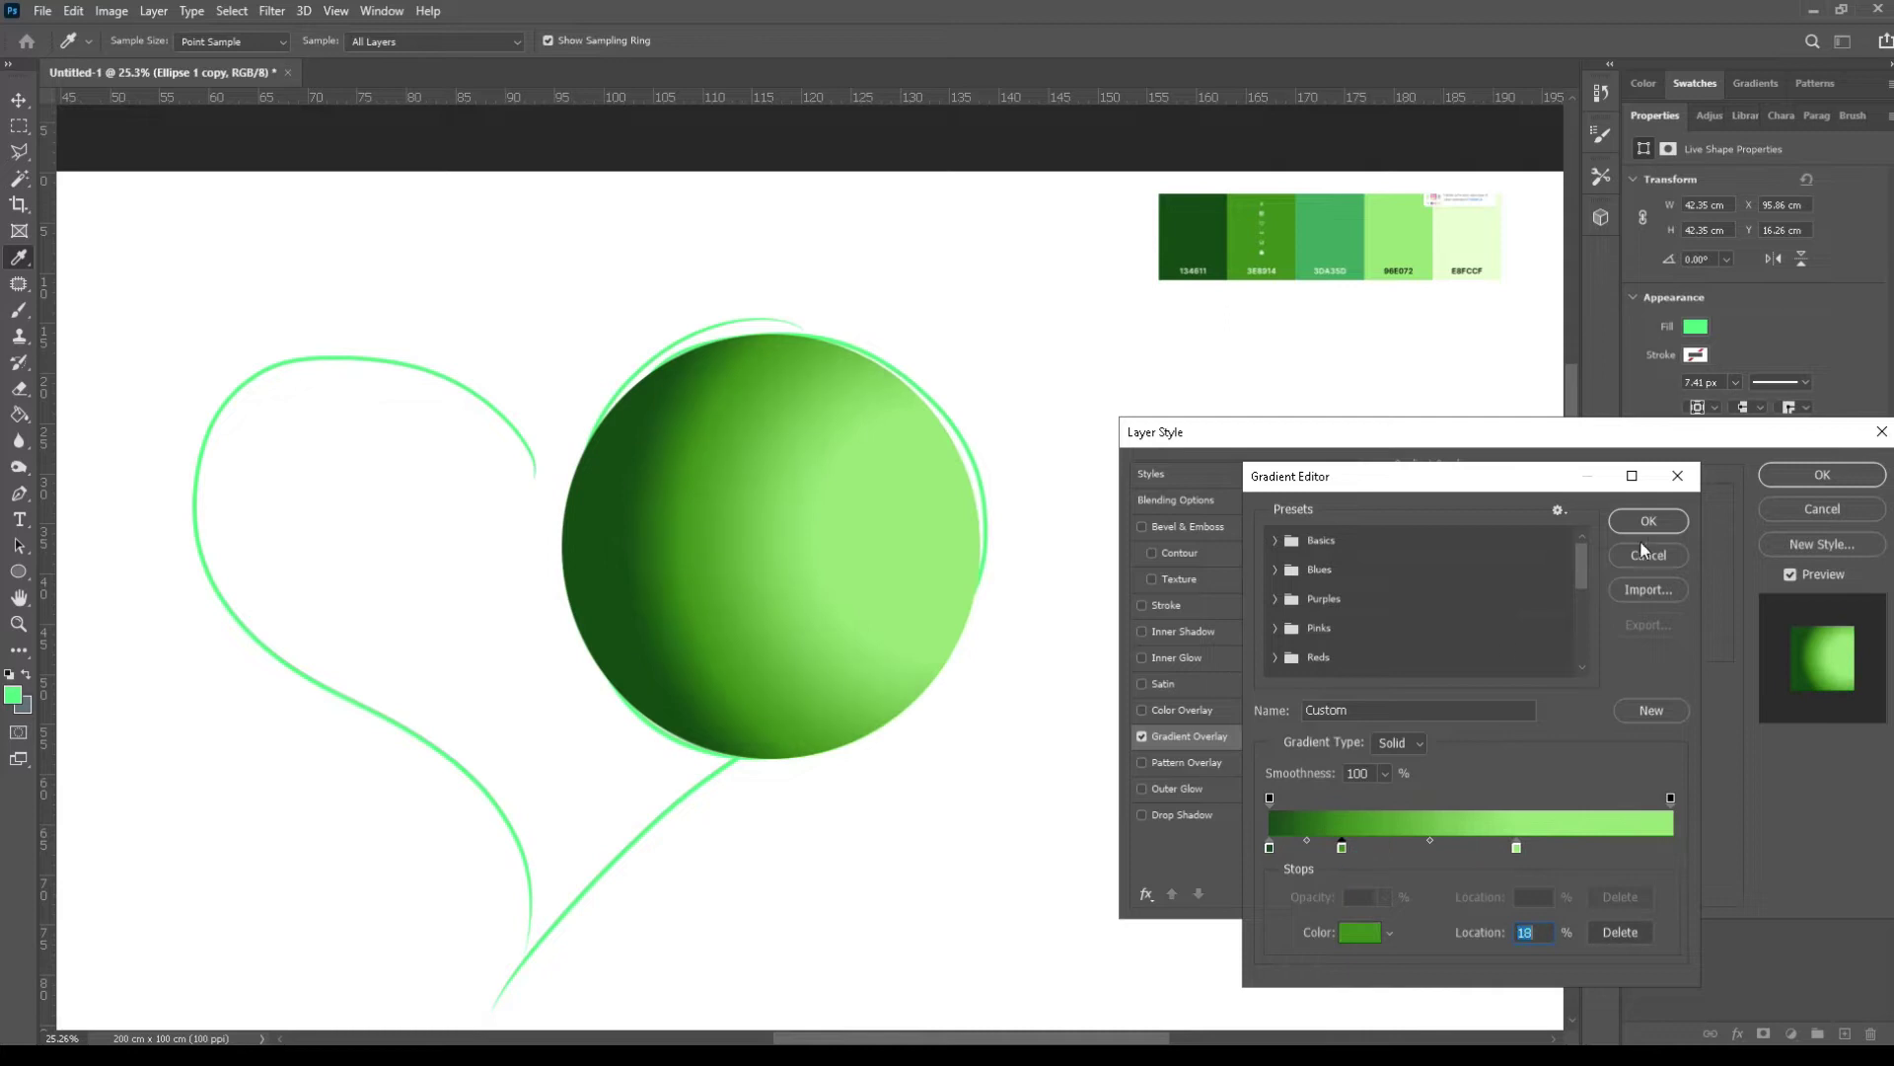
{"action": "left_click", "coordinate": [1648, 522]}
{"action": "left_click", "coordinate": [1822, 476]}
Step: Open the world map image, isolate the grey landmasses and bring them into the heart artwork over the globe
{"action": "left_click_drag", "start_coordinate": [949, 561], "coordinate": [947, 557]}
{"action": "left_click", "coordinate": [1695, 943]}
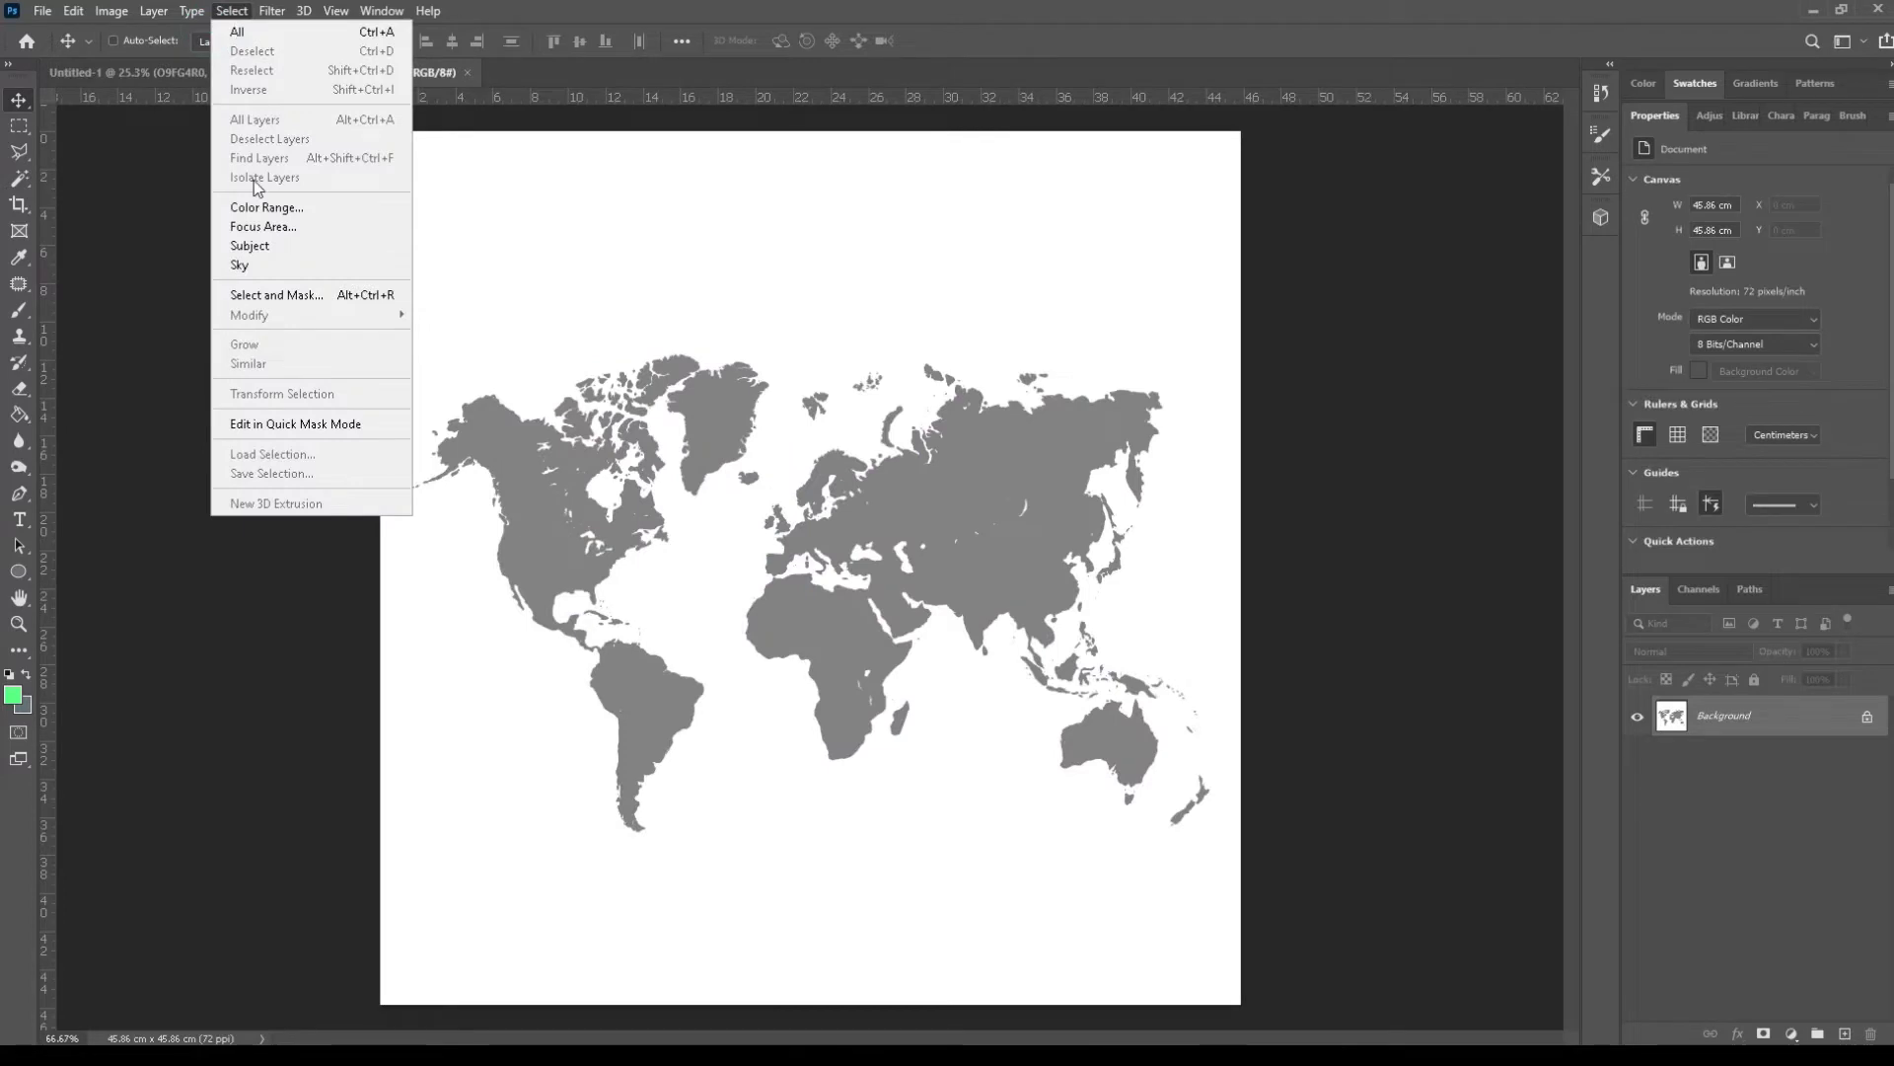
{"action": "left_click", "coordinate": [305, 326]}
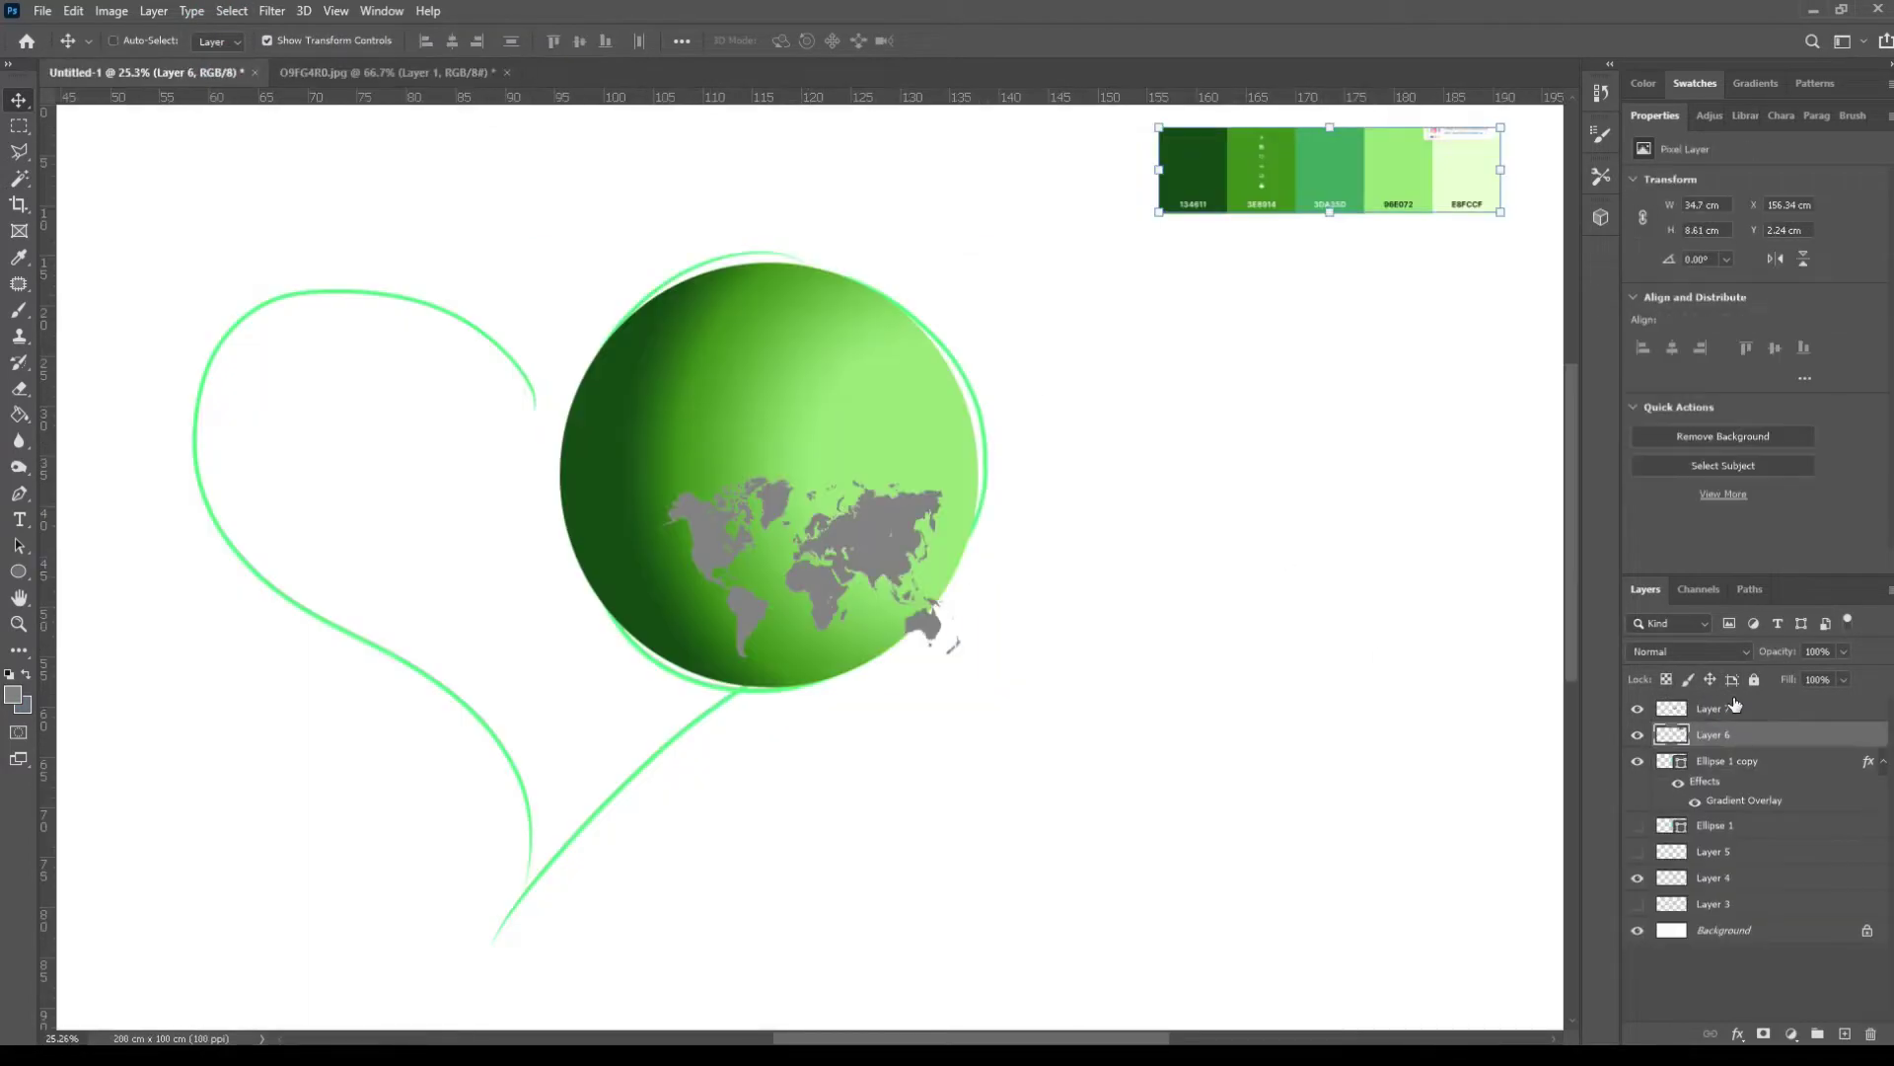
Step: Convert the map layer to a smart object and fit its contents' image size to a preset
{"action": "right_click", "coordinate": [1734, 705]}
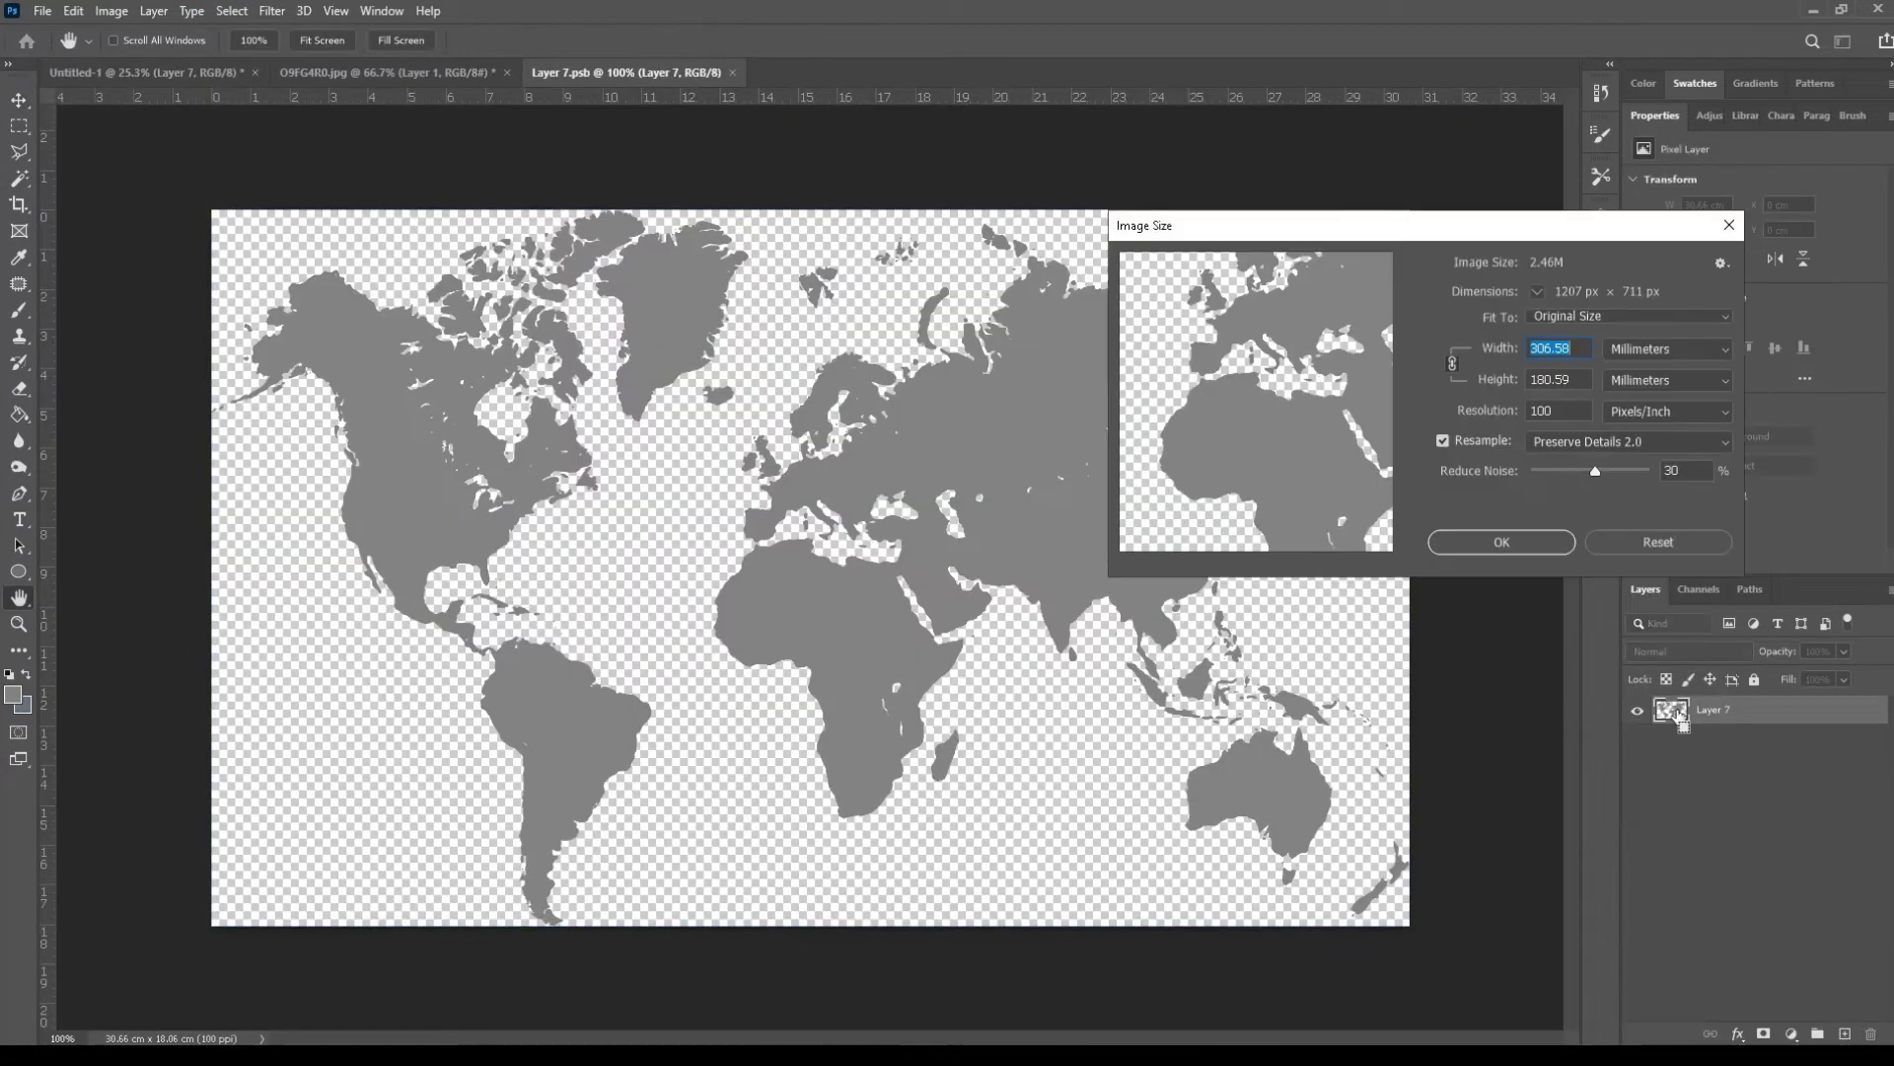
{"action": "left_click", "coordinate": [1628, 315]}
{"action": "left_click", "coordinate": [1586, 571]}
{"action": "left_click", "coordinate": [1501, 543]}
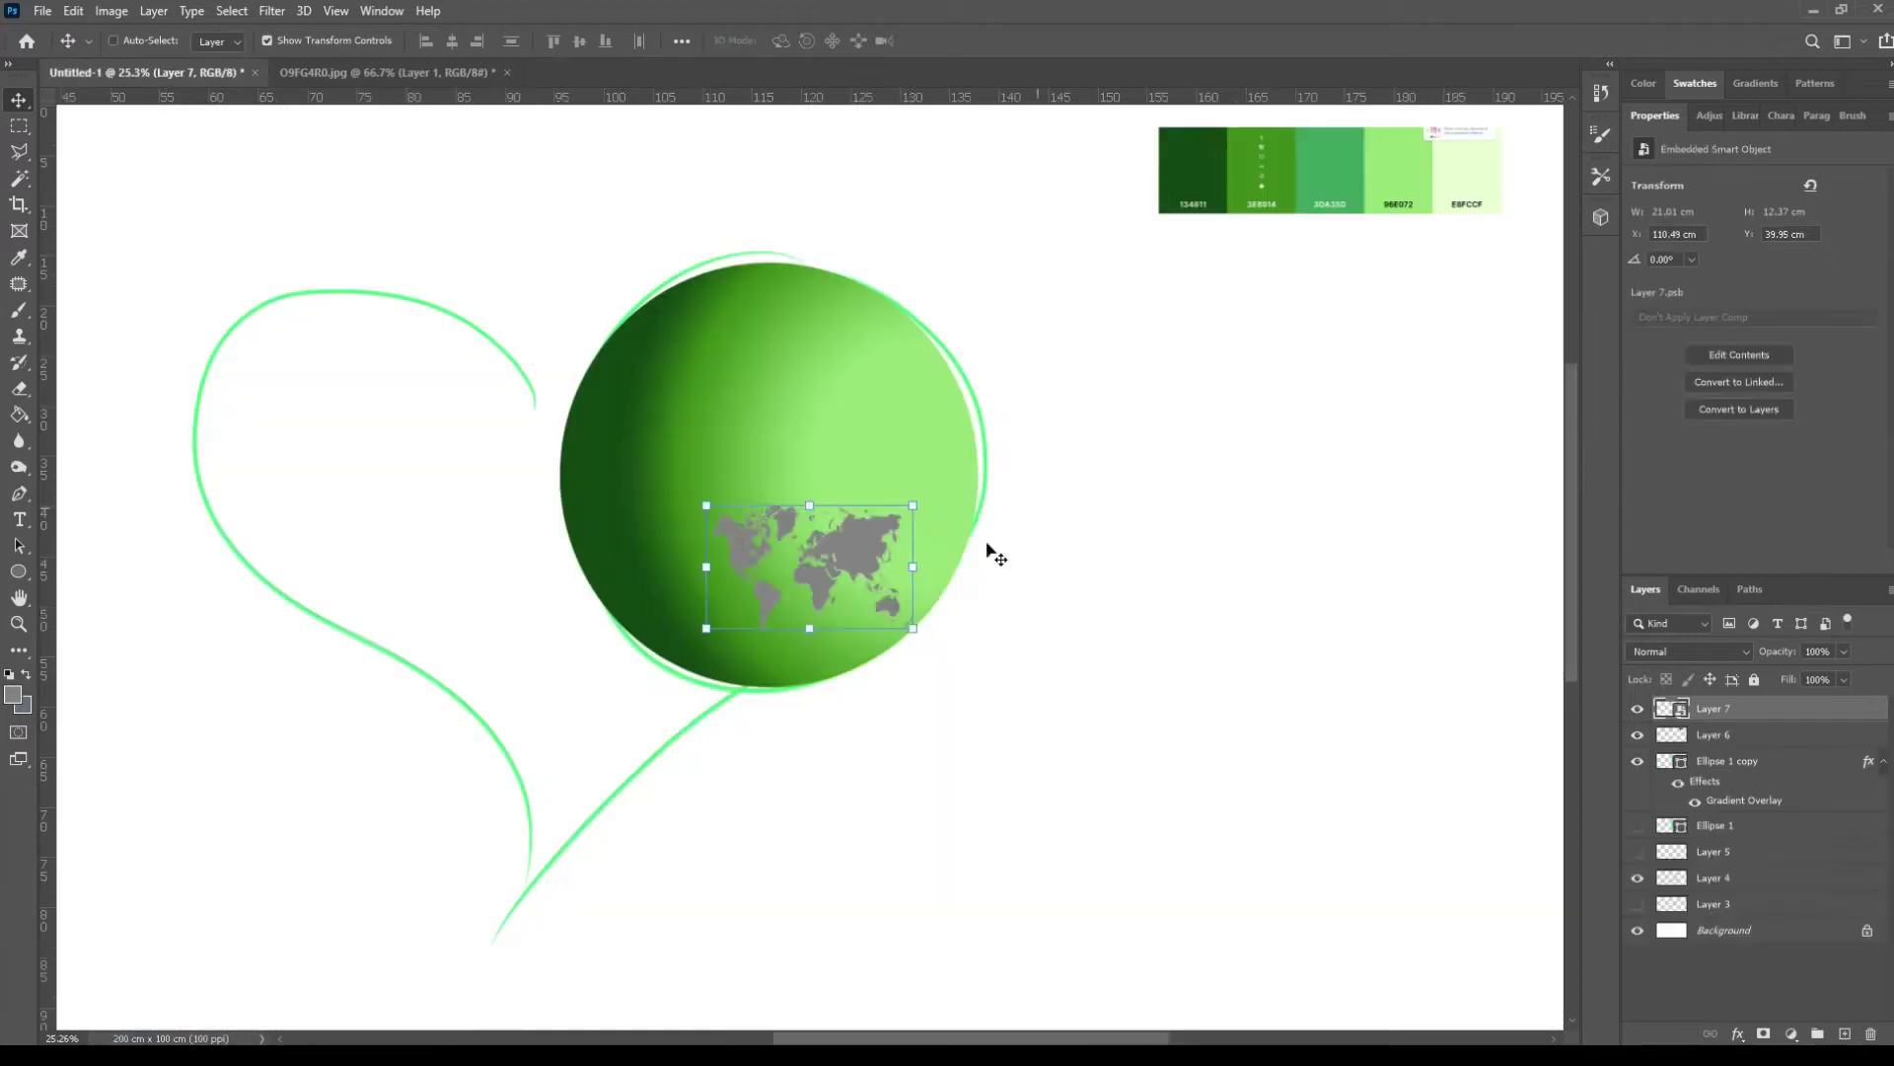
Step: Enlarge the world map to about 70 cm wide over the globe and clip it to the circle beneath the palette layer
{"action": "left_click_drag", "start_coordinate": [993, 549], "coordinate": [1001, 592]}
{"action": "left_click_drag", "start_coordinate": [1779, 713], "coordinate": [1785, 749]}
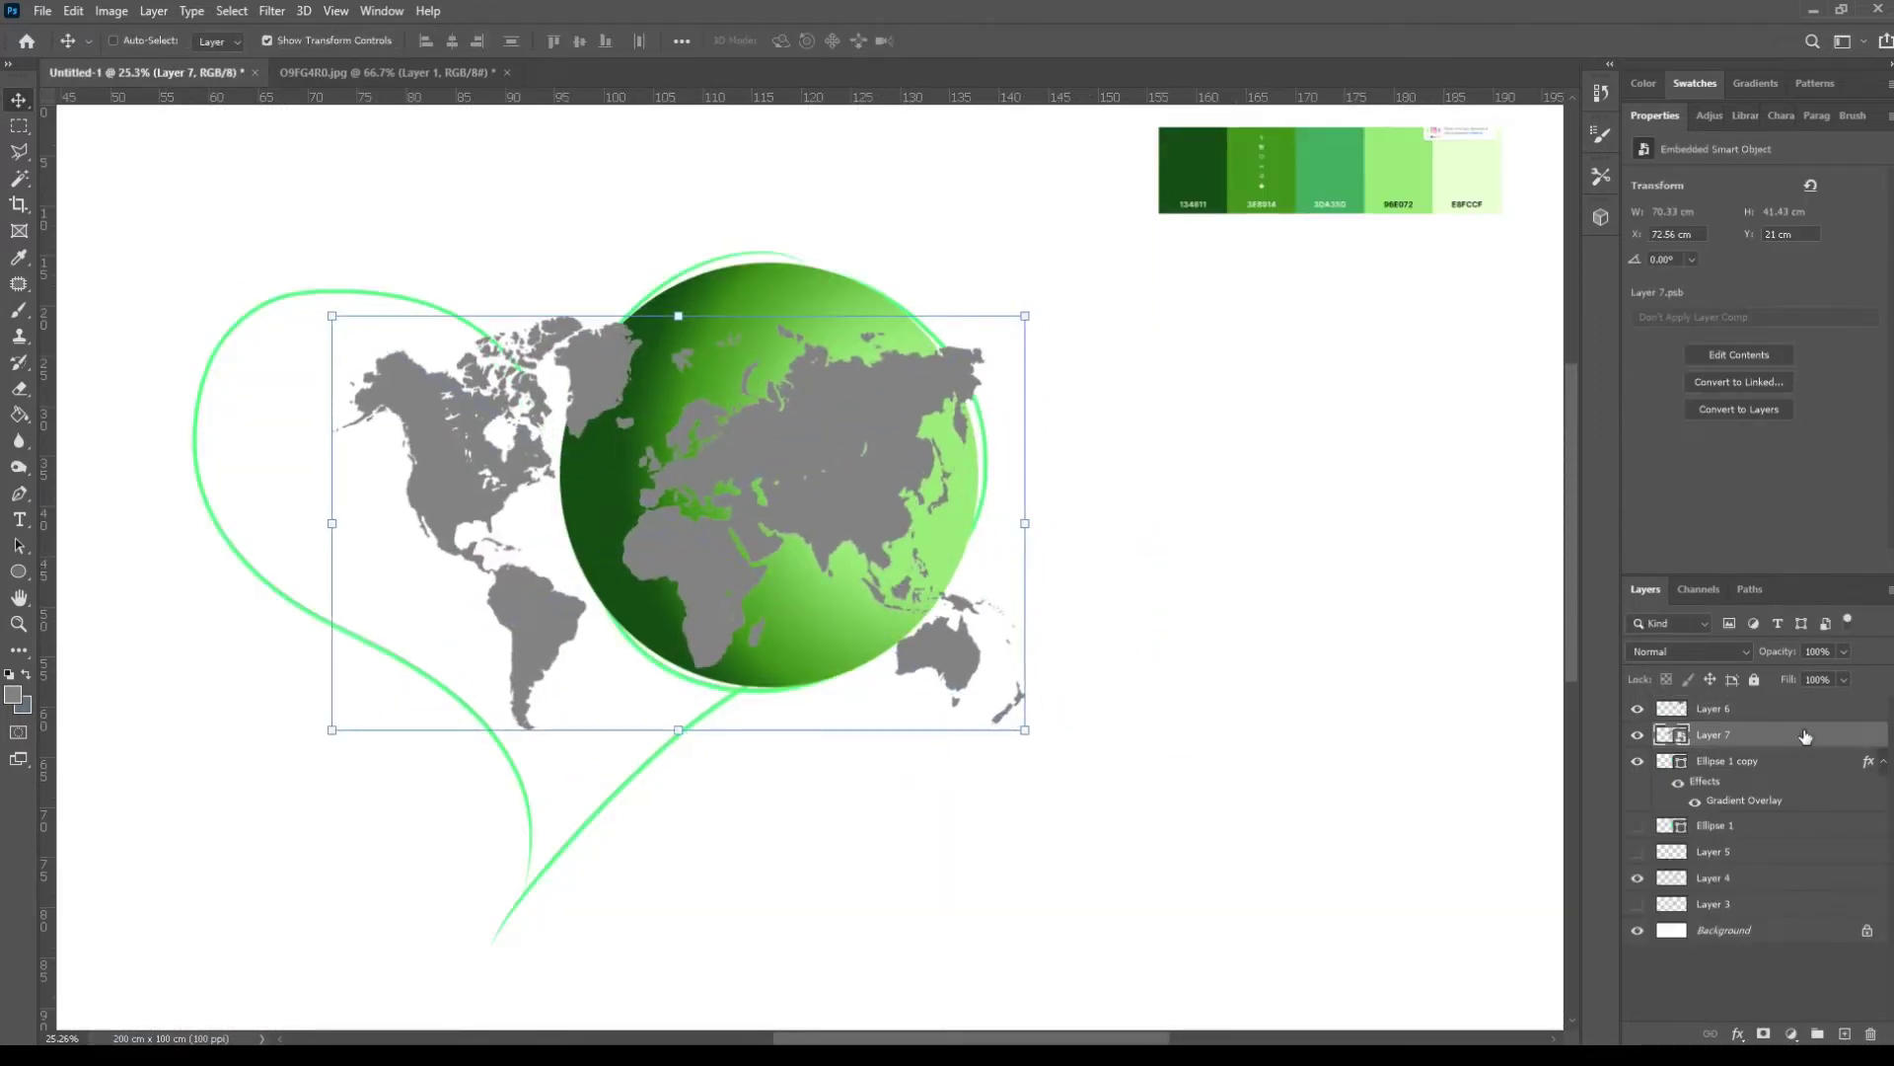
{"action": "right_click", "coordinate": [1798, 740]}
{"action": "left_click", "coordinate": [1682, 622]}
Step: Rasterize the circle layer's gradient style and add a new layer above the map for shading
{"action": "right_click", "coordinate": [1798, 763]}
{"action": "left_click", "coordinate": [1709, 518]}
{"action": "left_click", "coordinate": [1751, 736]}
{"action": "key", "text": "z"}
{"action": "left_click", "coordinate": [1844, 1034]}
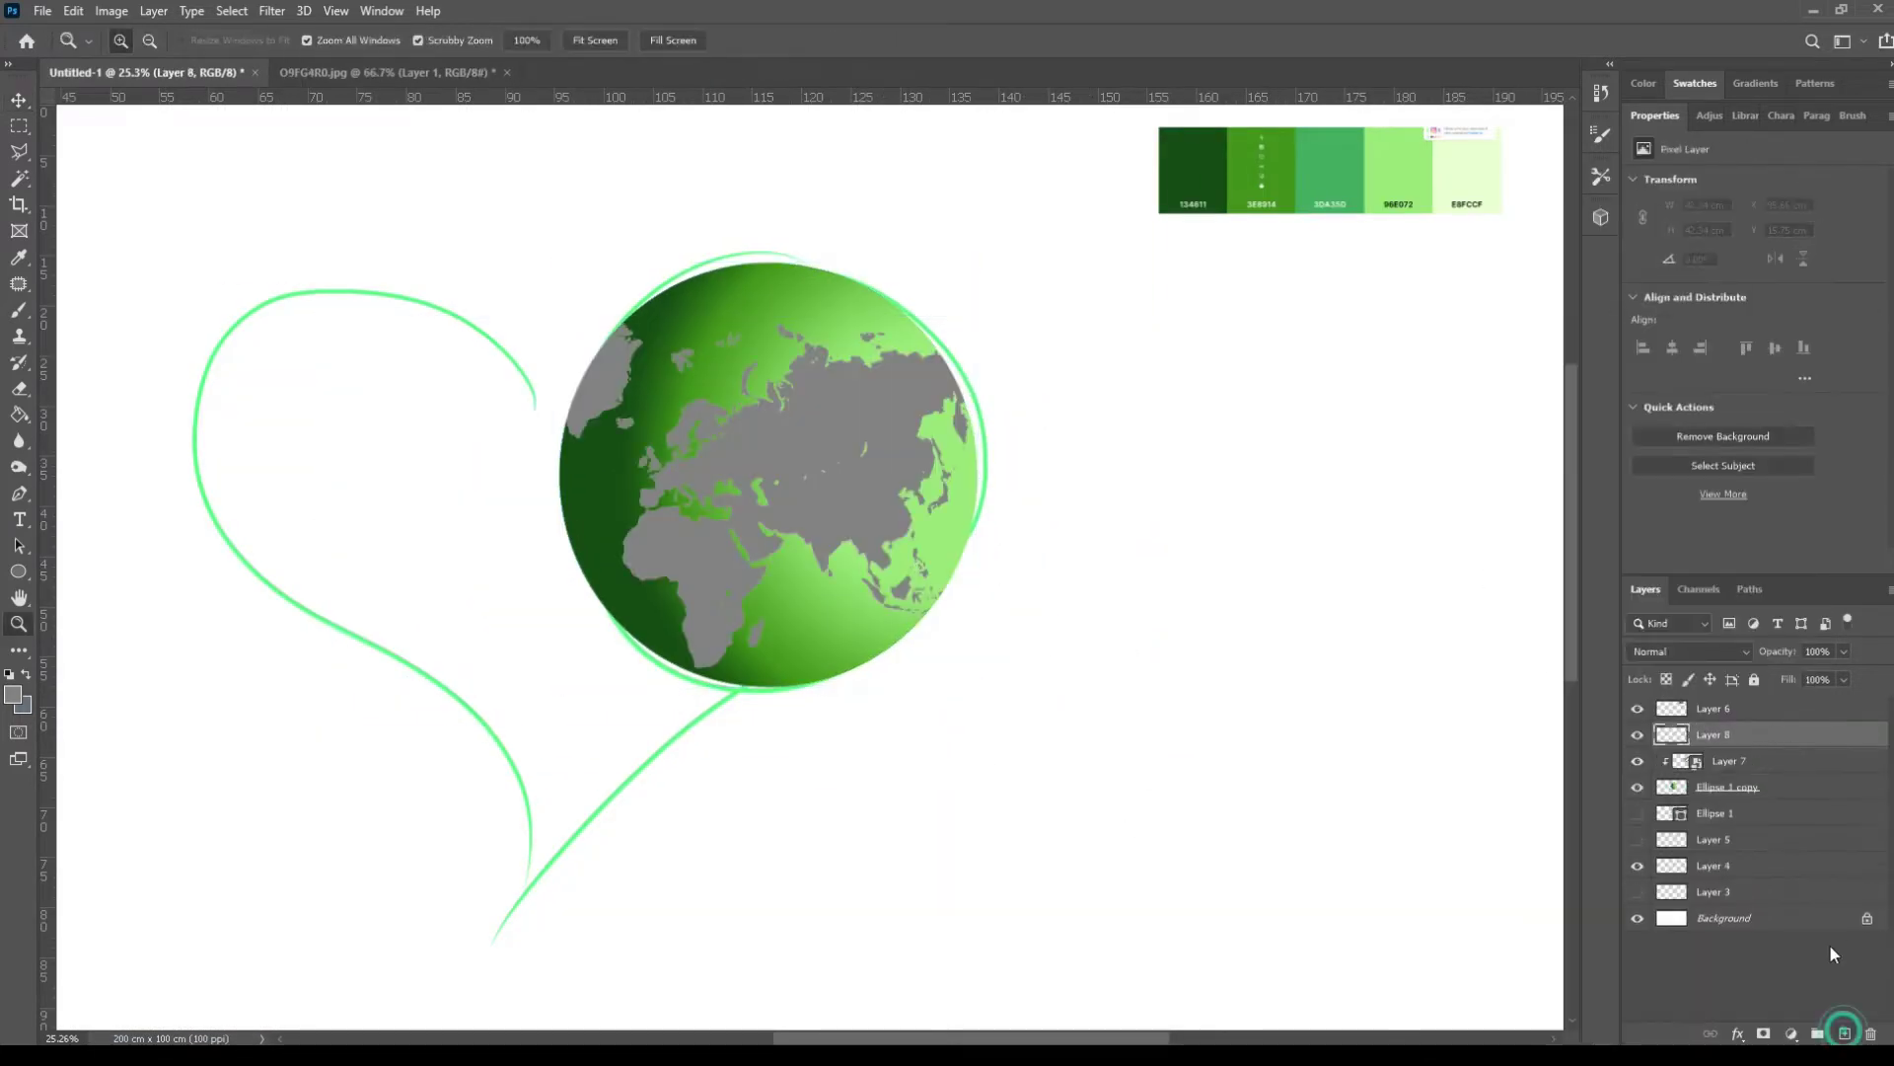
Step: Shade the globe's outer edges on the clipped layer with a large soft brush in the globe's dark green
{"action": "key", "text": "b"}
{"action": "left_click", "coordinate": [633, 463], "text": "alt"}
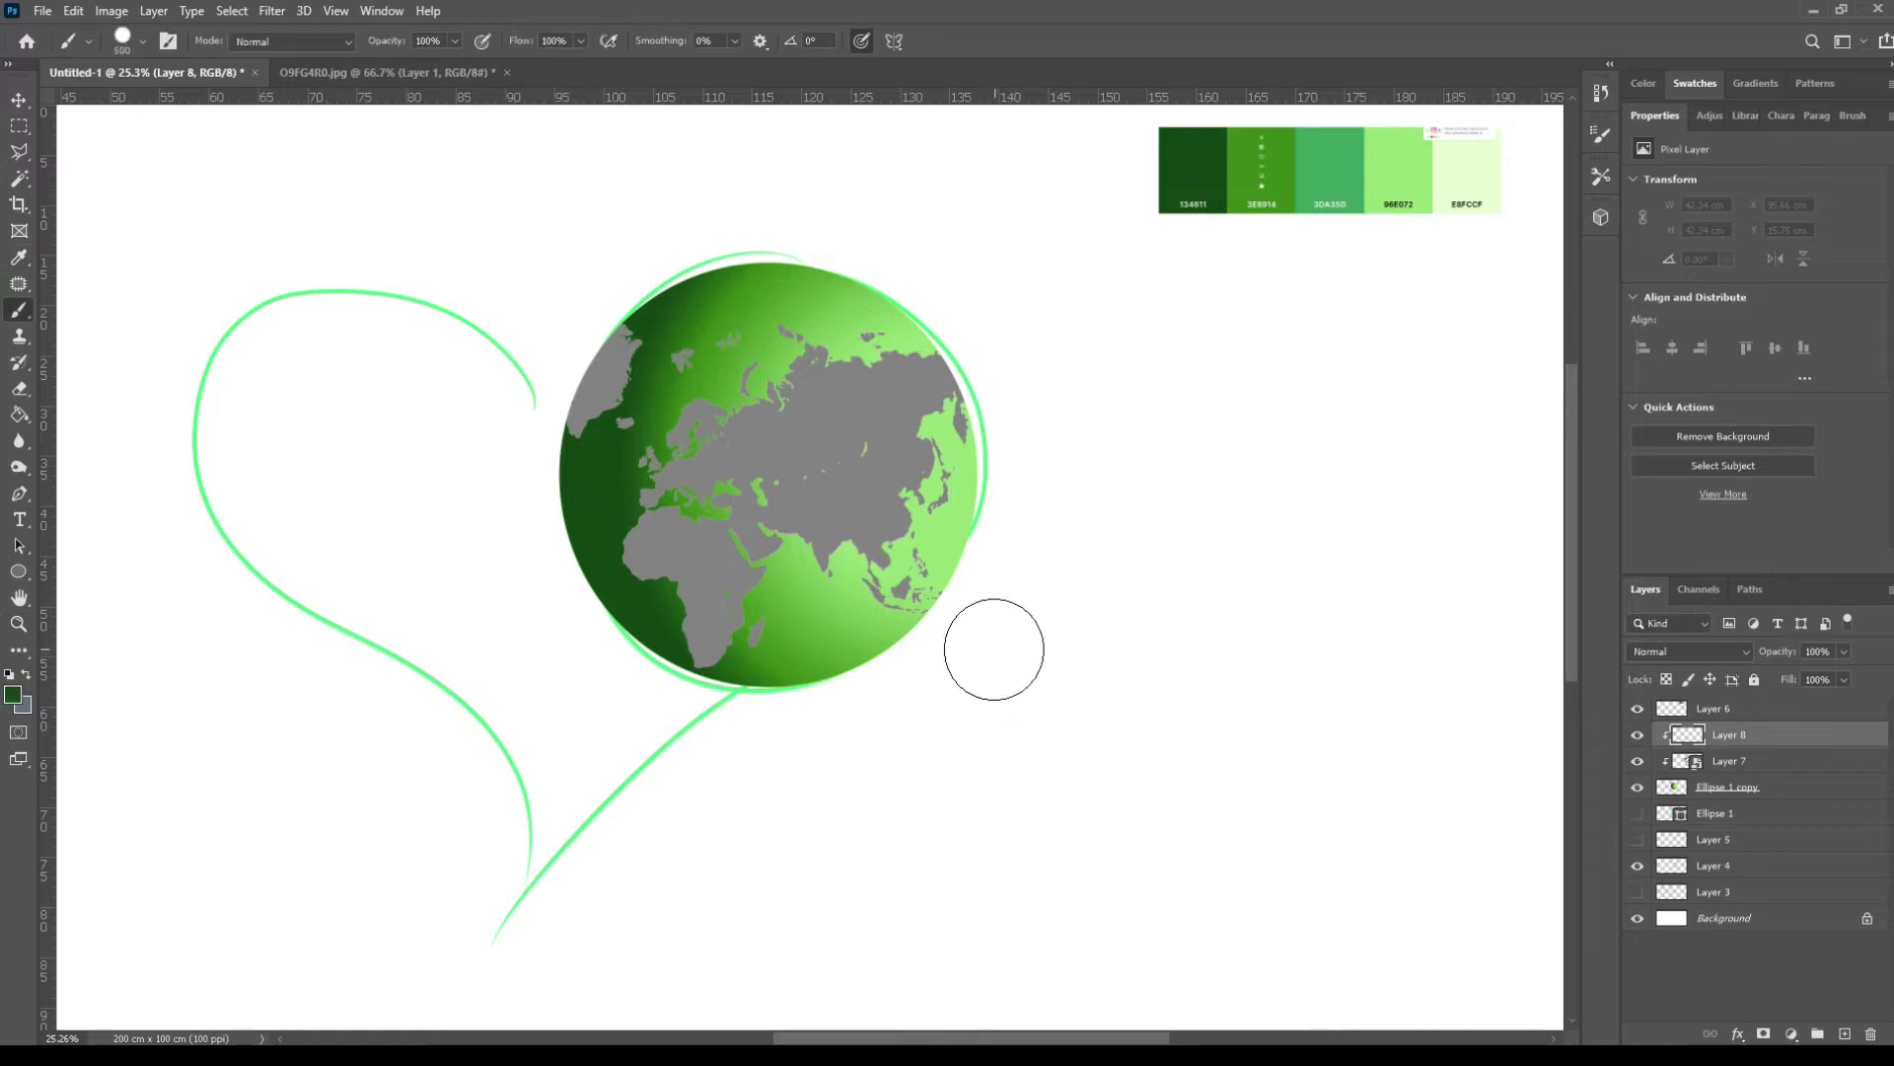
{"action": "right_click", "coordinate": [641, 409]}
{"action": "left_click", "coordinate": [683, 553]}
{"action": "left_click", "coordinate": [473, 620]}
{"action": "key", "text": "bracketright"}
{"action": "key", "text": "bracketright"}
{"action": "key", "text": "bracketright"}
{"action": "key", "text": "bracketright"}
{"action": "key", "text": "bracketright"}
{"action": "key", "text": "bracketright"}
{"action": "left_click_drag", "start_coordinate": [633, 281], "coordinate": [532, 315]}
{"action": "key", "text": "ctrl+z"}
{"action": "left_click_drag", "start_coordinate": [605, 183], "coordinate": [460, 611]}
{"action": "key", "text": "ctrl+z"}
{"action": "mouse_move", "coordinate": [1031, 749]}
{"action": "left_mouse_down"}
{"action": "mouse_move", "coordinate": [956, 157]}
{"action": "mouse_move", "coordinate": [1114, 545]}
{"action": "left_mouse_up"}
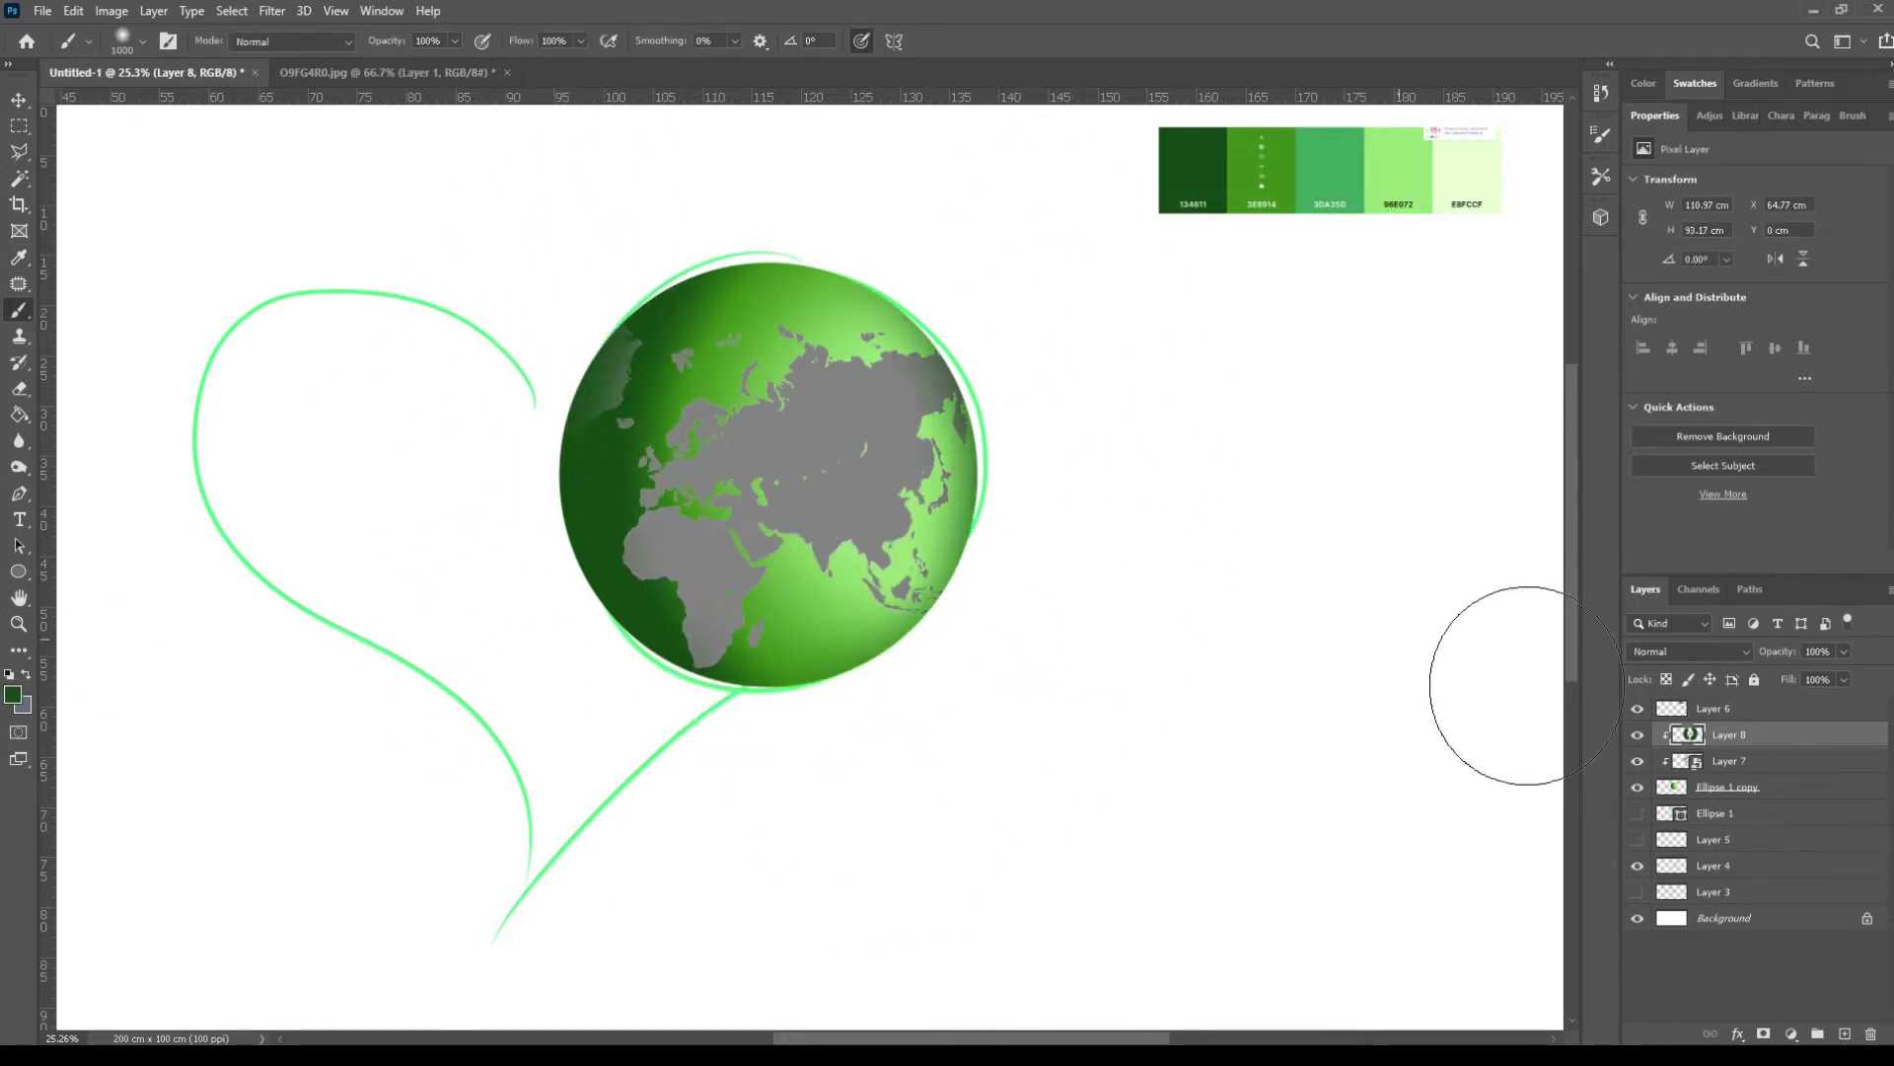
Step: Try a dark green 134611 color overlay on the world map layer
{"action": "double_click", "coordinate": [1684, 762]}
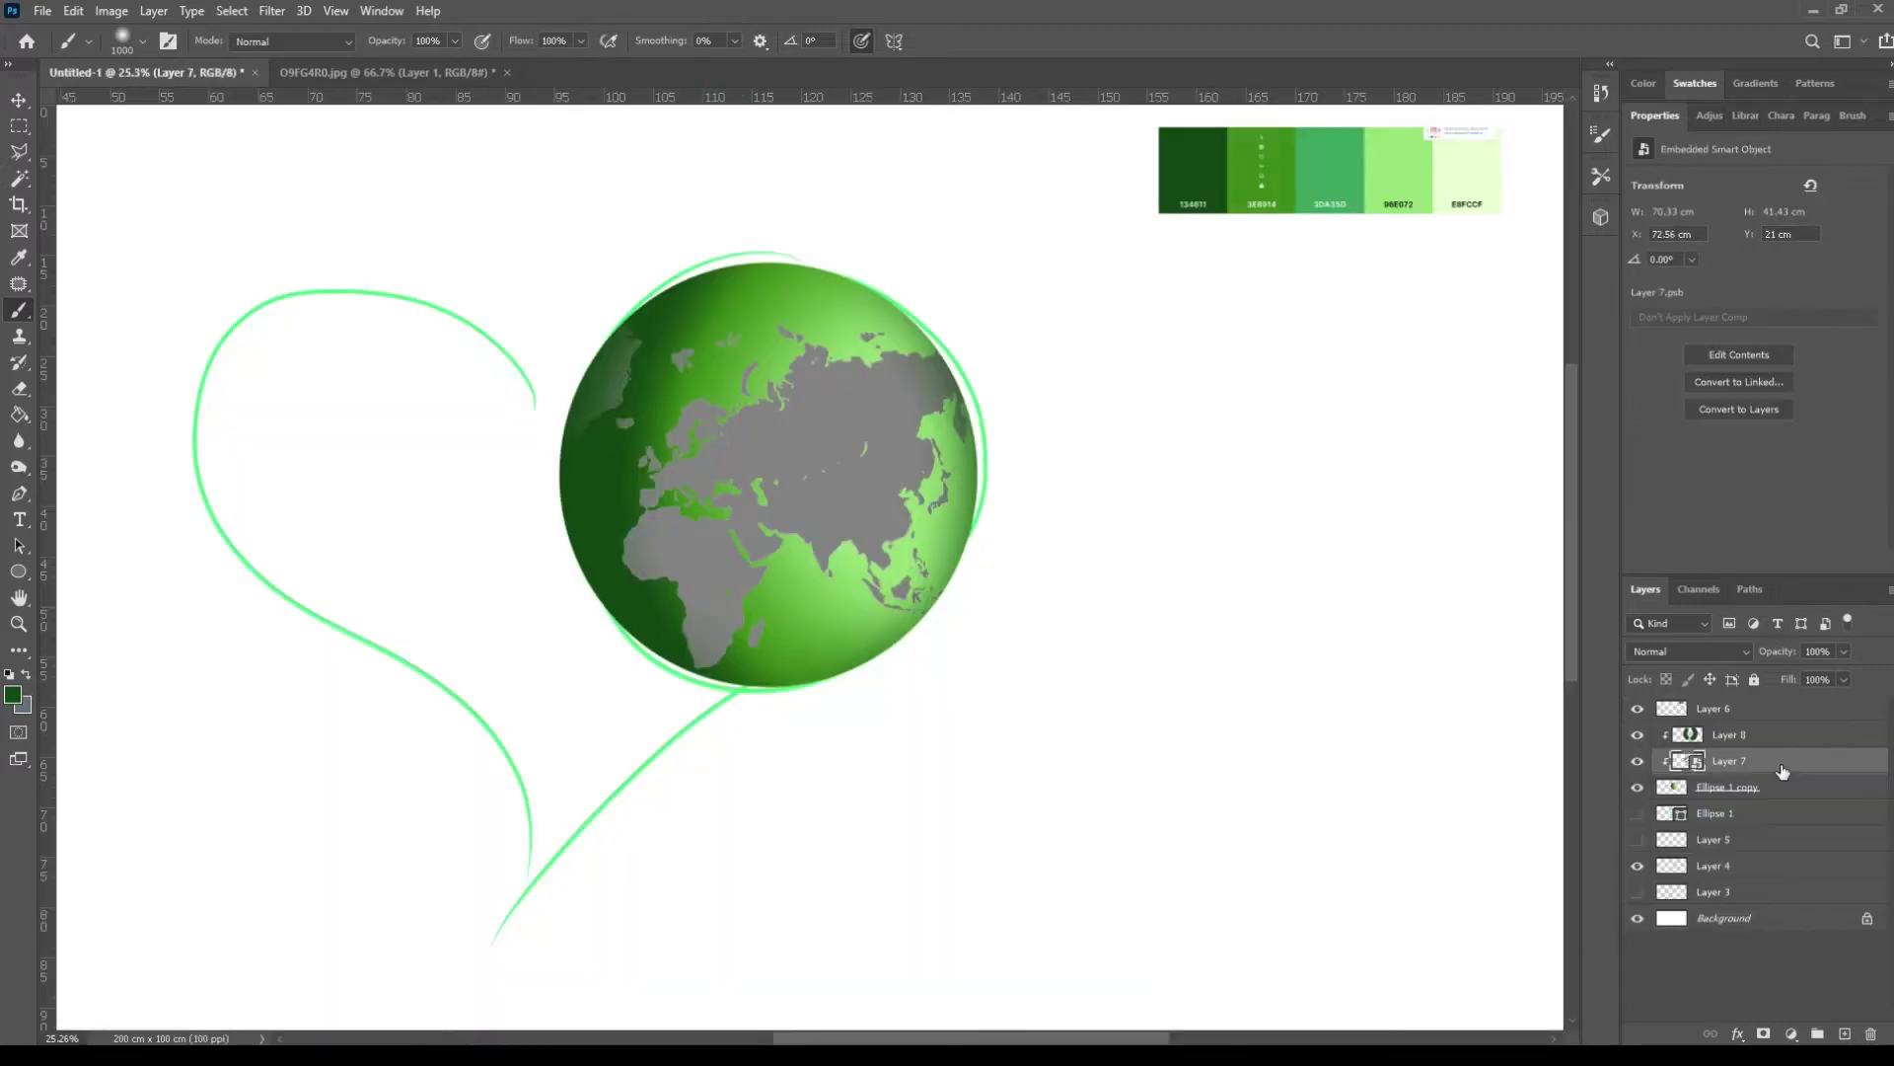
{"action": "left_click", "coordinate": [1197, 710]}
{"action": "left_click", "coordinate": [1599, 511]}
{"action": "left_click", "coordinate": [1398, 168]}
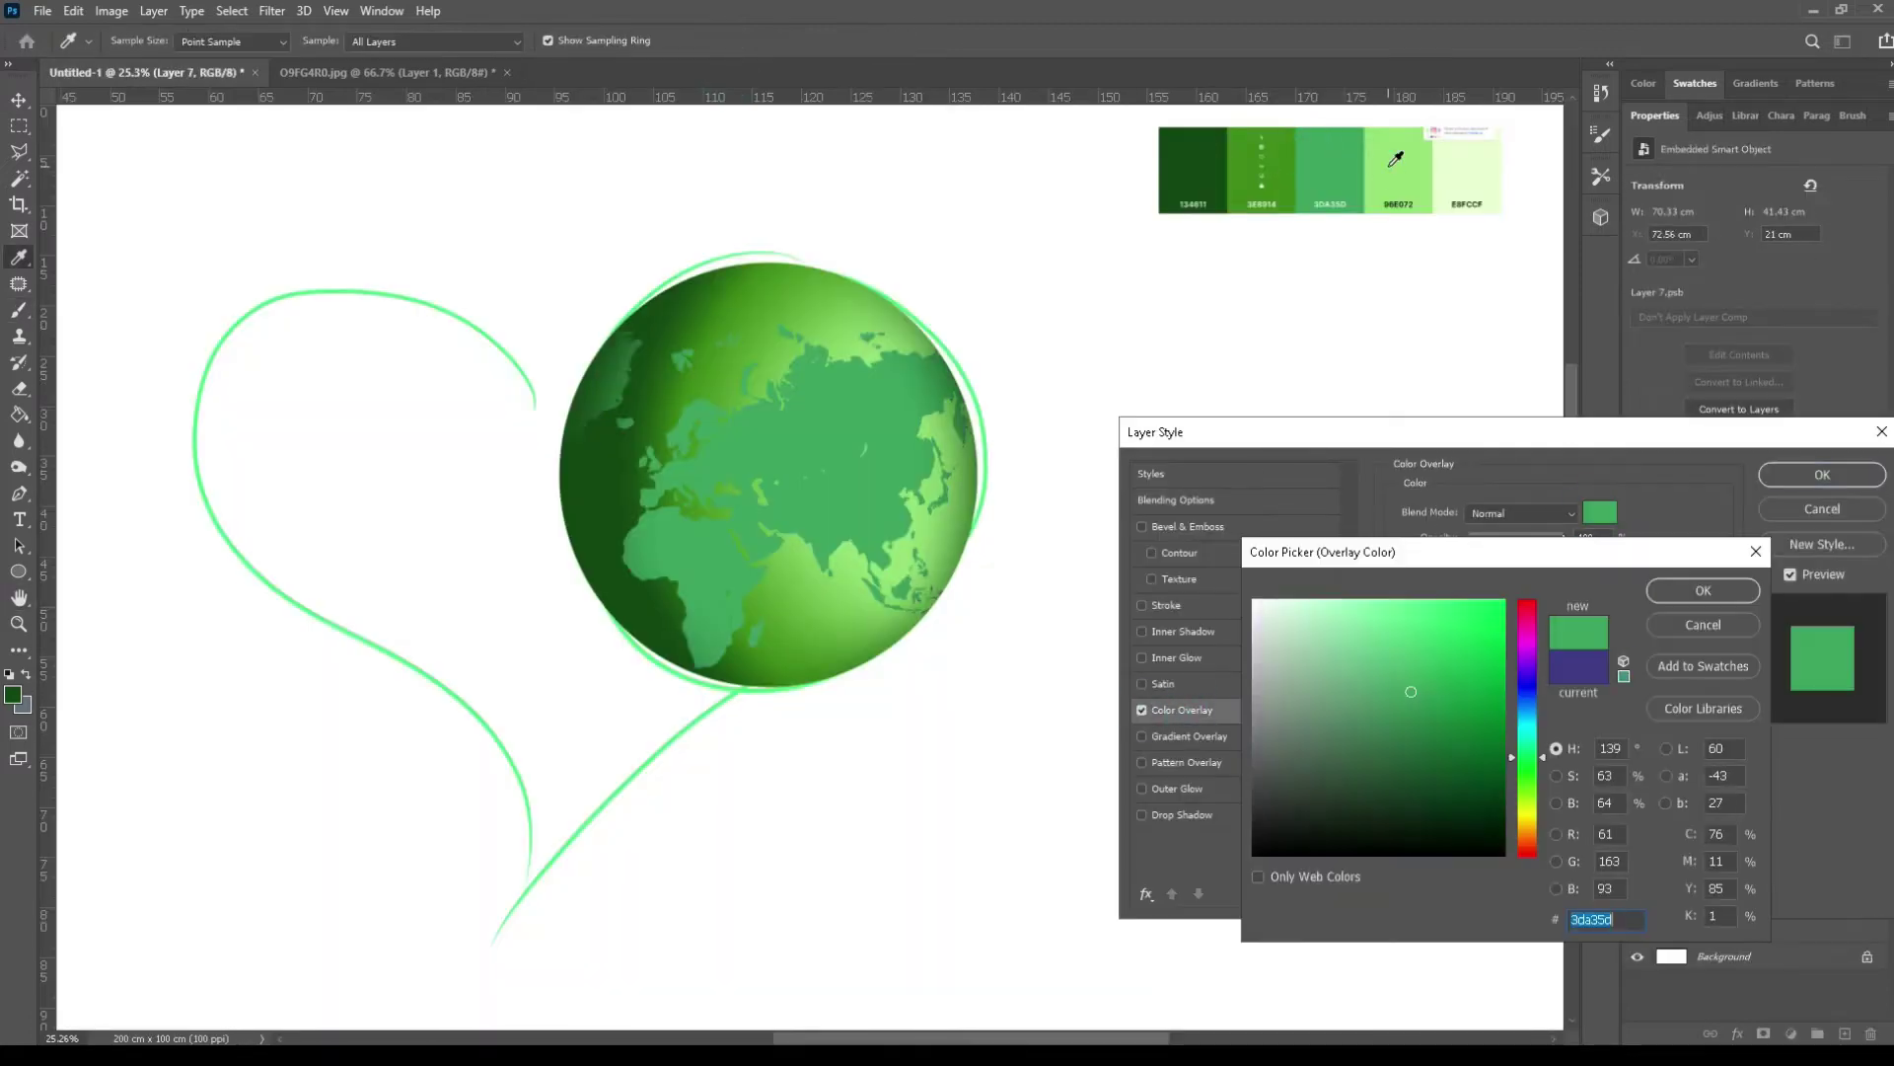
{"action": "left_click", "coordinate": [1205, 166]}
{"action": "left_click", "coordinate": [1711, 592]}
{"action": "left_click", "coordinate": [1822, 476]}
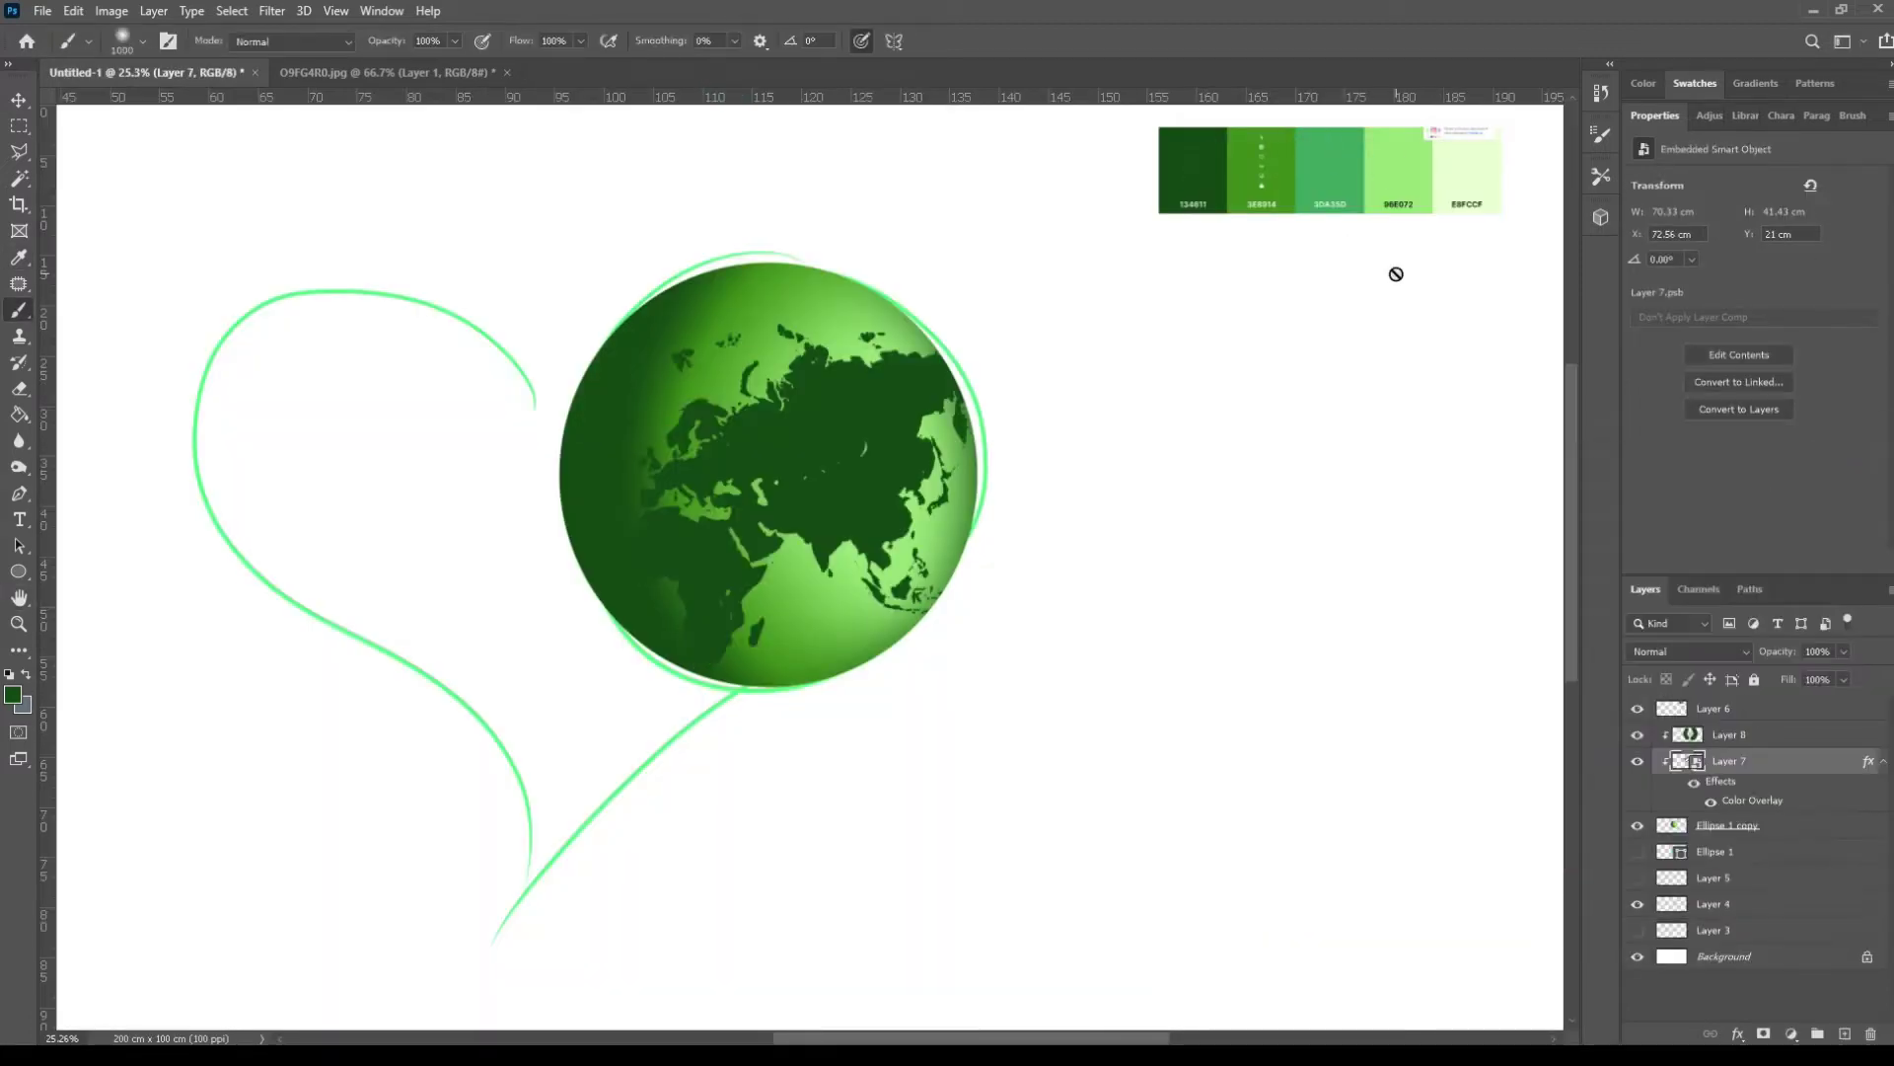
Step: Set the world map's color overlay to the palette's light green 96E072
{"action": "double_click", "coordinate": [1798, 767]}
{"action": "left_click", "coordinate": [1184, 713]}
{"action": "left_click", "coordinate": [1600, 511]}
{"action": "left_click", "coordinate": [1398, 167]}
{"action": "left_click", "coordinate": [1692, 592]}
{"action": "left_click", "coordinate": [1814, 476]}
Step: Add a clipped layer directly above the circle and sample the palette's palest green E8FCCF for painting
{"action": "left_click", "coordinate": [1814, 826]}
{"action": "left_click", "coordinate": [1845, 1034]}
{"action": "left_click", "coordinate": [1467, 168], "text": "alt"}
Step: Try single pale green highlight dabs around the globe's centre with a very large brush, undoing each one
{"action": "key", "text": "bracketright"}
{"action": "key", "text": "bracketright"}
{"action": "left_click", "coordinate": [777, 472]}
{"action": "key", "text": "ctrl+z"}
{"action": "left_click", "coordinate": [829, 436]}
{"action": "key", "text": "ctrl+z"}
{"action": "left_click", "coordinate": [751, 482]}
{"action": "key", "text": "ctrl+z"}
{"action": "key", "text": "bracketleft"}
{"action": "key", "text": "bracketleft"}
{"action": "left_click", "coordinate": [826, 478]}
{"action": "key", "text": "ctrl+z"}
Step: Reduce the brush size and dab one pale green highlight at the globe's centre
{"action": "key", "text": "bracketleft"}
{"action": "key", "text": "bracketleft"}
{"action": "key", "text": "bracketleft"}
{"action": "key", "text": "bracketleft"}
{"action": "key", "text": "bracketleft"}
{"action": "key", "text": "bracketleft"}
{"action": "key", "text": "bracketleft"}
{"action": "left_click", "coordinate": [776, 474]}
Step: Trace the heart outline with the Pen tool, starting at the bottom tip and following the left lobe and globe
{"action": "left_click", "coordinate": [1766, 734]}
{"action": "key", "text": "z"}
{"action": "left_click", "coordinate": [20, 501]}
{"action": "left_click", "coordinate": [493, 937]}
{"action": "left_click_drag", "start_coordinate": [529, 824], "coordinate": [515, 772]}
{"action": "left_click_drag", "start_coordinate": [393, 657], "coordinate": [266, 588]}
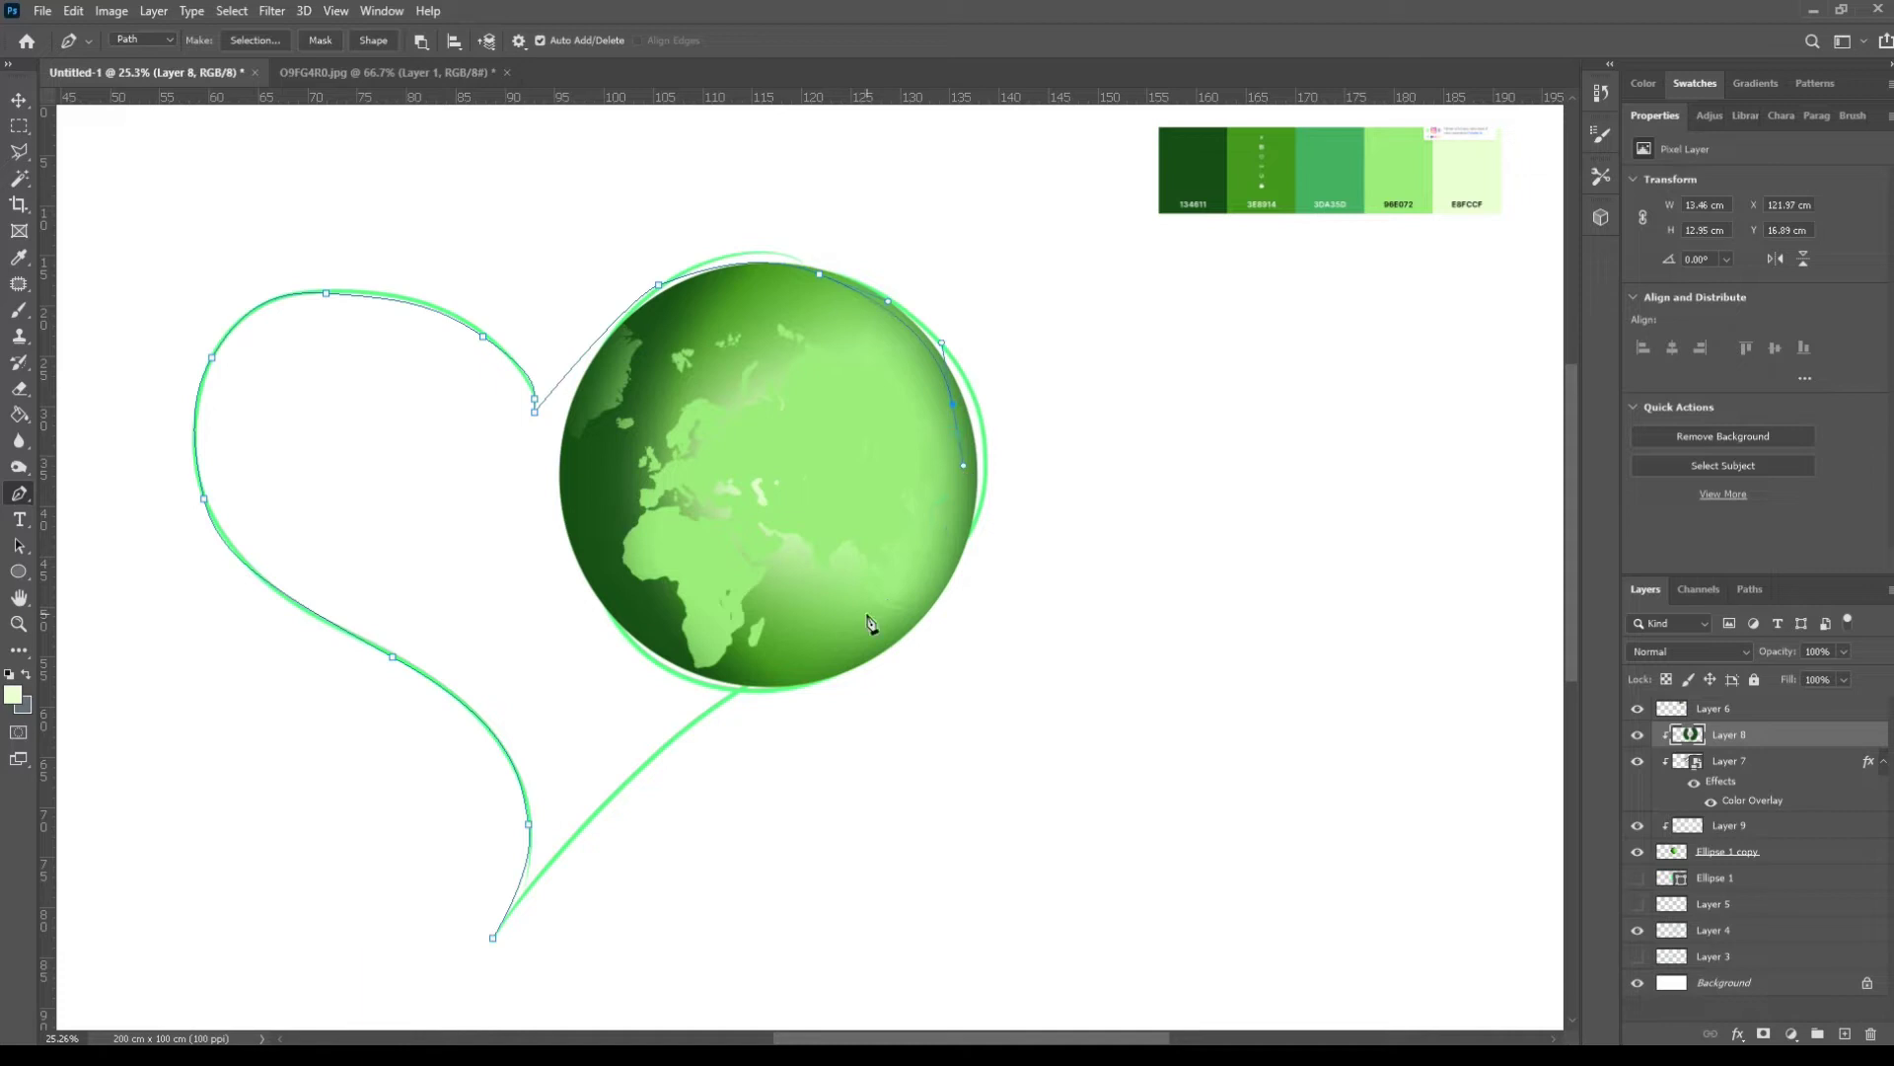
Step: Delete surplus anchor points from the heart path, including the one on the left lobe's inner curve
{"action": "right_click", "coordinate": [21, 501]}
{"action": "left_click", "coordinate": [109, 567]}
{"action": "left_click", "coordinate": [483, 336]}
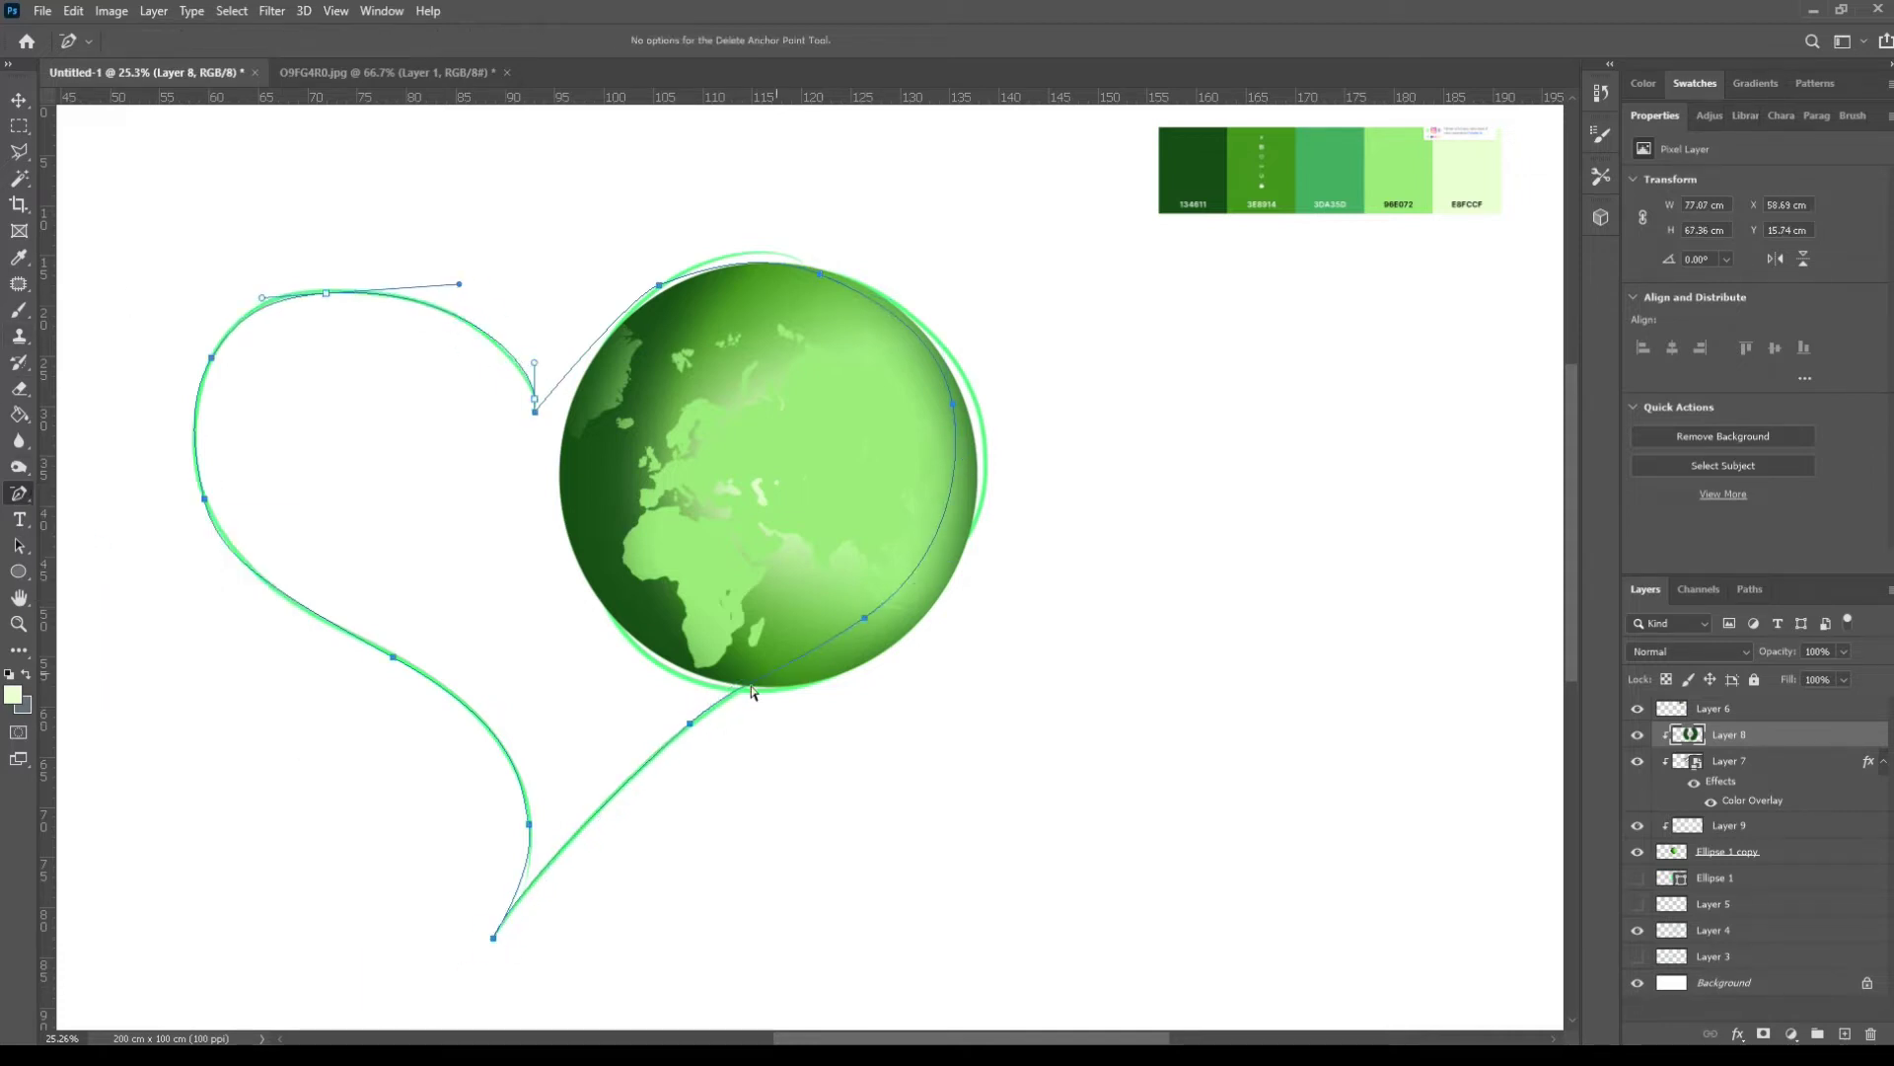
{"action": "left_click", "coordinate": [19, 100]}
Step: Sample the palette's mid green 3E8914 and add a new layer beneath the globe for the heart
{"action": "key", "text": "i"}
{"action": "left_click", "coordinate": [1279, 156]}
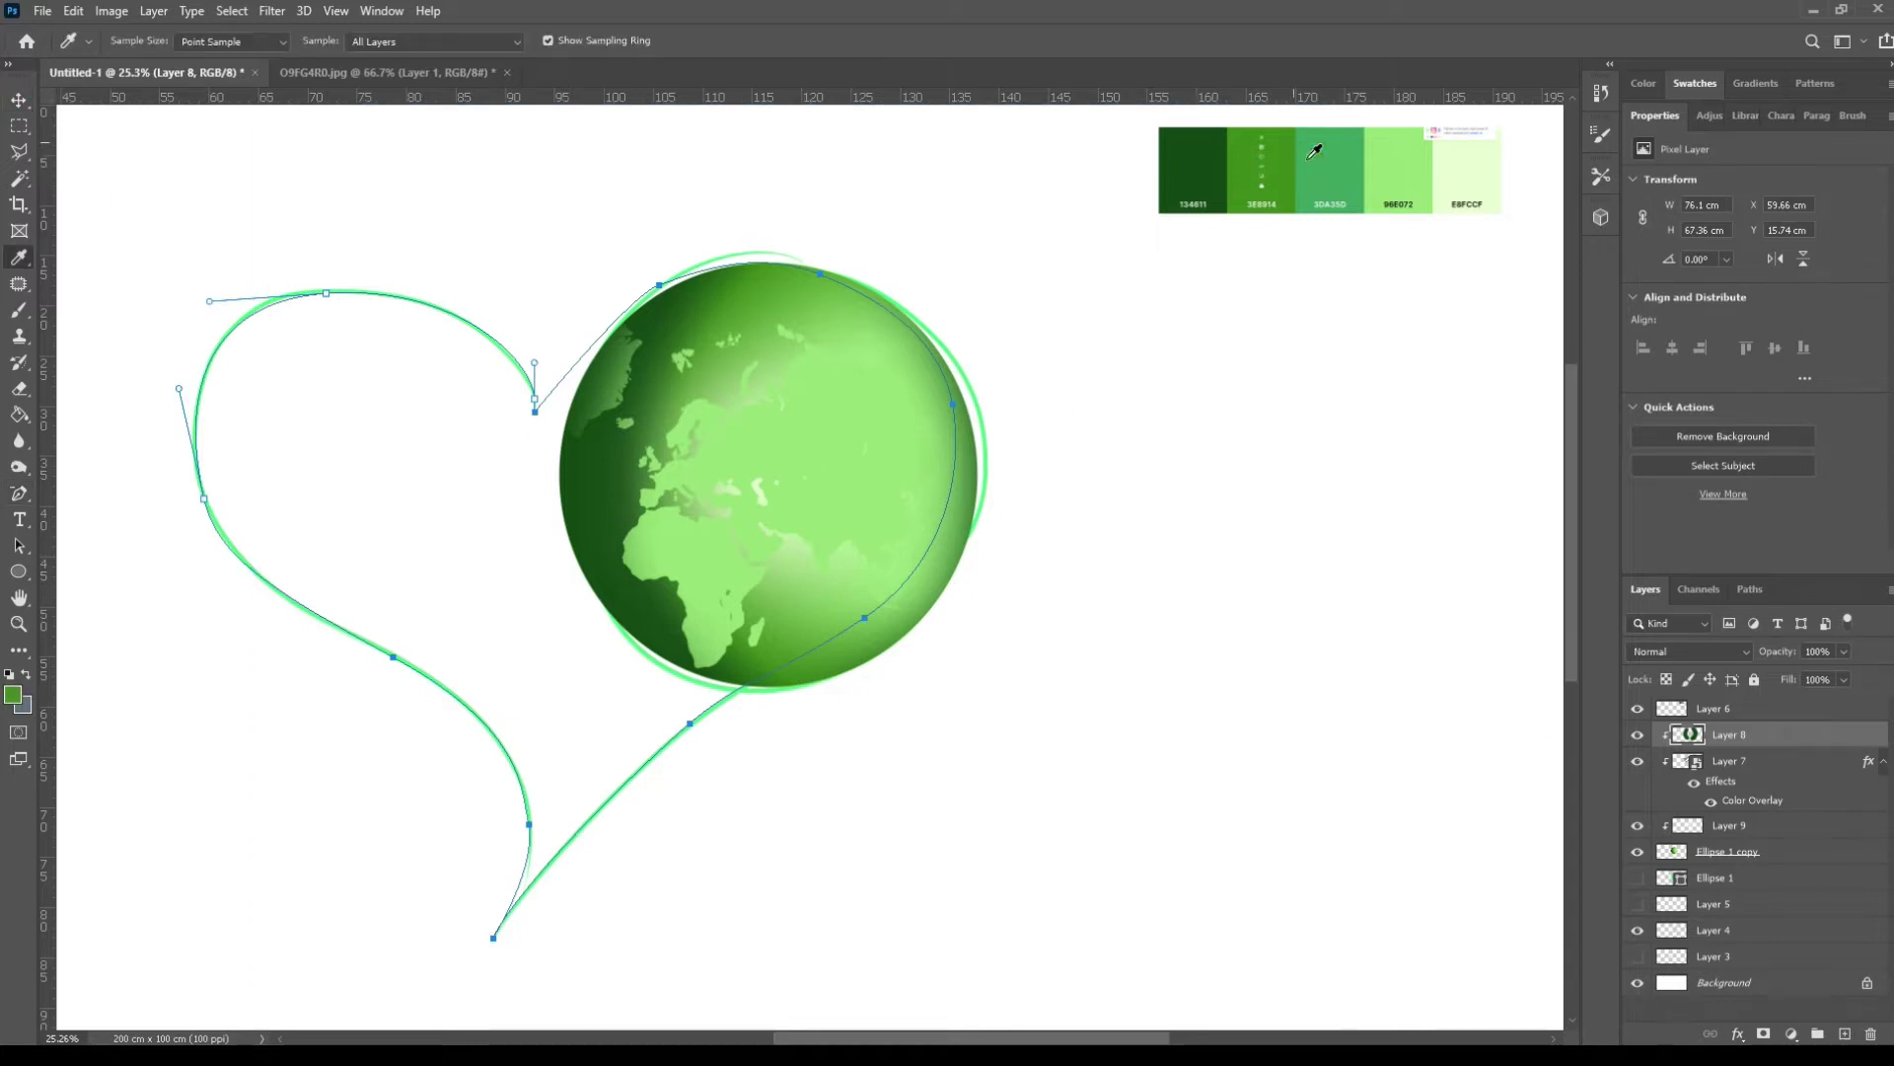
{"action": "left_click", "coordinate": [1764, 877]}
{"action": "left_click", "coordinate": [1844, 1033]}
Step: Try filling the heart path with the sampled green and undo the fill
{"action": "key", "text": "p"}
{"action": "right_click", "coordinate": [537, 669]}
{"action": "left_click", "coordinate": [589, 321]}
{"action": "left_click", "coordinate": [1077, 271]}
{"action": "key", "text": "ctrl+z"}
Step: Change the path operation, fill the heart path with the sampled green on the new layer, and deselect the path
{"action": "left_click", "coordinate": [421, 41]}
{"action": "left_click", "coordinate": [450, 86]}
{"action": "right_click", "coordinate": [477, 459]}
{"action": "left_click", "coordinate": [1727, 851]}
{"action": "right_click", "coordinate": [478, 563]}
{"action": "left_click", "coordinate": [533, 682]}
{"action": "left_click", "coordinate": [1078, 272]}
{"action": "left_click", "coordinate": [1749, 589]}
{"action": "left_click", "coordinate": [1730, 696]}
{"action": "left_click", "coordinate": [1646, 589]}
Step: Convert the globe layers into a single smart object and clip it to the filled heart
{"action": "left_click", "coordinate": [1780, 851]}
{"action": "left_click", "coordinate": [1793, 739], "text": "shift"}
{"action": "right_click", "coordinate": [1794, 741]}
{"action": "left_click", "coordinate": [1687, 401]}
{"action": "right_click", "coordinate": [1765, 736]}
{"action": "left_click", "coordinate": [1682, 626]}
Step: Hide the heart sketch layer, and step back to the unfilled heart path
{"action": "left_click", "coordinate": [1670, 919]}
{"action": "left_click", "coordinate": [1638, 839]}
{"action": "key", "text": "v"}
{"action": "left_click", "coordinate": [1691, 789]}
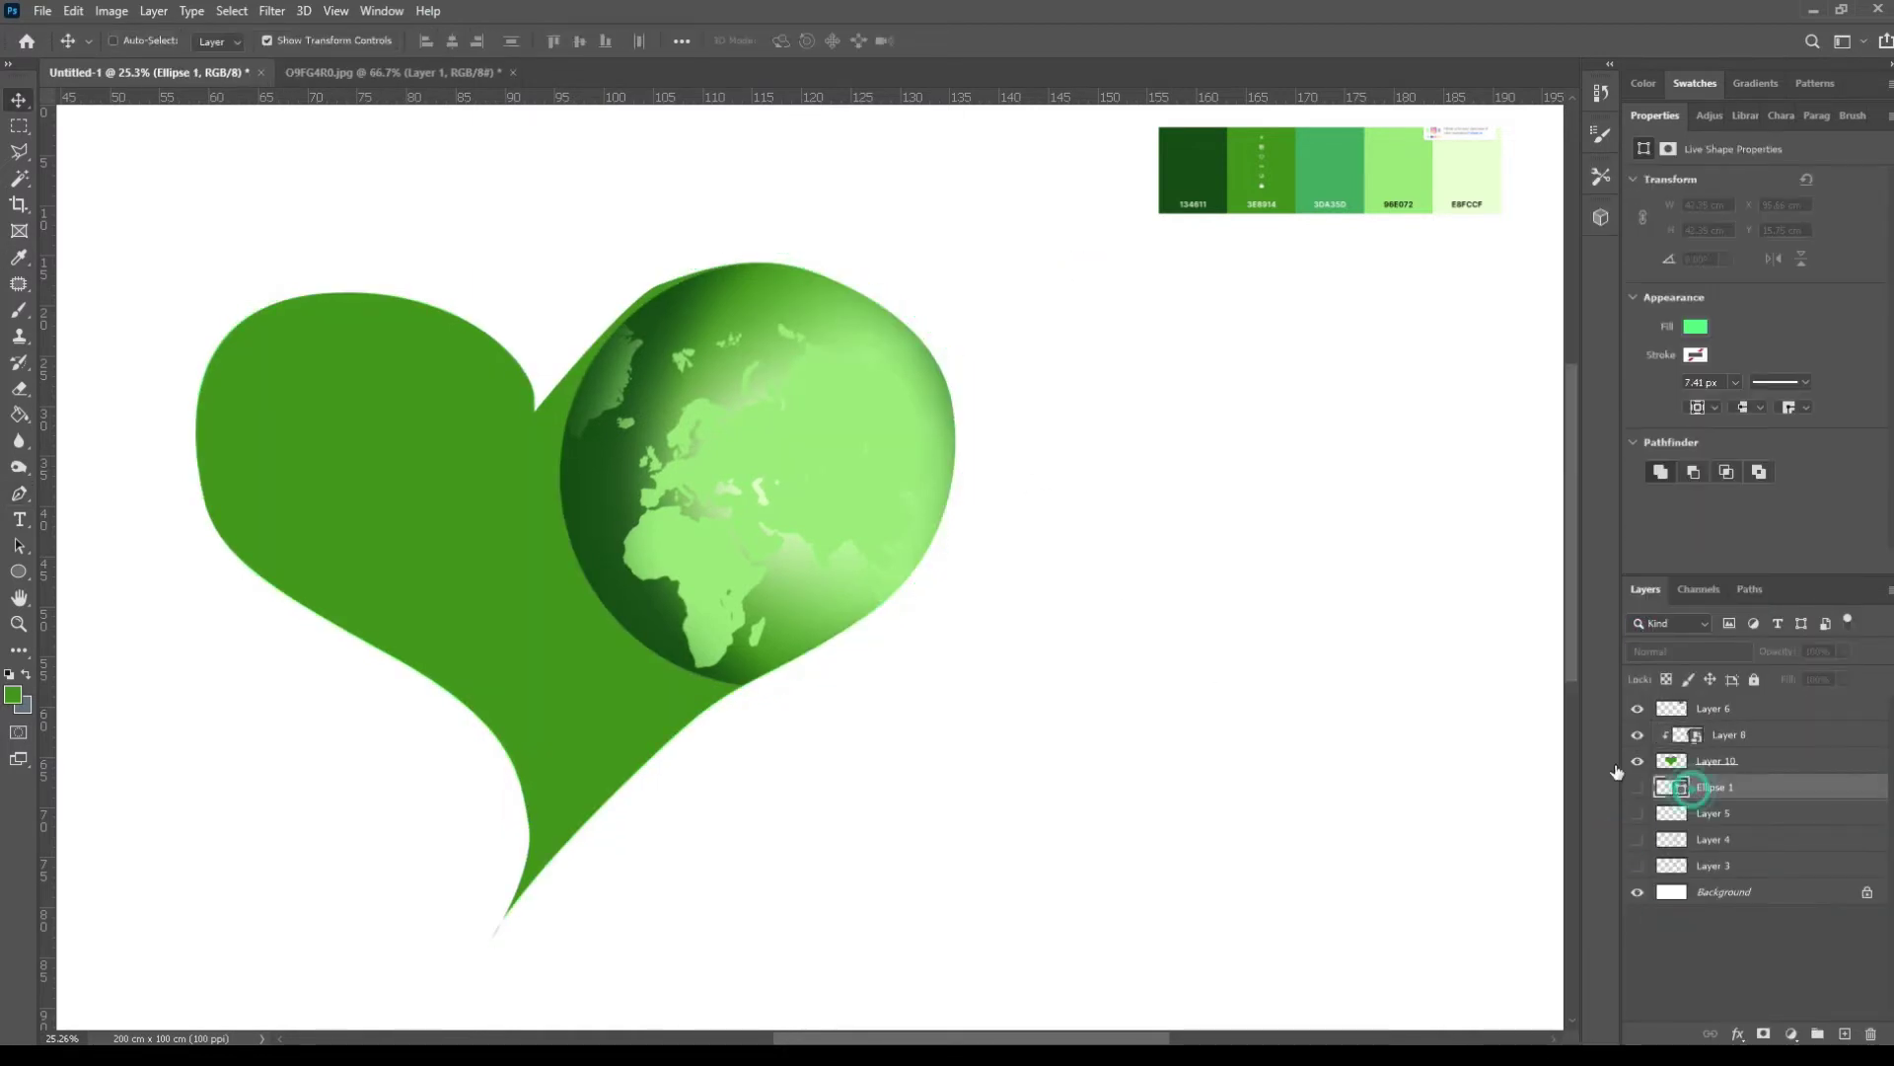
{"action": "left_click", "coordinate": [884, 618]}
{"action": "left_click_drag", "start_coordinate": [884, 618], "coordinate": [816, 897]}
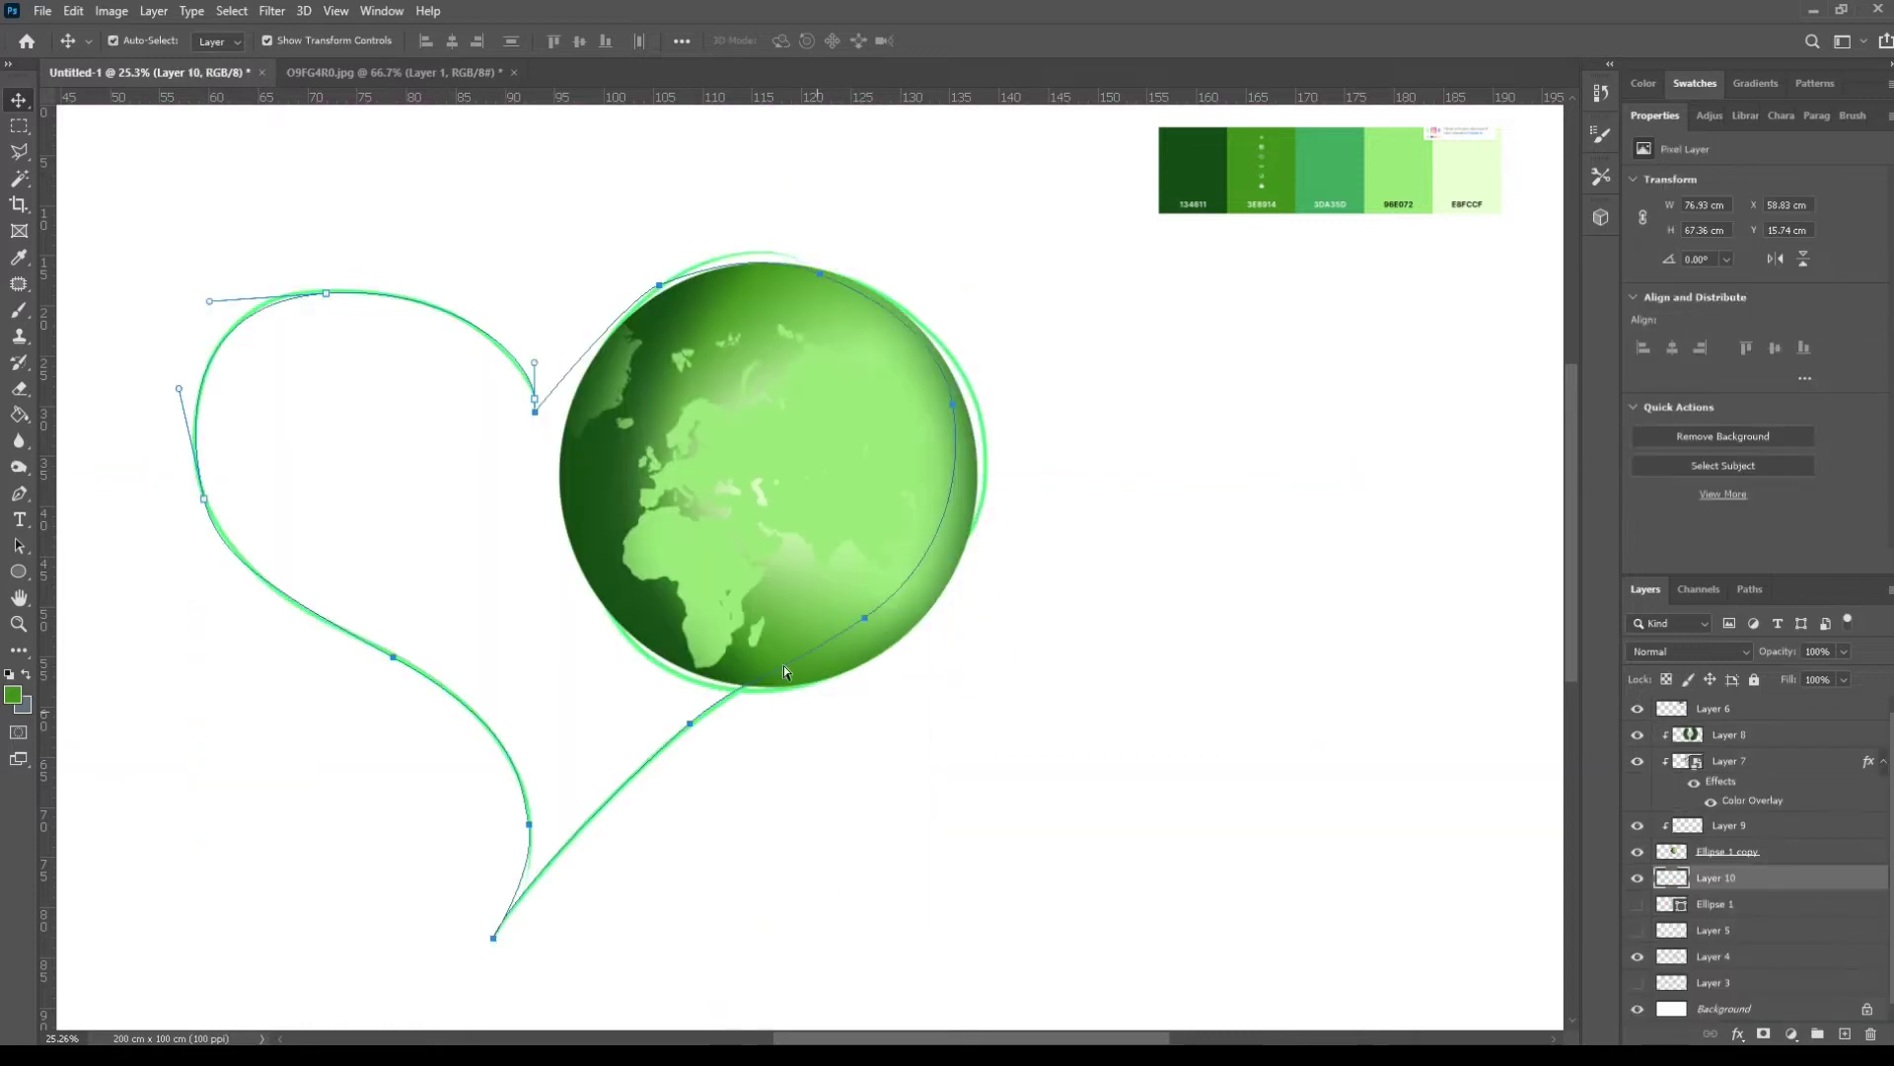
Step: Delete the heart path's anchor point at the globe's upper left to smooth that curve
{"action": "right_click", "coordinate": [19, 493]}
{"action": "left_click", "coordinate": [98, 572]}
{"action": "left_click", "coordinate": [659, 285]}
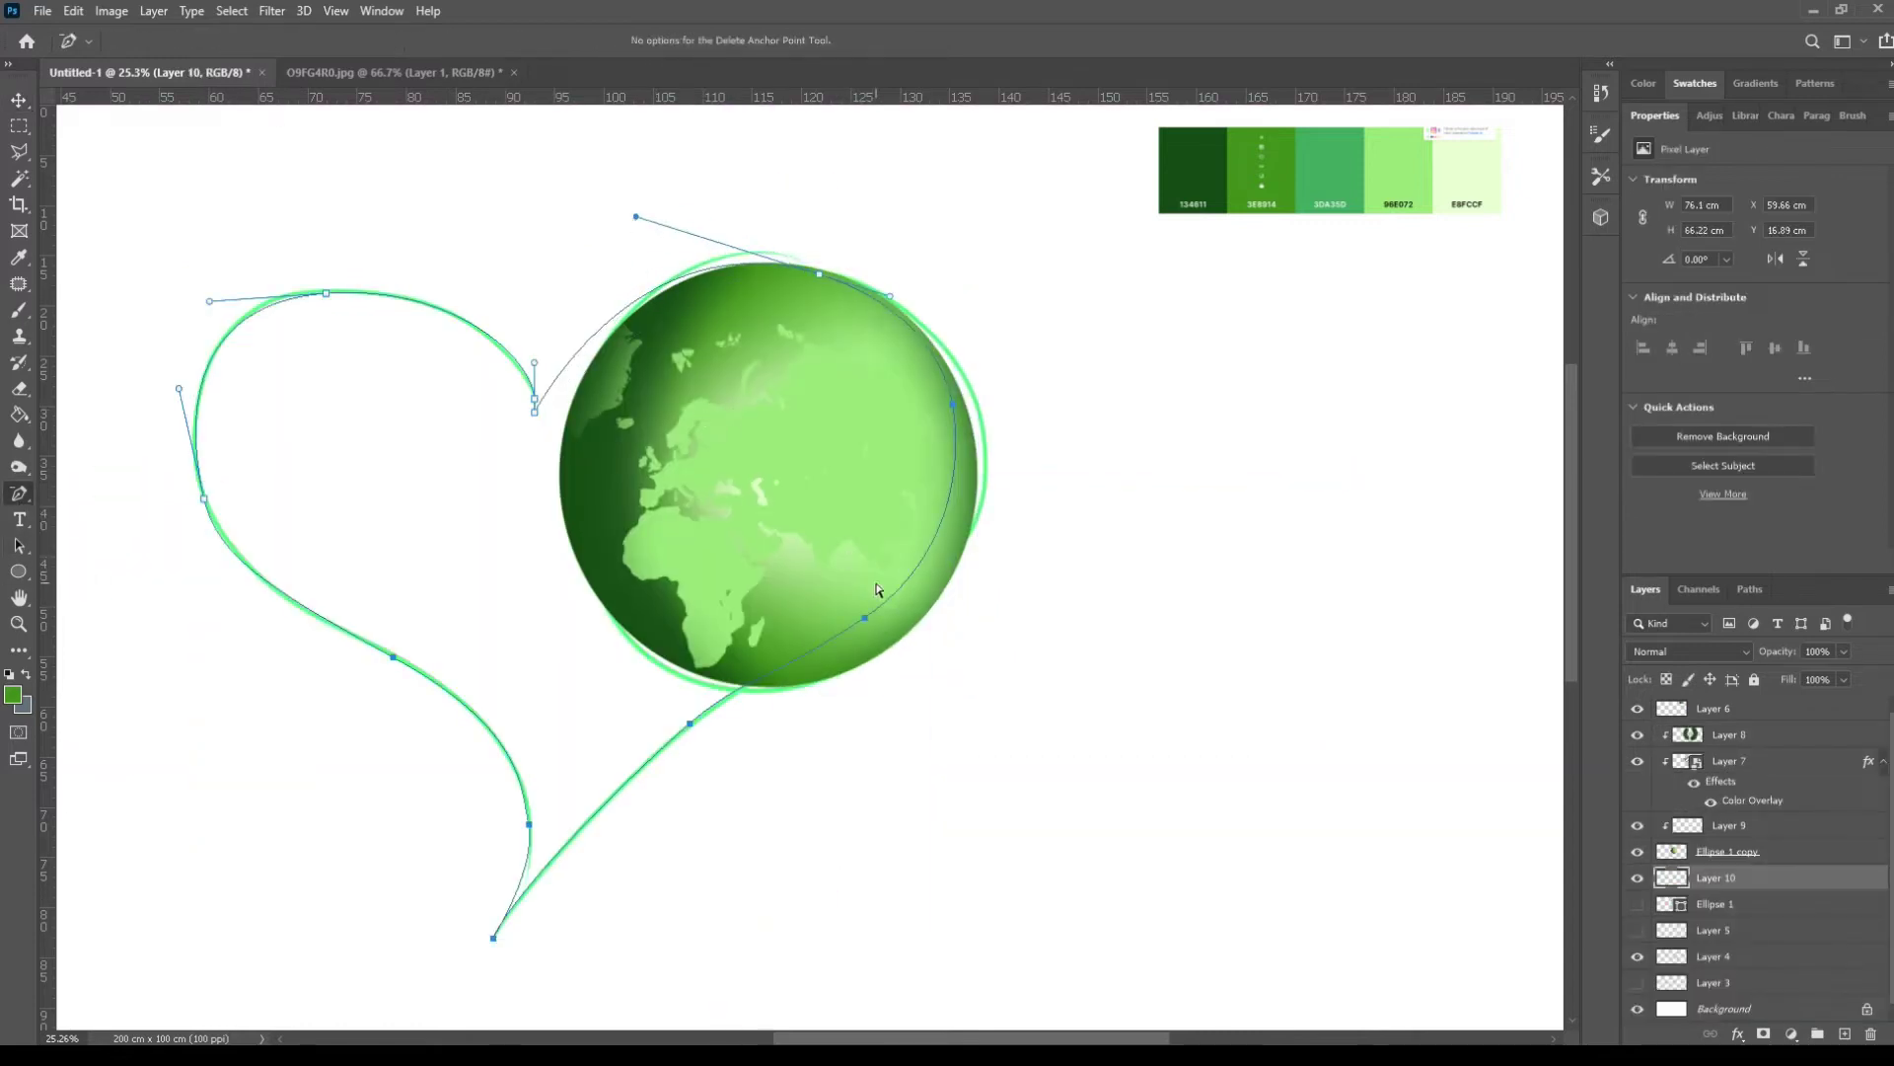
Step: Fill the corrected heart path with mid green 3E8914 on the new layer and deselect the path
{"action": "right_click", "coordinate": [440, 452]}
{"action": "left_click", "coordinate": [511, 572]}
{"action": "left_click", "coordinate": [1074, 258]}
{"action": "left_click", "coordinate": [1749, 589]}
{"action": "left_click", "coordinate": [1645, 589]}
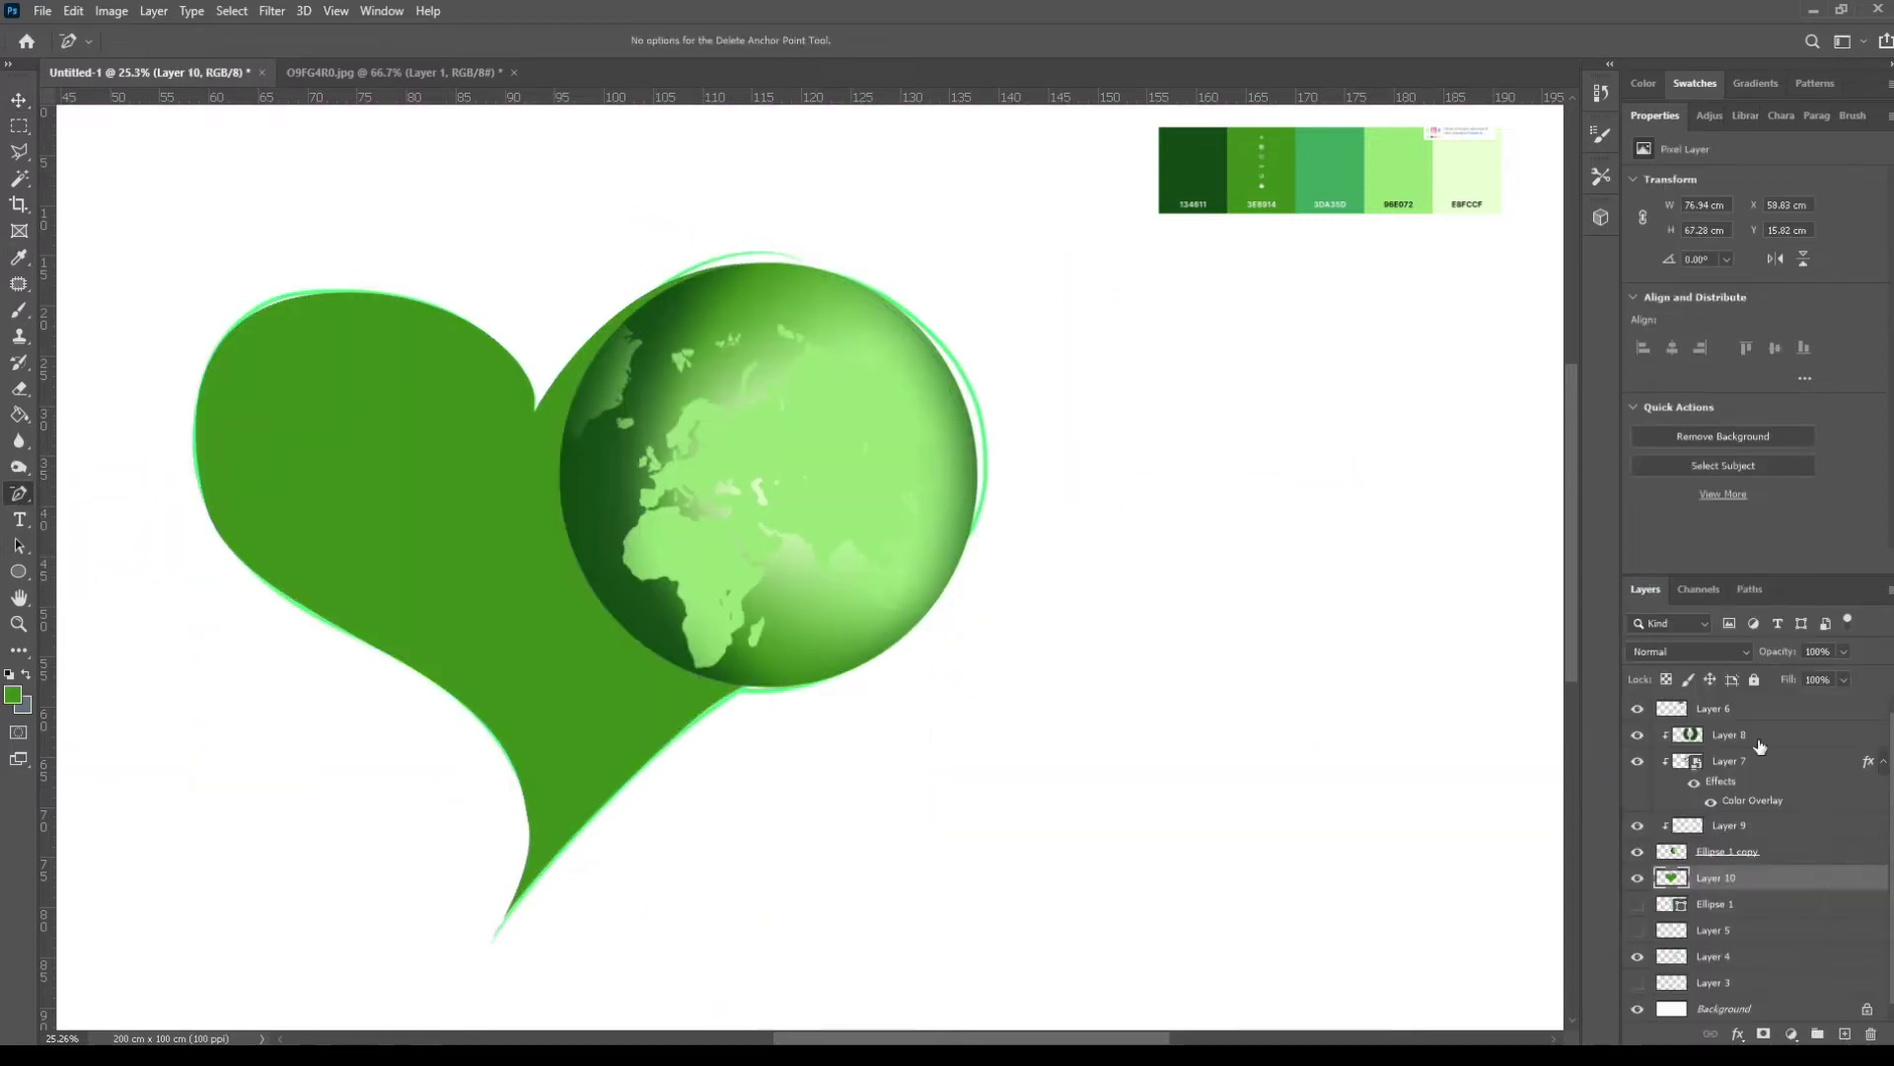
Step: Combine the globe layers into one smart object clipped to the green heart, and hide the heart sketch layer
{"action": "left_click", "coordinate": [1796, 856]}
{"action": "left_click", "coordinate": [1794, 742], "text": "shift"}
{"action": "right_click", "coordinate": [1794, 741]}
{"action": "left_click", "coordinate": [1628, 474]}
{"action": "right_click", "coordinate": [1782, 736]}
{"action": "left_click", "coordinate": [1646, 625]}
{"action": "left_click", "coordinate": [1639, 839]}
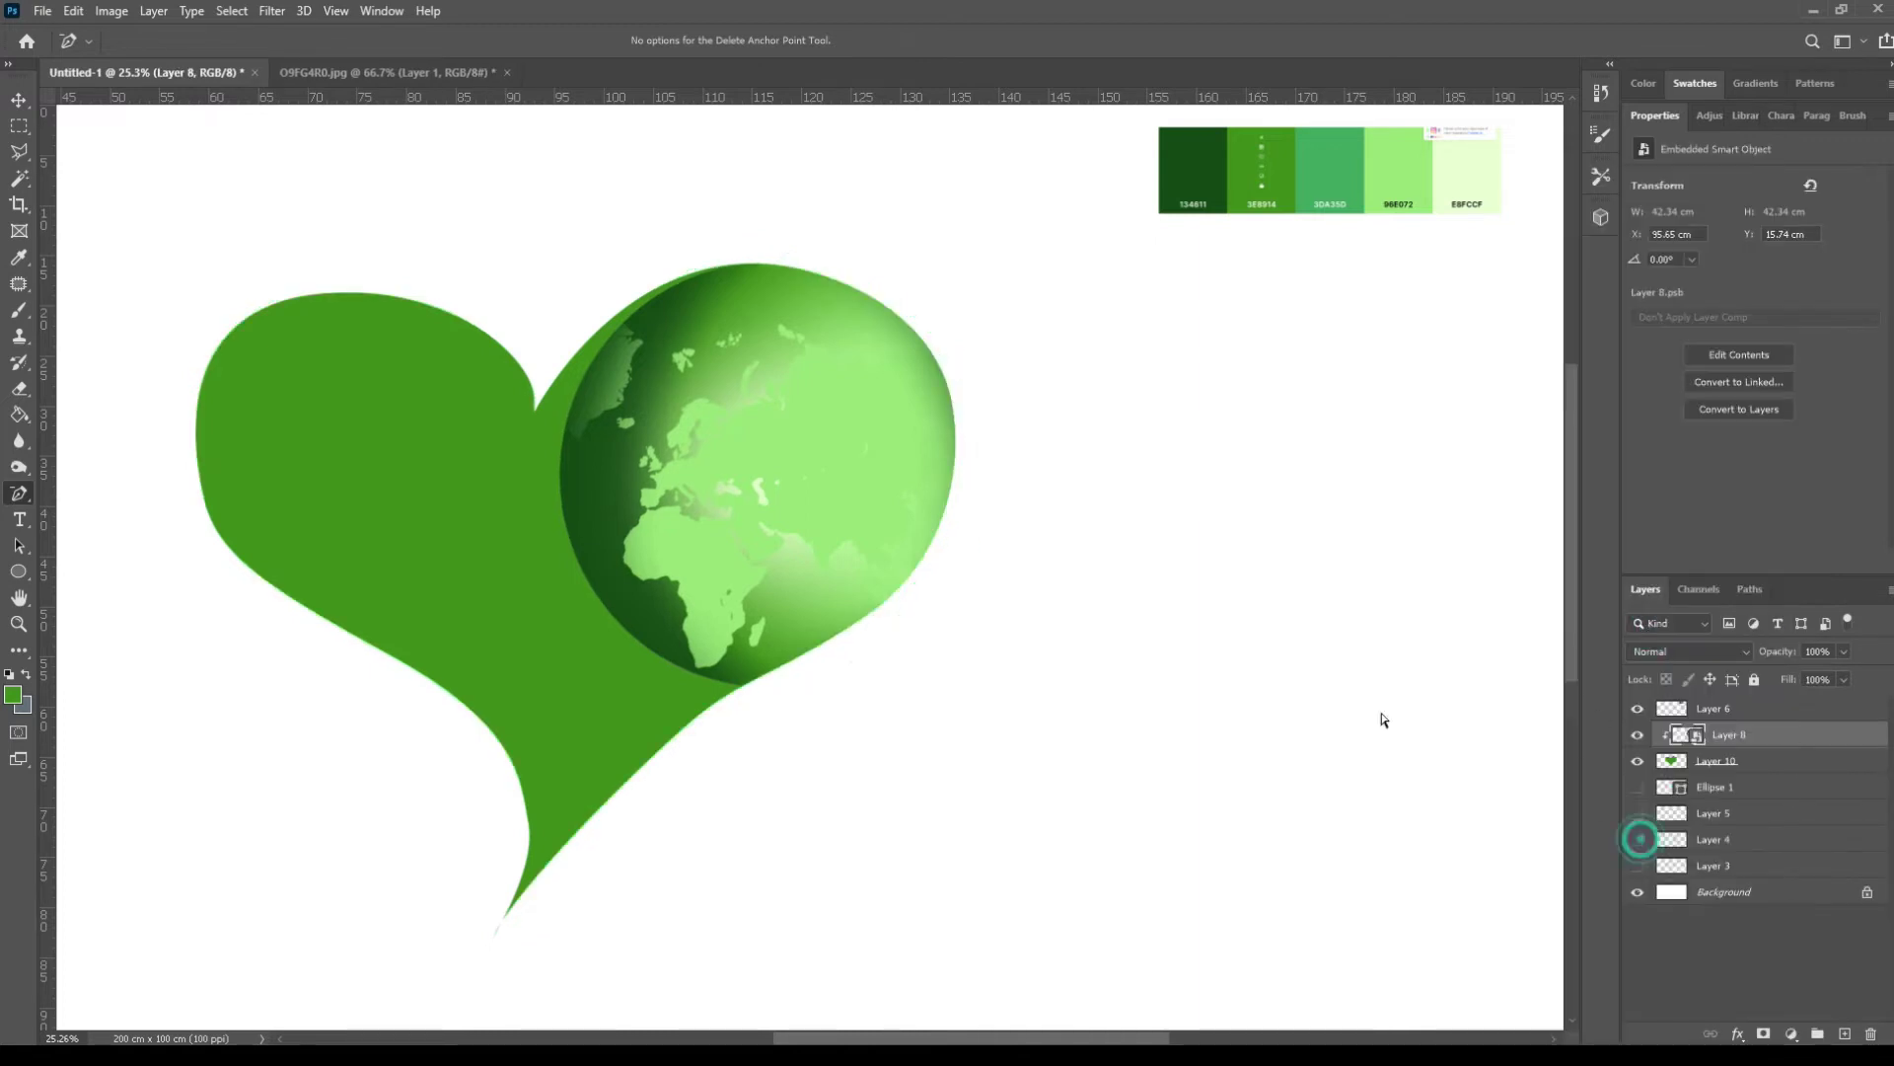
{"action": "key", "text": "z"}
{"action": "left_click", "coordinate": [1773, 767]}
{"action": "double_click", "coordinate": [1773, 768]}
{"action": "left_click", "coordinate": [1814, 517]}
Step: Load the green heart's outline as a selection and expand it twice by 20 pixels
{"action": "left_click", "coordinate": [1671, 761], "text": "ctrl"}
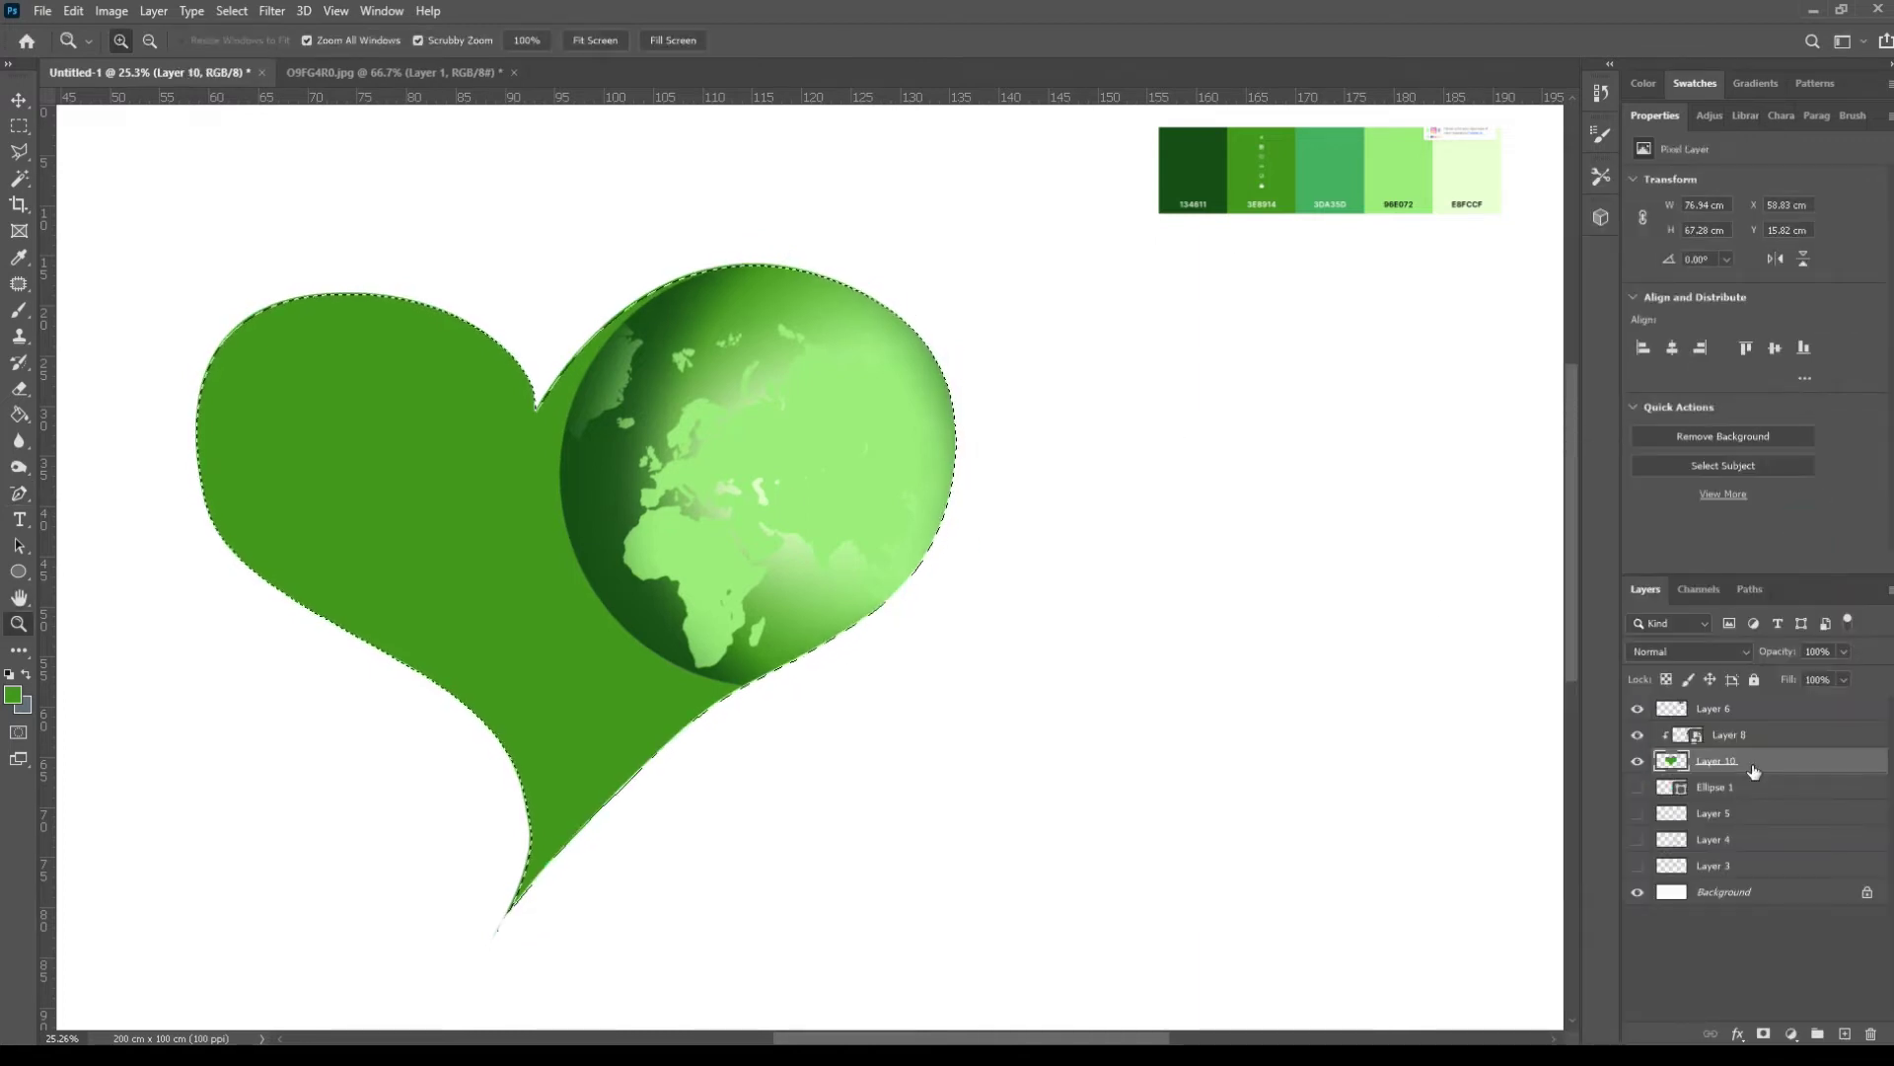
{"action": "left_click", "coordinate": [272, 10]}
{"action": "mouse_move", "coordinate": [232, 11]}
{"action": "mouse_move", "coordinate": [326, 315]}
{"action": "left_click", "coordinate": [485, 340]}
{"action": "left_click", "coordinate": [1044, 338]}
{"action": "left_click", "coordinate": [231, 11]}
{"action": "left_click", "coordinate": [457, 353]}
{"action": "key", "text": "Return"}
Step: Expand the heart selection by another 20 pixels and convert it to a work path
{"action": "left_click", "coordinate": [232, 11]}
{"action": "left_click", "coordinate": [459, 355]}
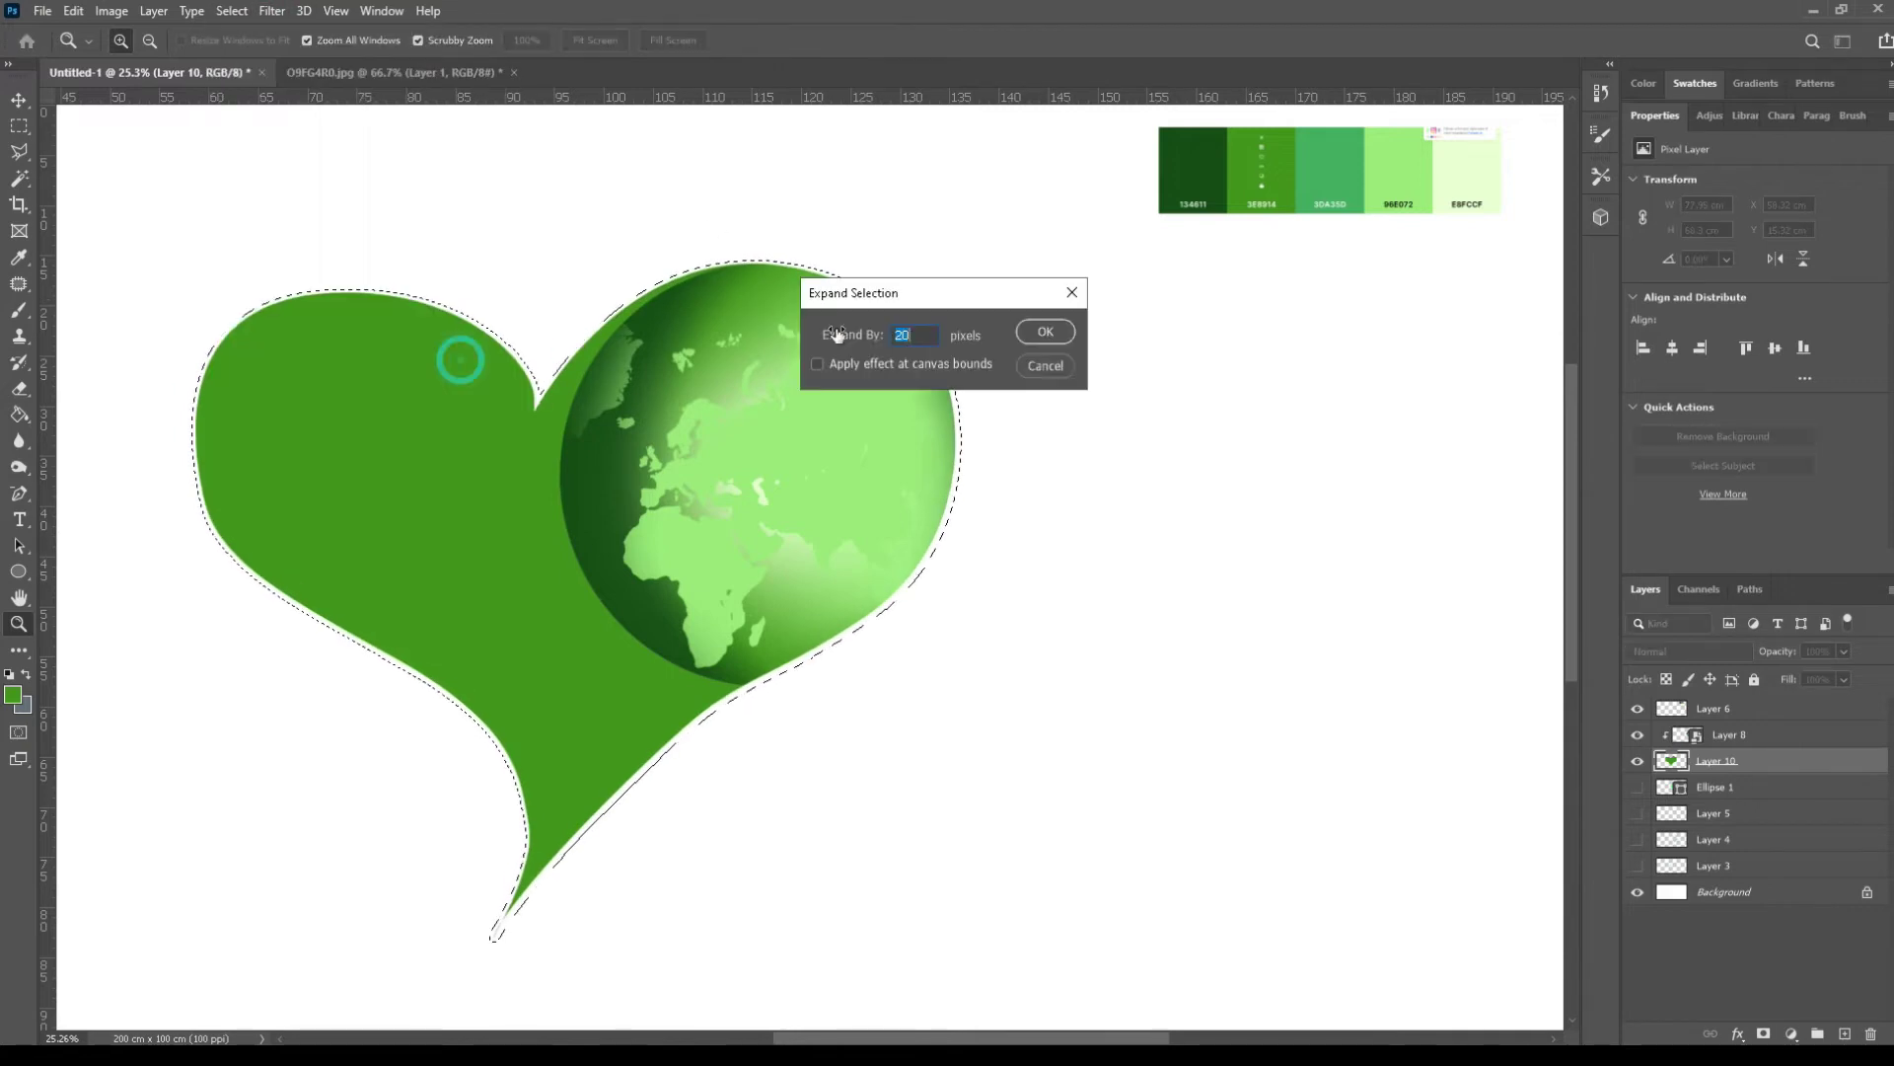
{"action": "key", "text": "Return"}
{"action": "left_click", "coordinate": [1749, 589]}
{"action": "left_click", "coordinate": [1789, 1033]}
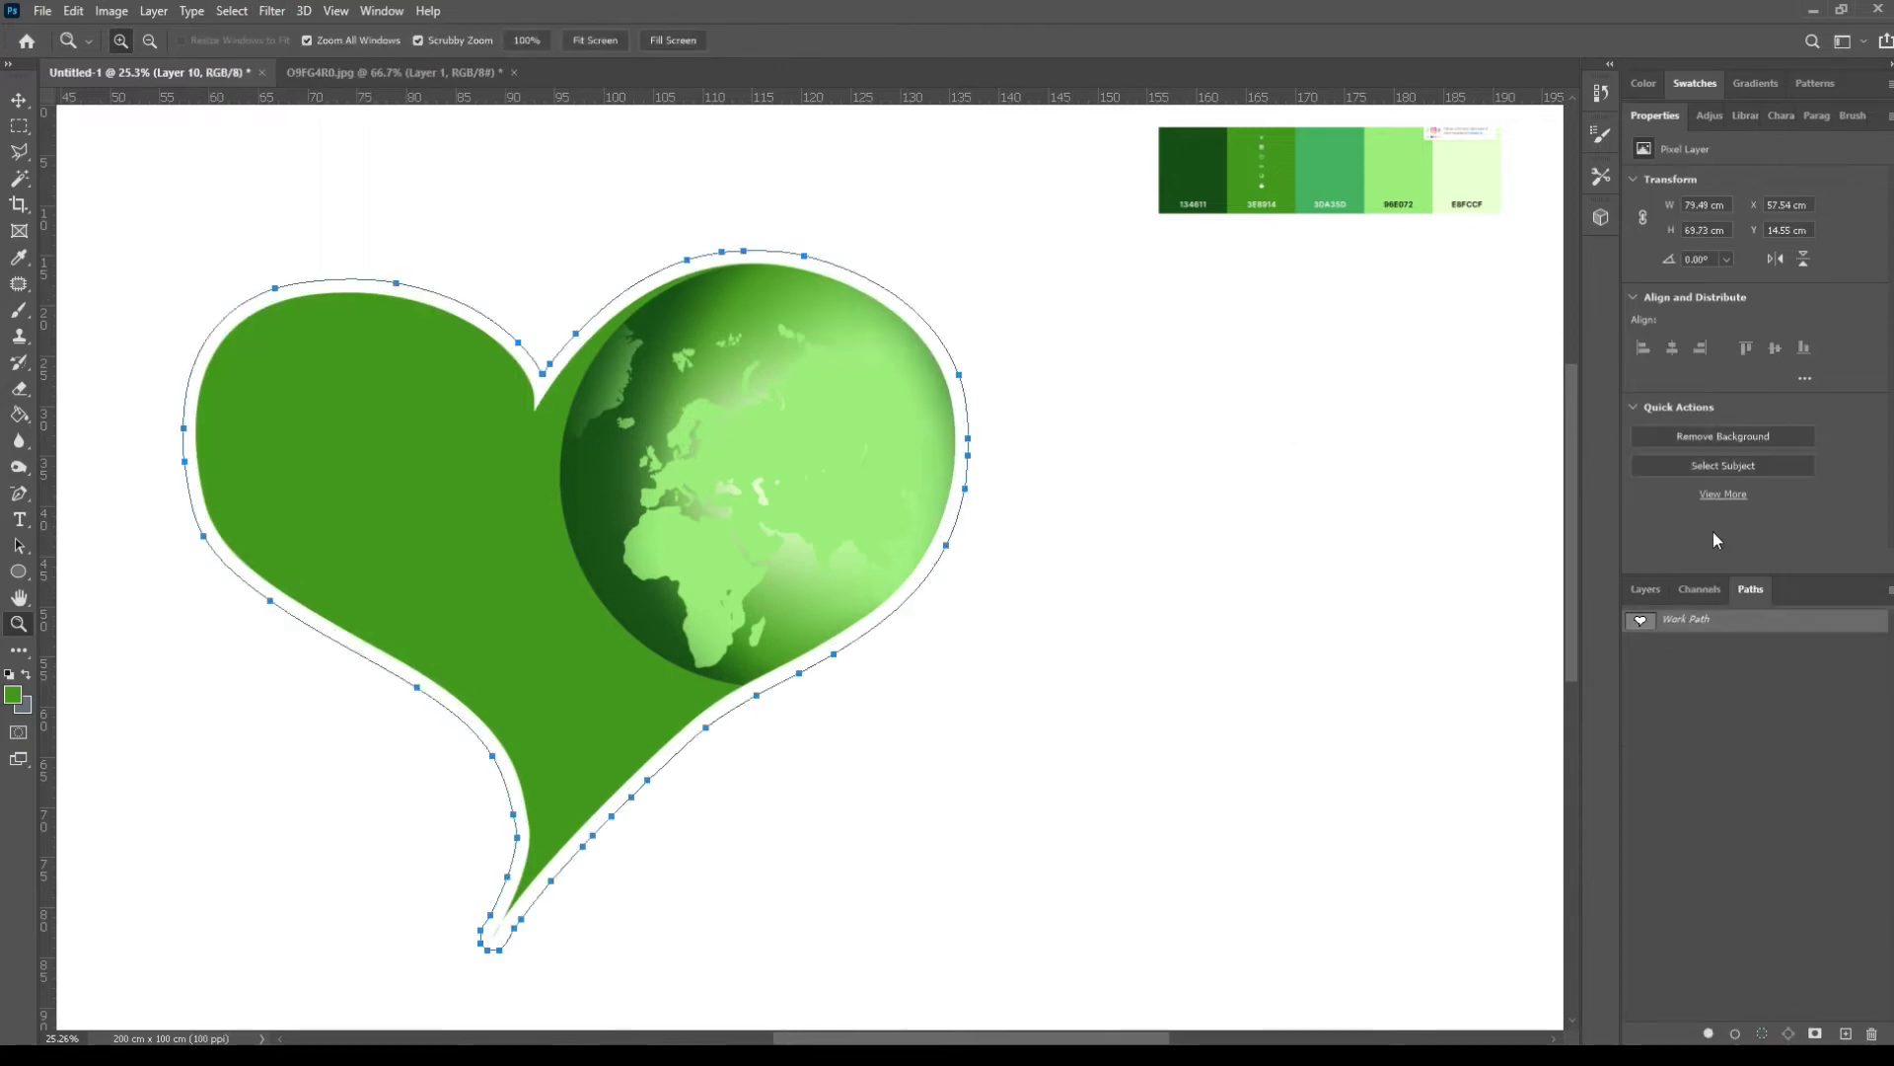
{"action": "right_click", "coordinate": [18, 493]}
{"action": "left_click", "coordinate": [19, 101]}
{"action": "key", "text": "p"}
{"action": "right_click", "coordinate": [801, 300]}
{"action": "left_click", "coordinate": [892, 429]}
{"action": "left_click", "coordinate": [1077, 333]}
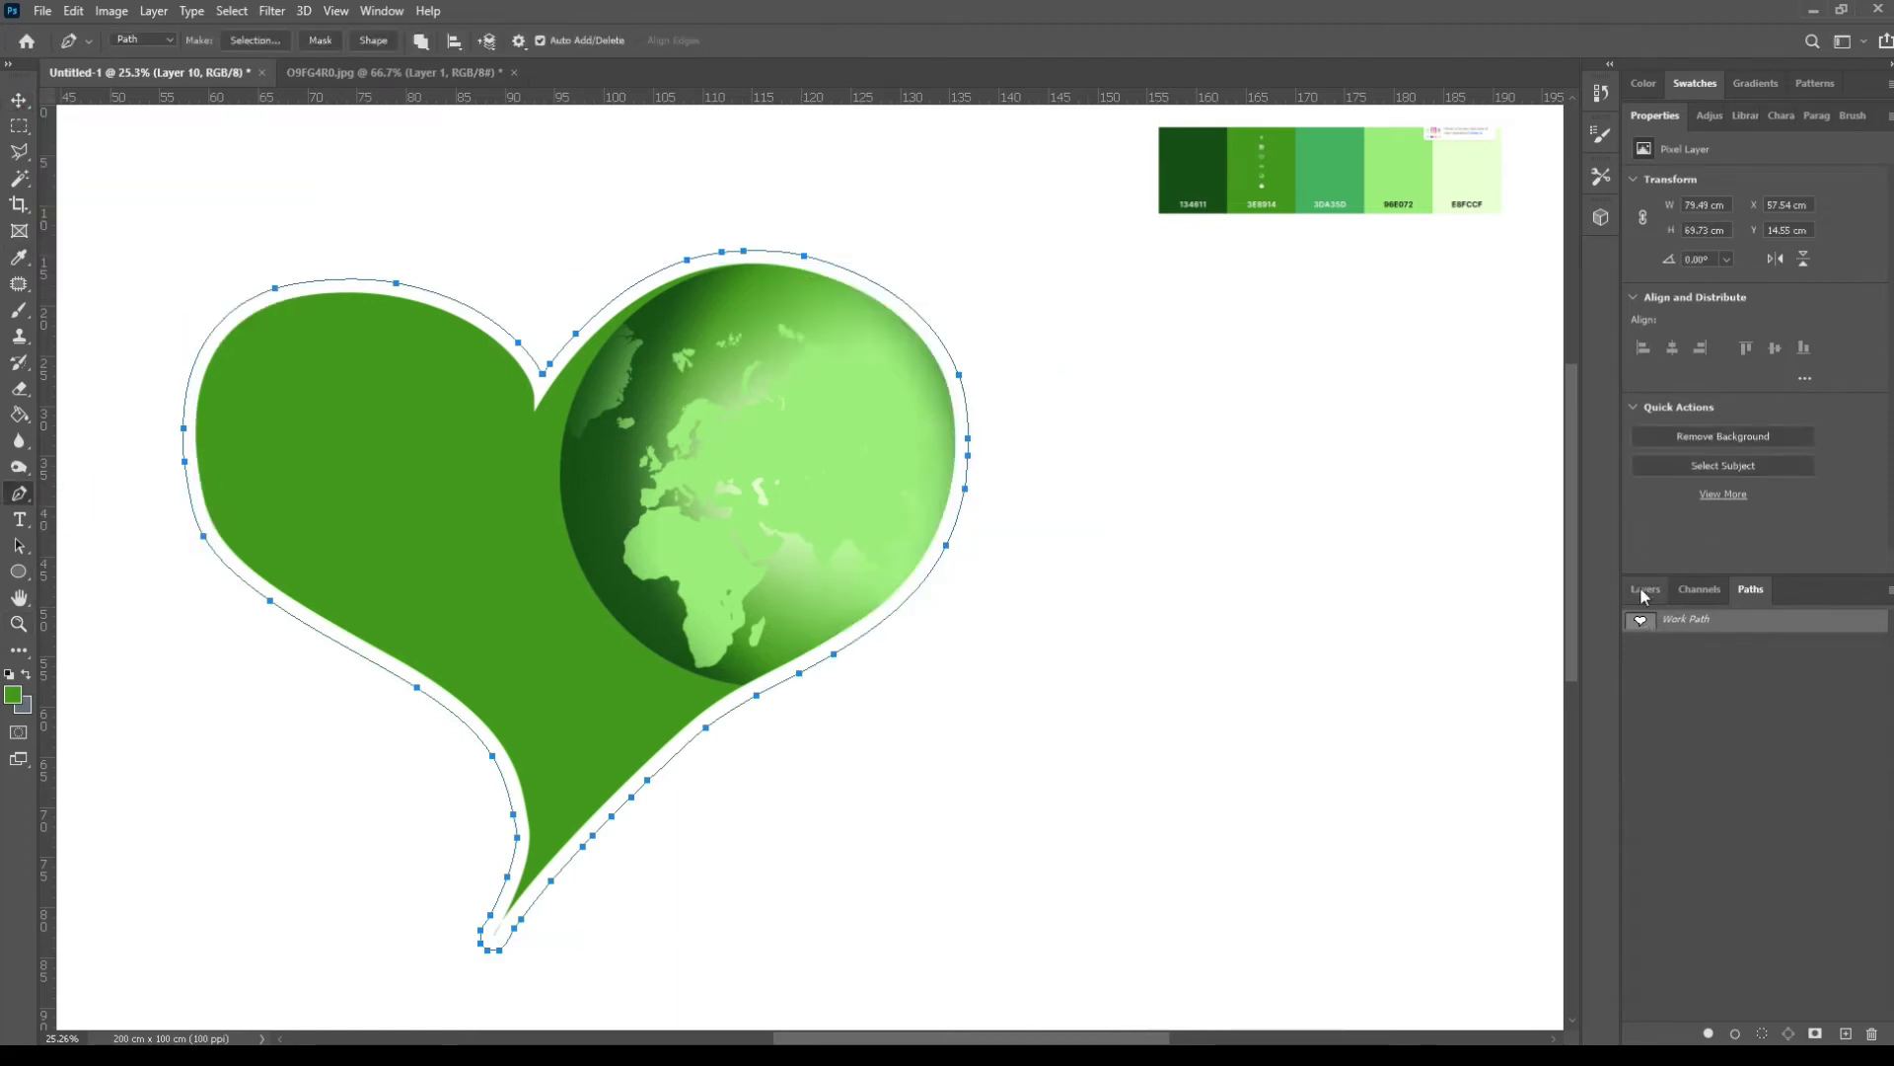
Step: Create an empty layer directly below the green heart layer
{"action": "left_click", "coordinate": [1644, 589]}
{"action": "left_click", "coordinate": [1773, 793]}
{"action": "left_click", "coordinate": [1845, 1034]}
Step: Try to stroke and fill the expanded heart path with green on the new layer, and undo the fill
{"action": "right_click", "coordinate": [1088, 514]}
{"action": "left_click", "coordinate": [1156, 648]}
{"action": "left_click", "coordinate": [1076, 364]}
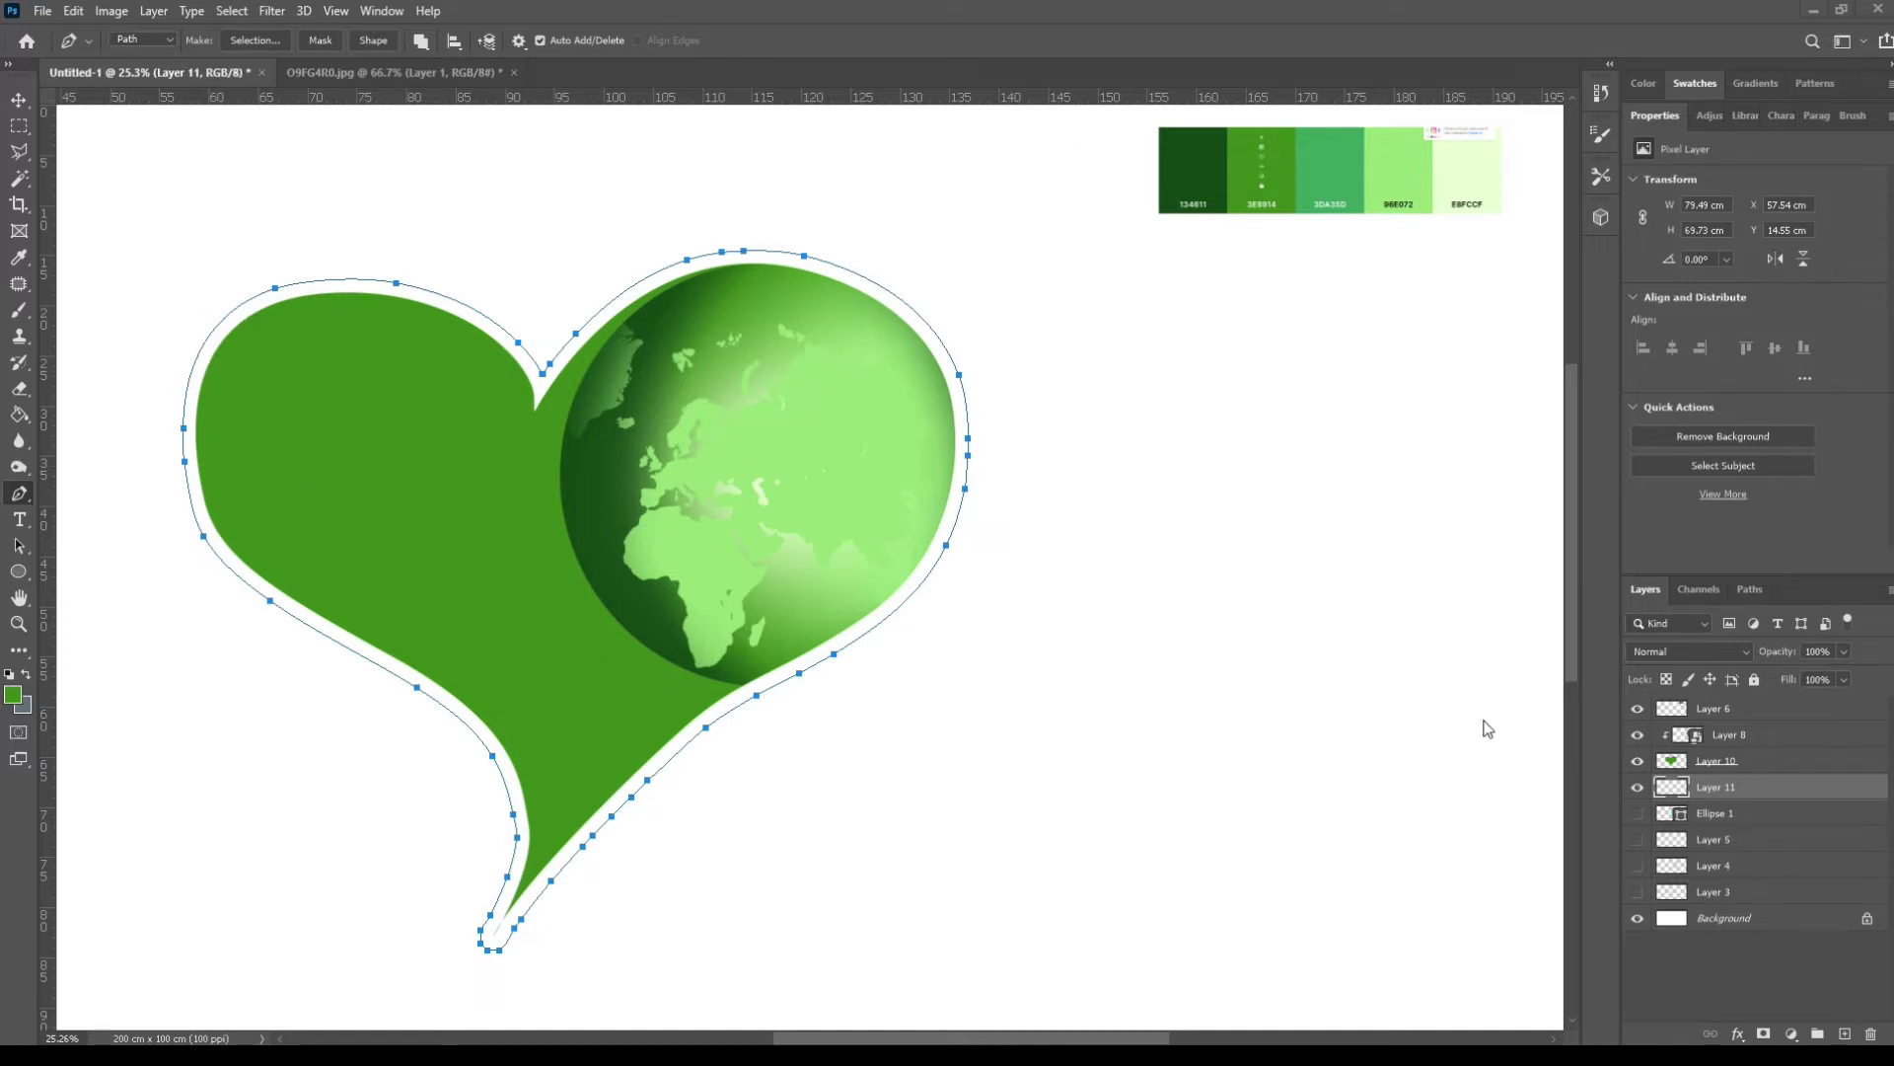
{"action": "right_click", "coordinate": [1150, 555]}
{"action": "left_click", "coordinate": [1144, 598]}
{"action": "left_click", "coordinate": [1078, 332]}
{"action": "left_click", "coordinate": [1751, 590]}
{"action": "left_click", "coordinate": [1733, 1031]}
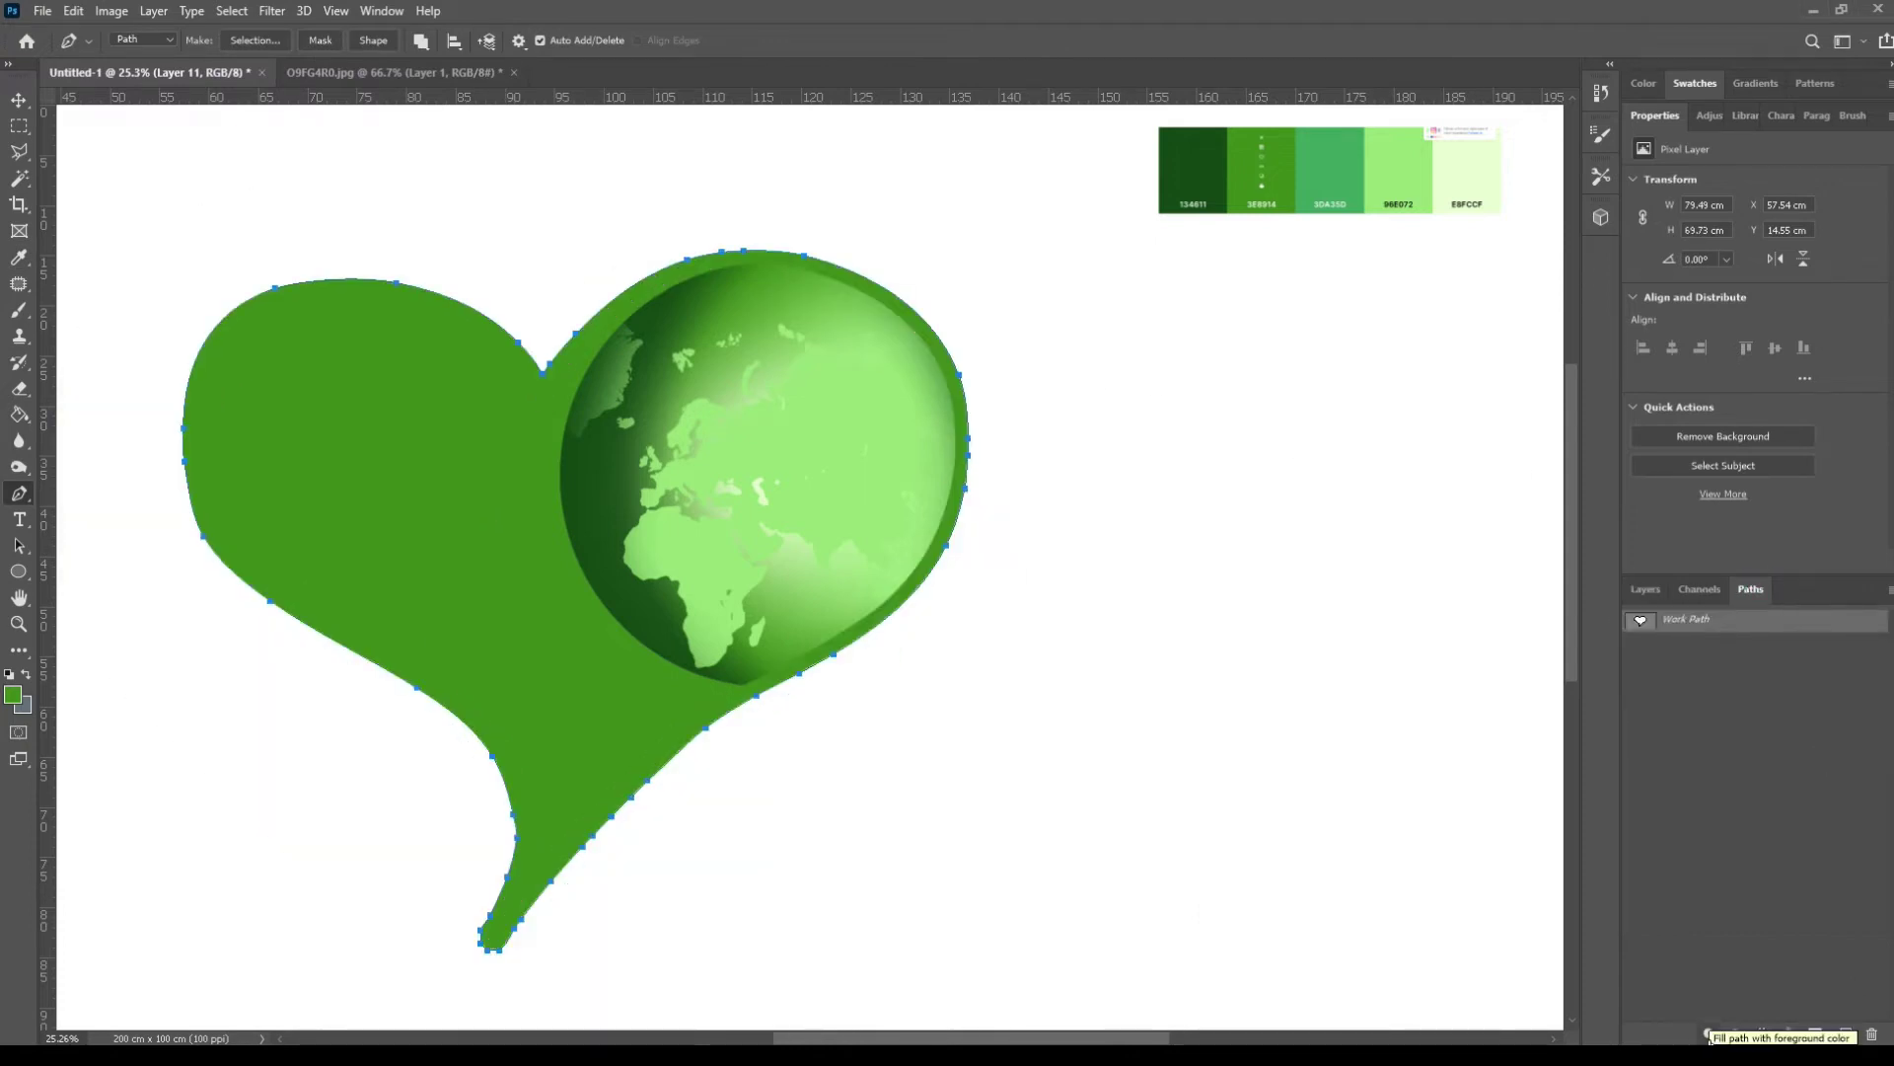
{"action": "left_click", "coordinate": [17, 572]}
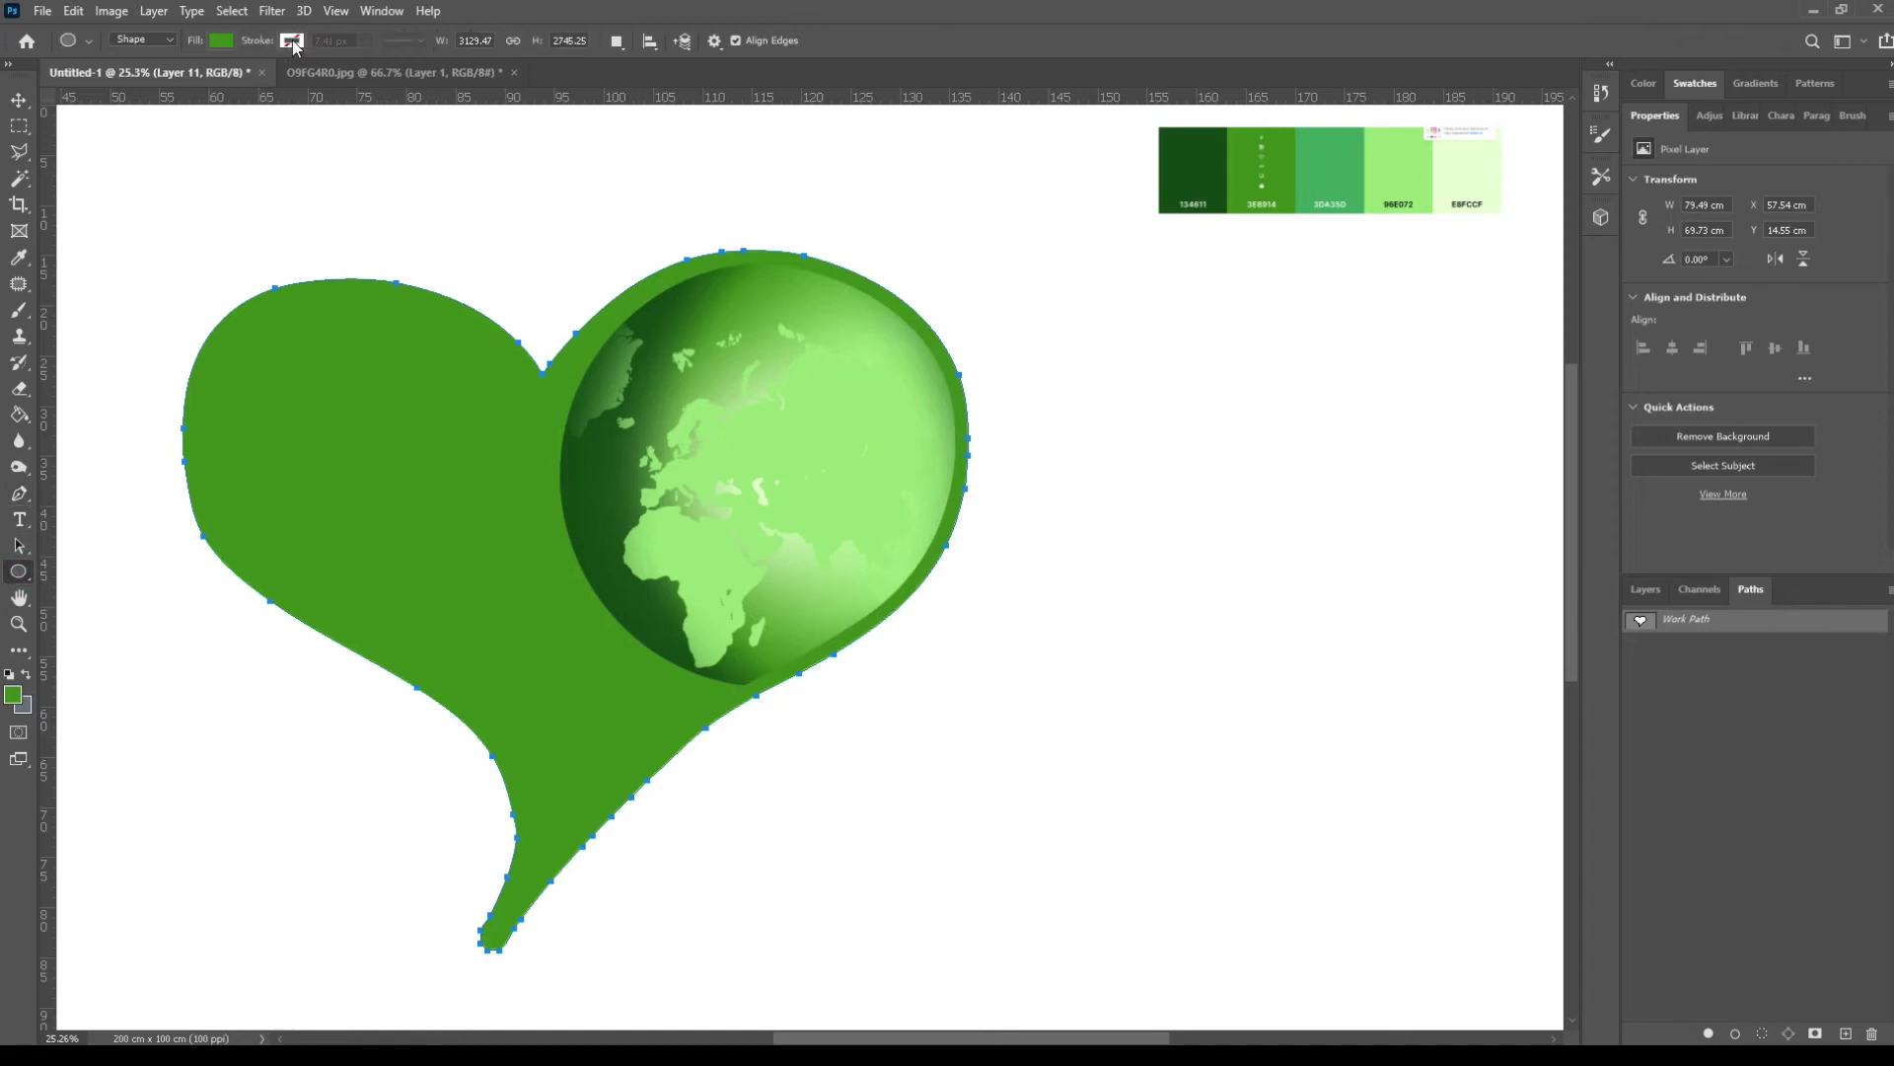
{"action": "left_click", "coordinate": [1646, 589]}
{"action": "key", "text": "ctrl+z"}
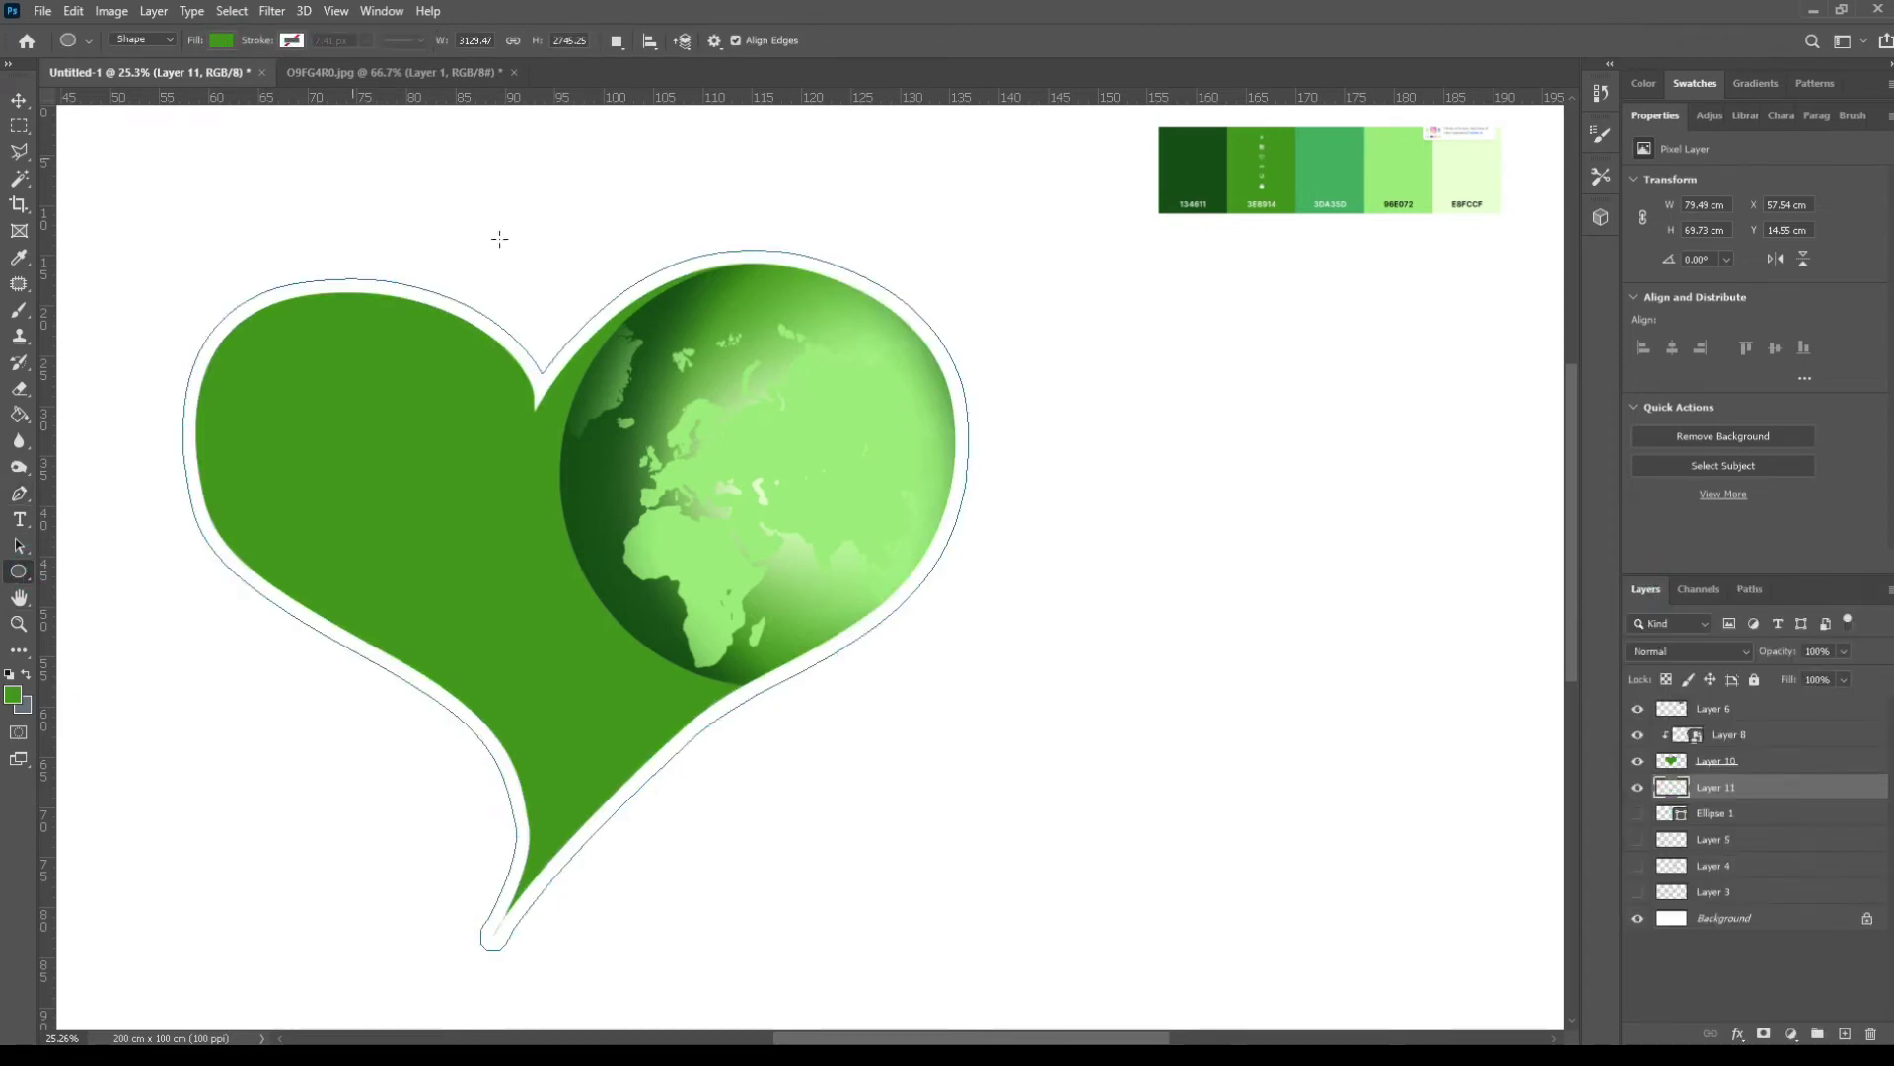
Step: Turn the expanded heart path into a shape with no fill and a mid green stroke
{"action": "left_click", "coordinate": [1749, 590]}
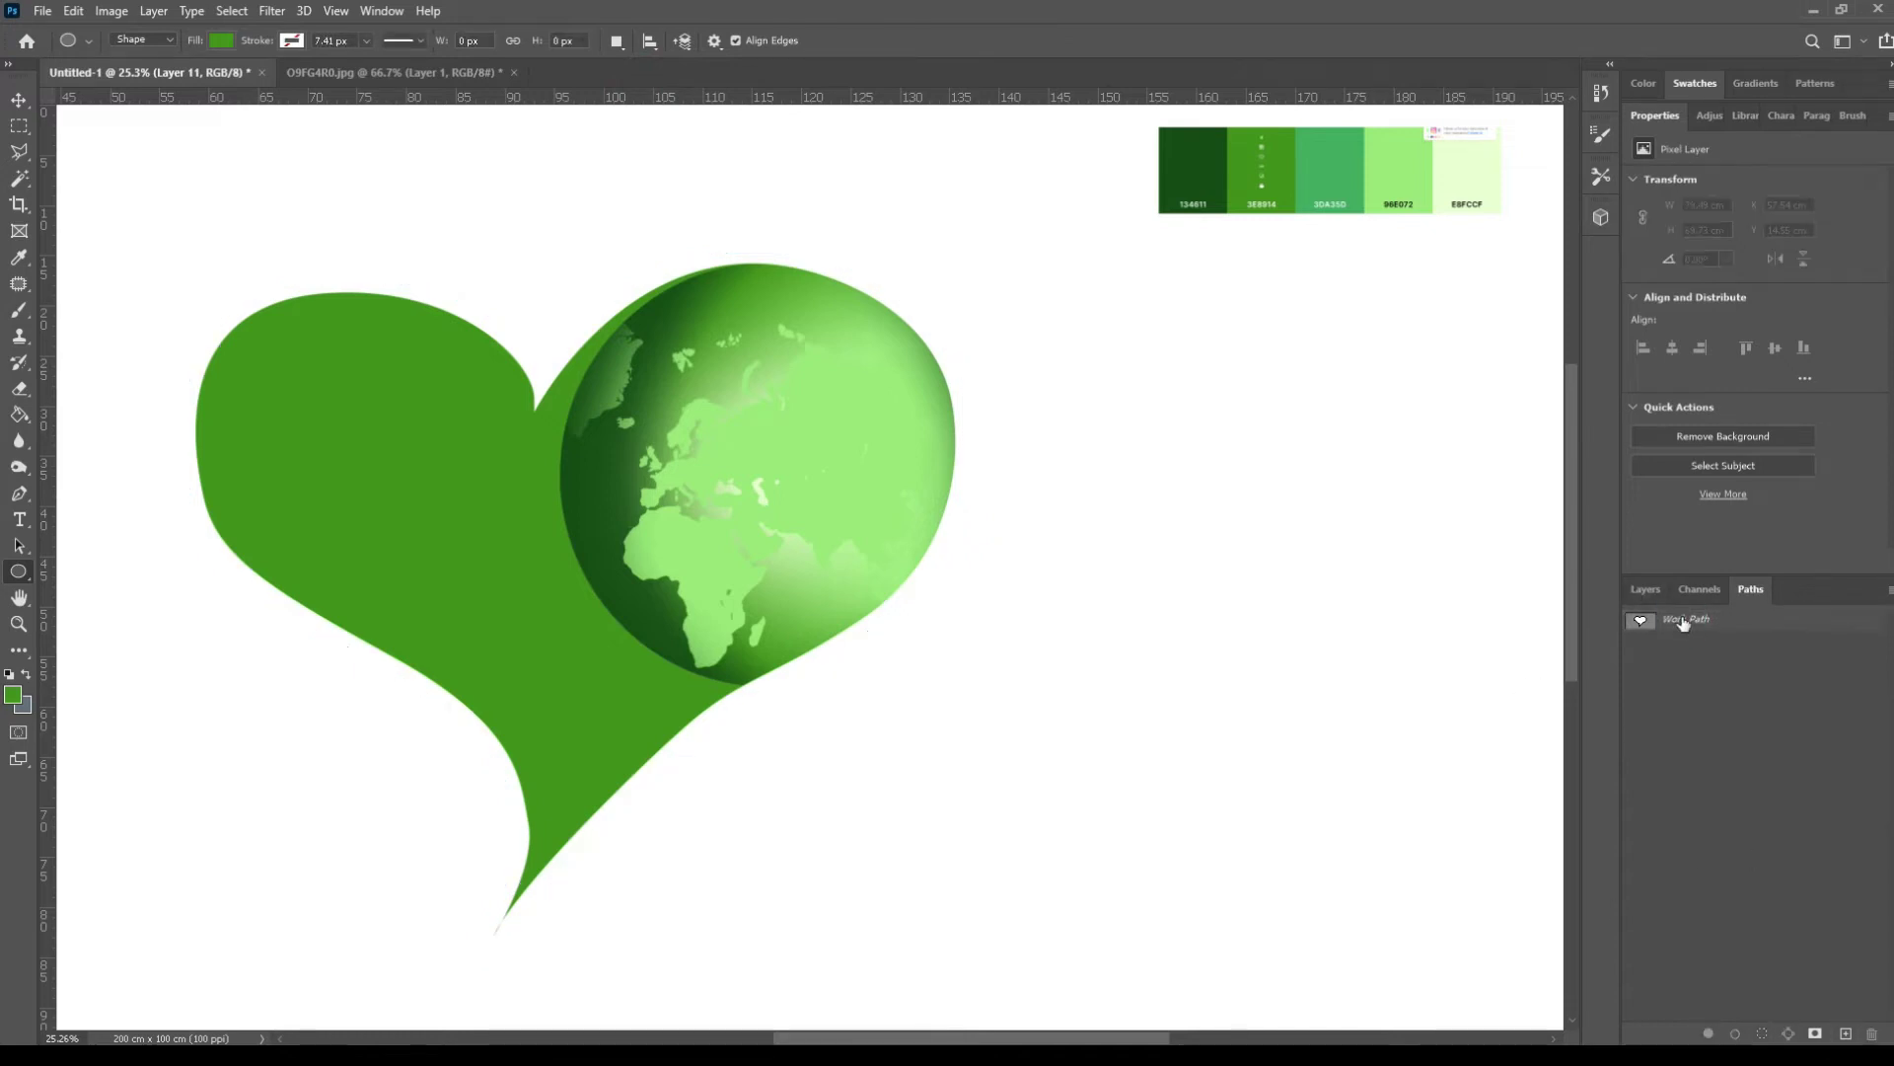
{"action": "left_click", "coordinate": [20, 495]}
{"action": "left_click", "coordinate": [372, 44]}
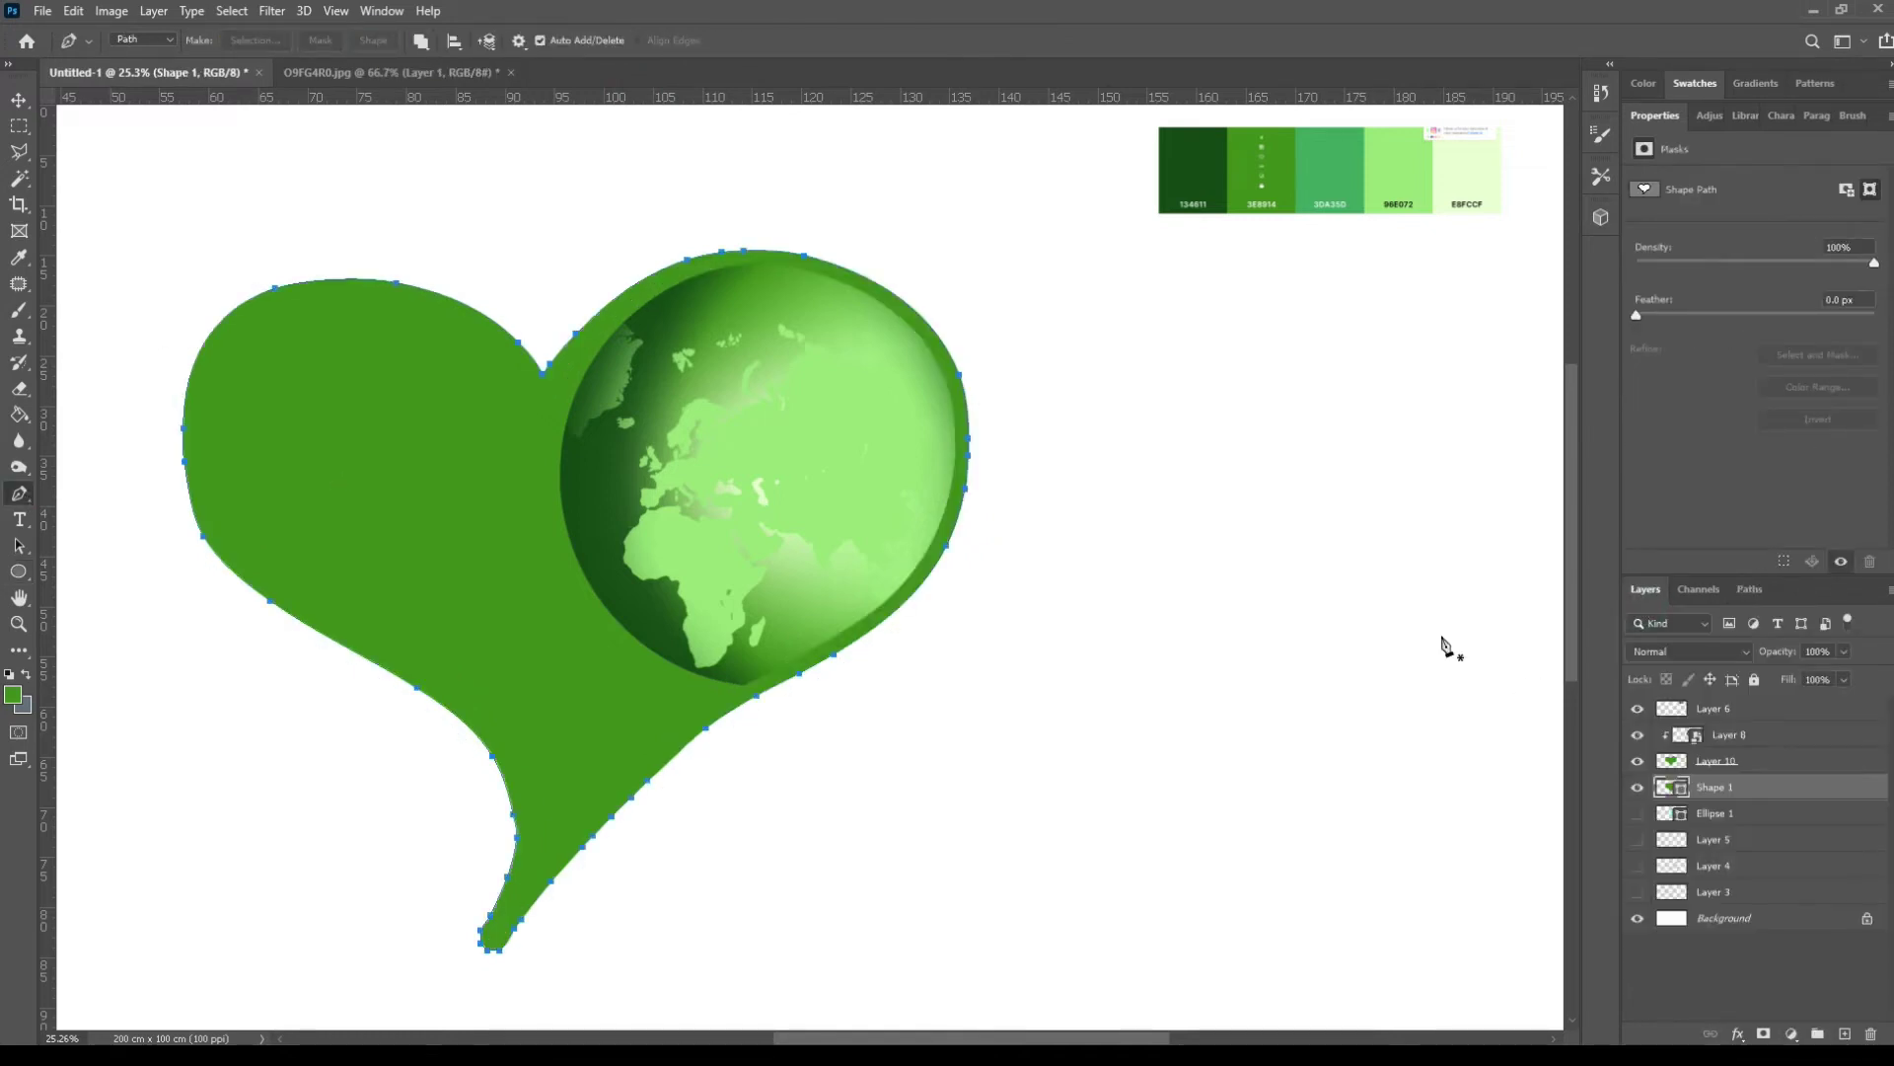
{"action": "key", "text": "u"}
{"action": "left_click", "coordinate": [292, 40]}
{"action": "left_click", "coordinate": [170, 148]}
{"action": "left_click", "coordinate": [221, 40]}
{"action": "left_click", "coordinate": [105, 78]}
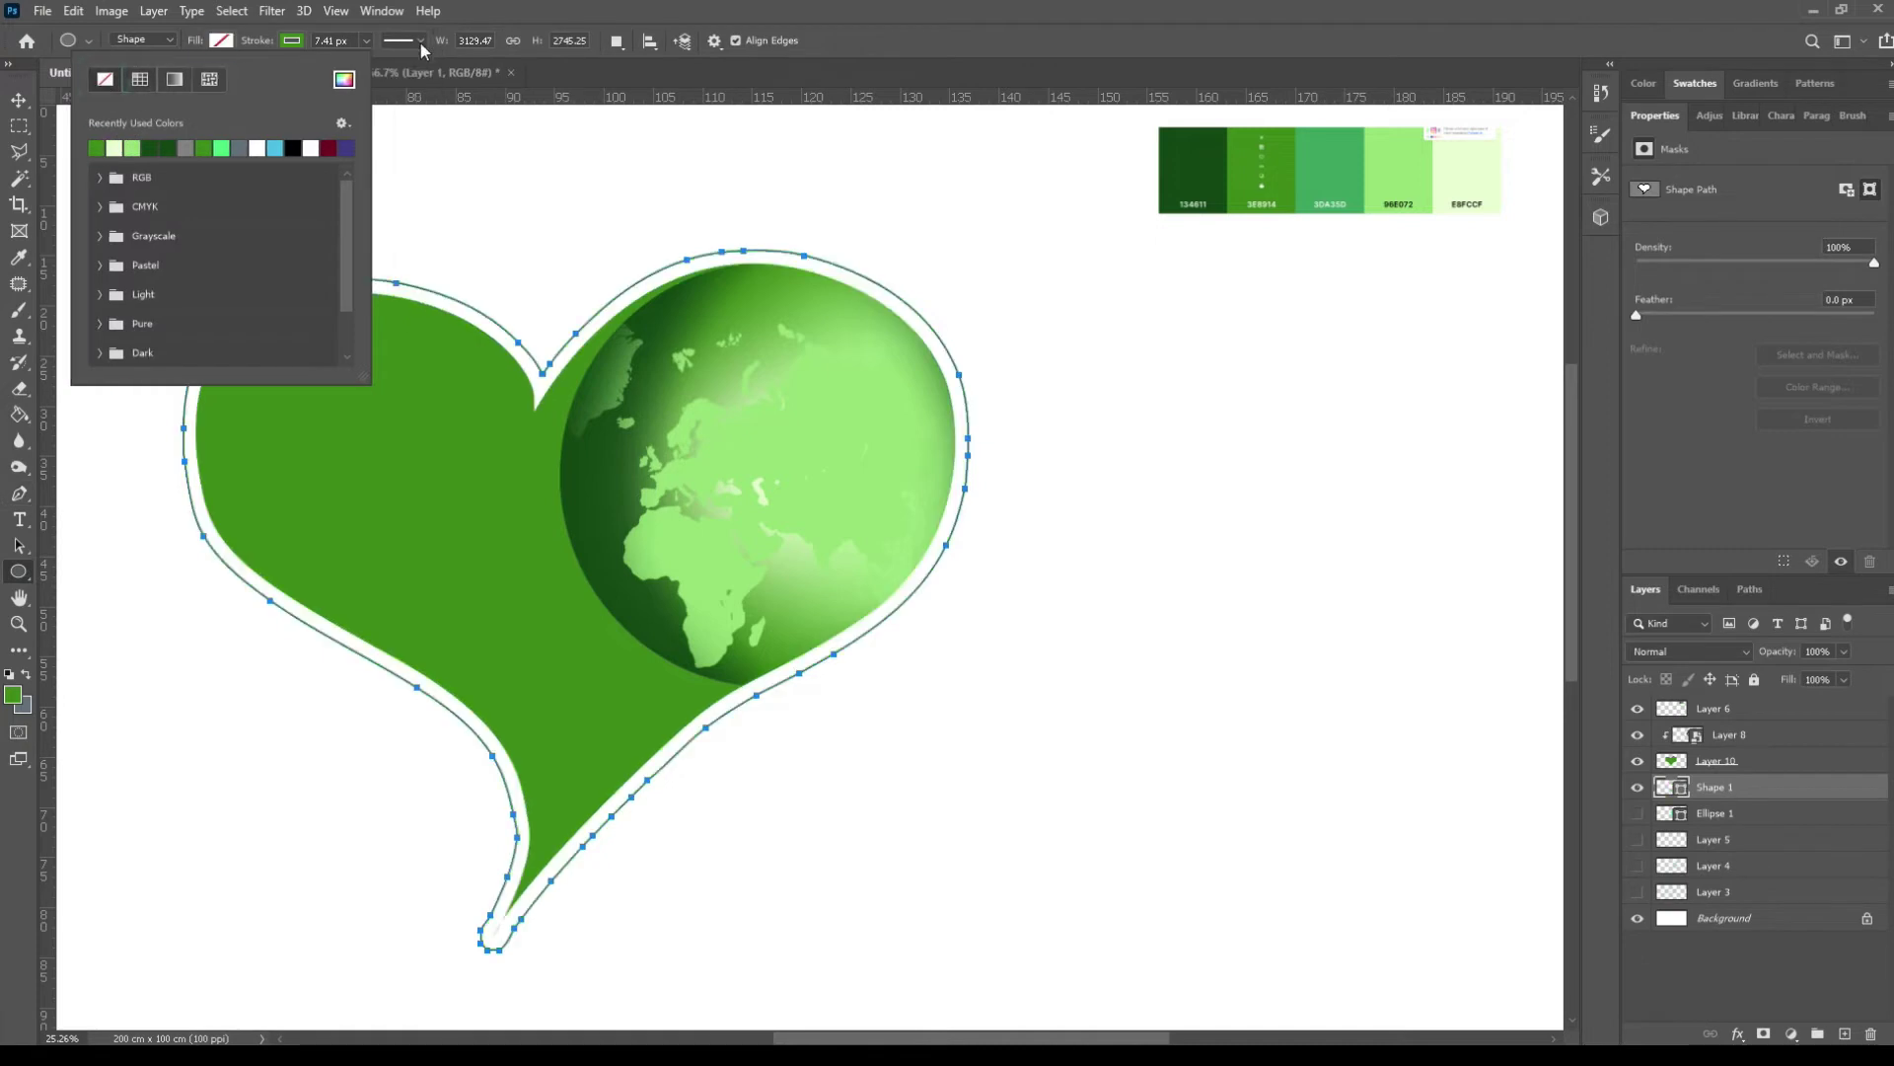
Step: Make the outer heart shape's stroke a thicker dashed line and deselect the shape
{"action": "left_click", "coordinate": [420, 41]}
{"action": "left_click", "coordinate": [399, 135]}
{"action": "left_click", "coordinate": [366, 41]}
{"action": "left_click_drag", "start_coordinate": [371, 65], "coordinate": [382, 69]}
{"action": "left_click", "coordinate": [827, 32]}
{"action": "left_click", "coordinate": [19, 100]}
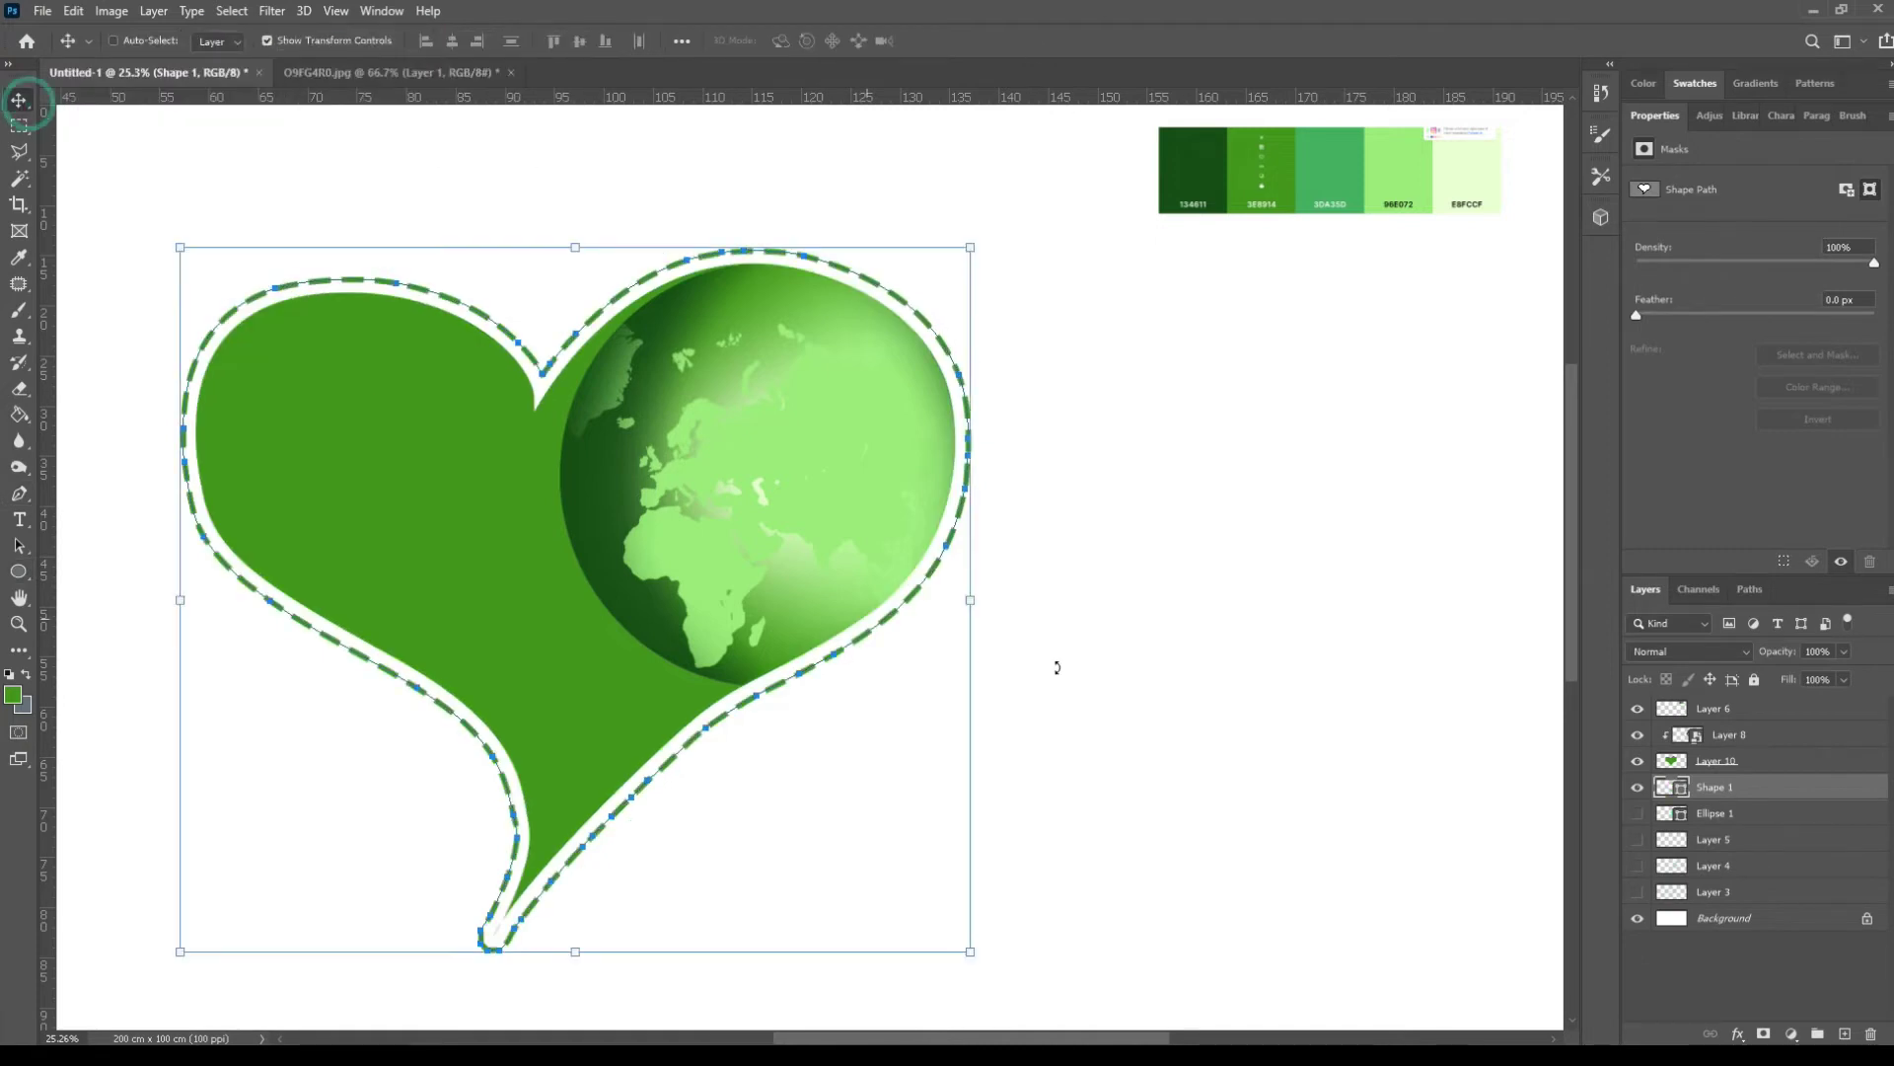
{"action": "left_click", "coordinate": [1814, 892]}
Step: Add a new layer at the top of the layer stack and set the brush color to dark green
{"action": "key", "text": "z"}
{"action": "left_click_drag", "start_coordinate": [870, 715], "coordinate": [863, 738]}
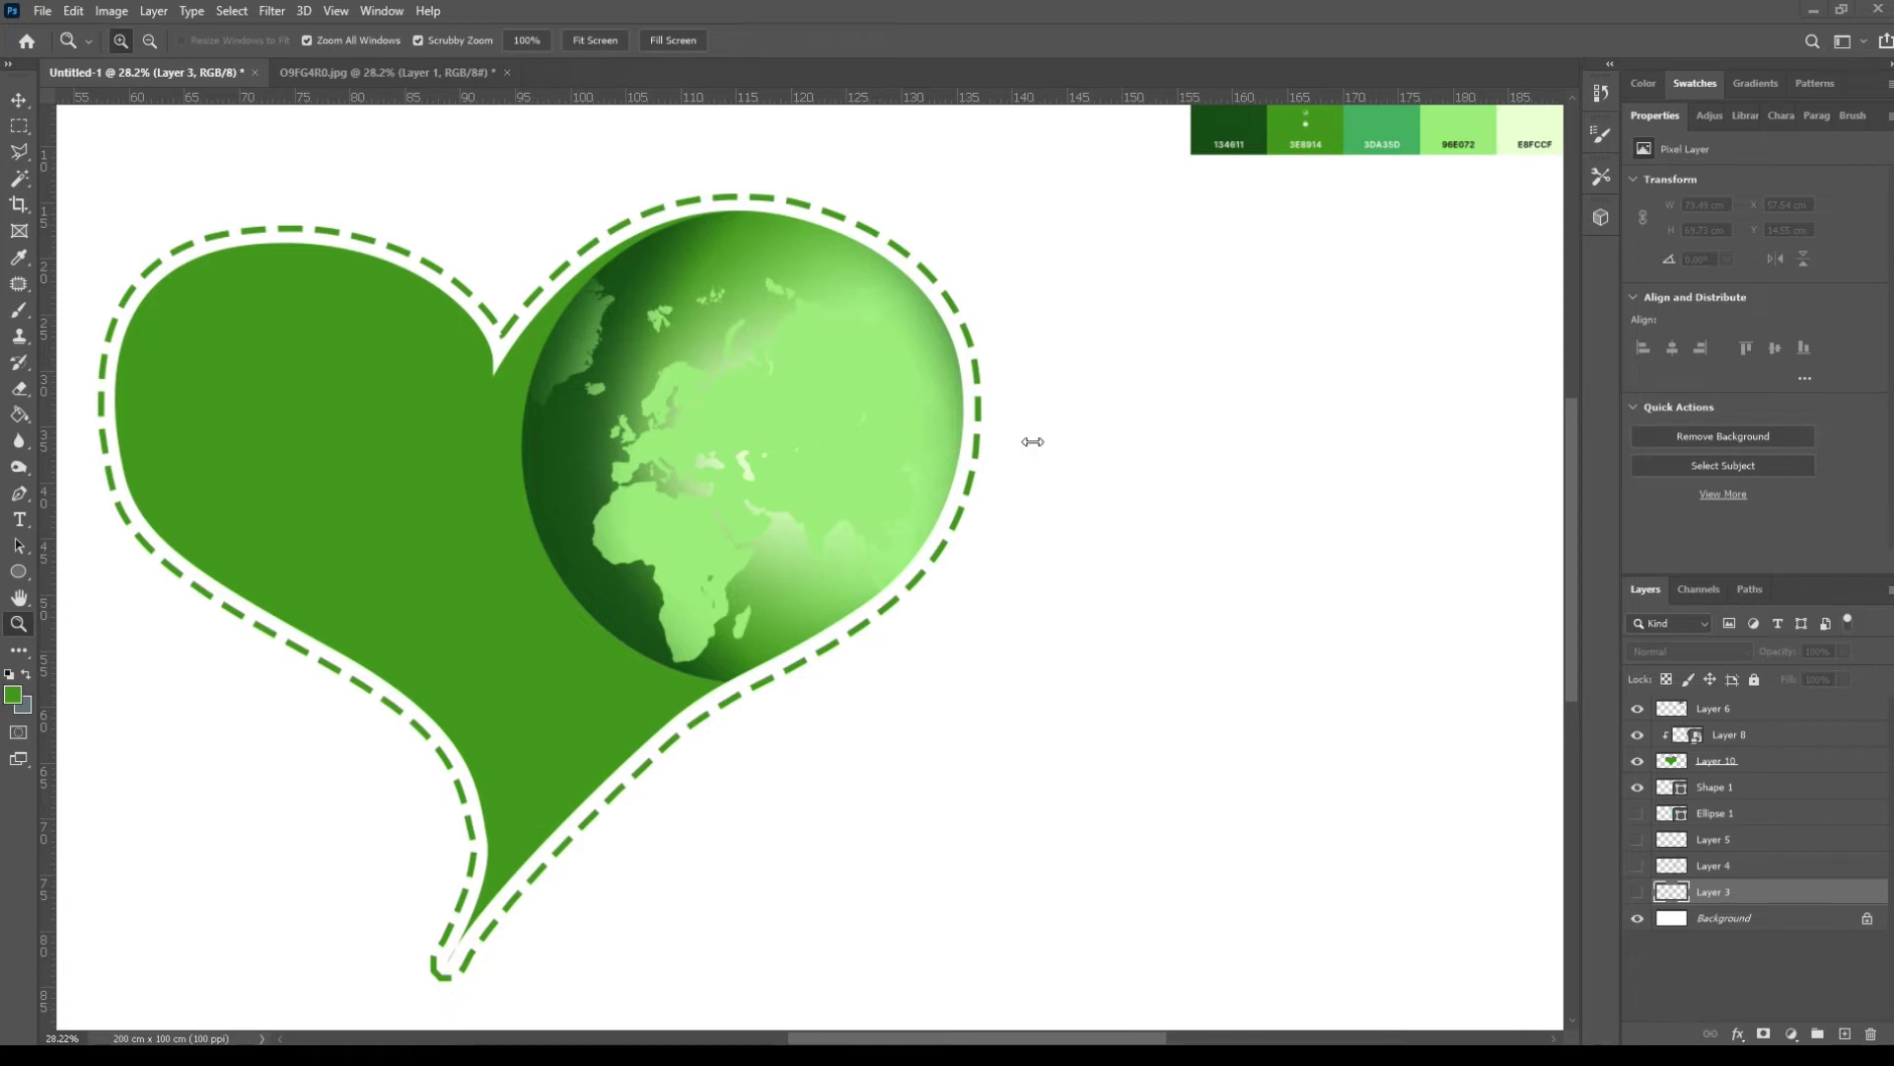
{"action": "scroll", "coordinate": [1085, 410], "scroll_direction": "down", "scroll_amount": 2}
{"action": "left_click", "coordinate": [1790, 766]}
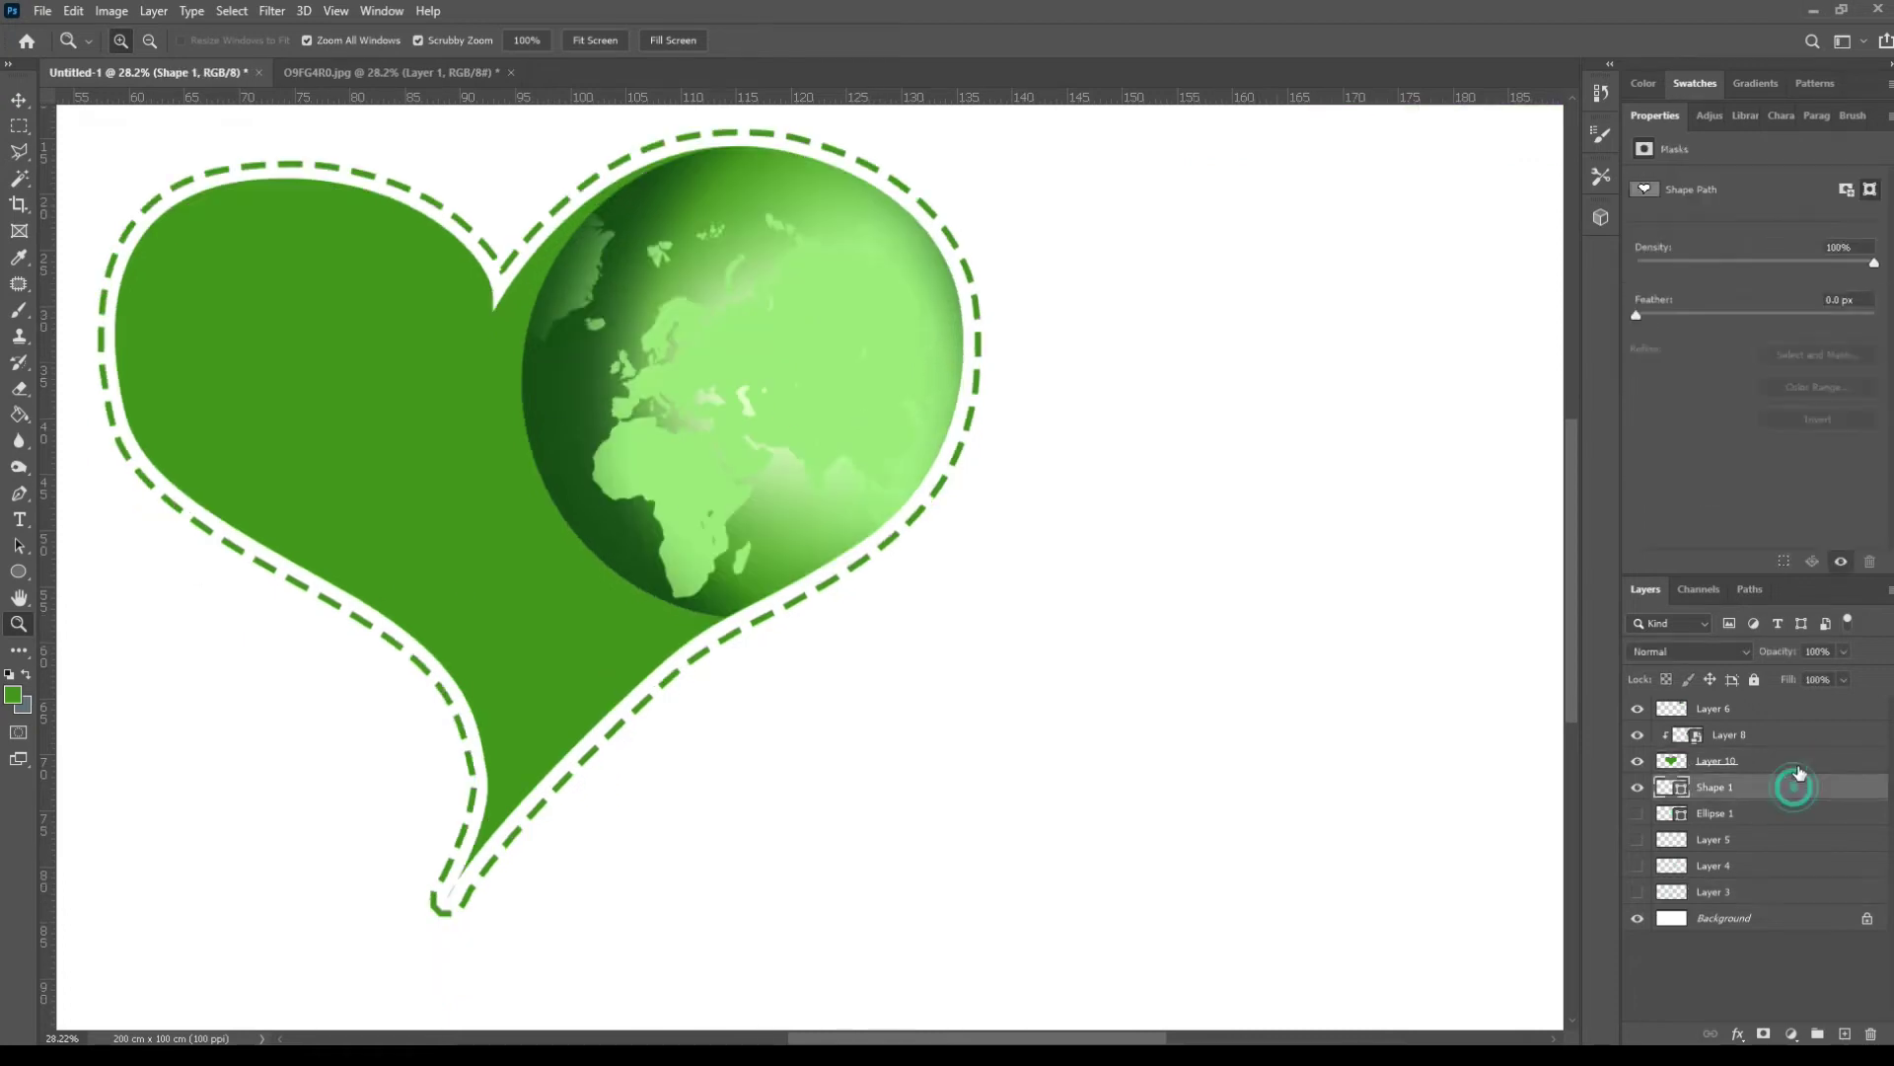
{"action": "left_click", "coordinate": [1845, 1034]}
{"action": "key", "text": "b"}
{"action": "left_click_drag", "start_coordinate": [412, 704], "coordinate": [412, 507]}
{"action": "left_click", "coordinate": [13, 695]}
{"action": "left_click", "coordinate": [1494, 787]}
{"action": "left_click", "coordinate": [1703, 590]}
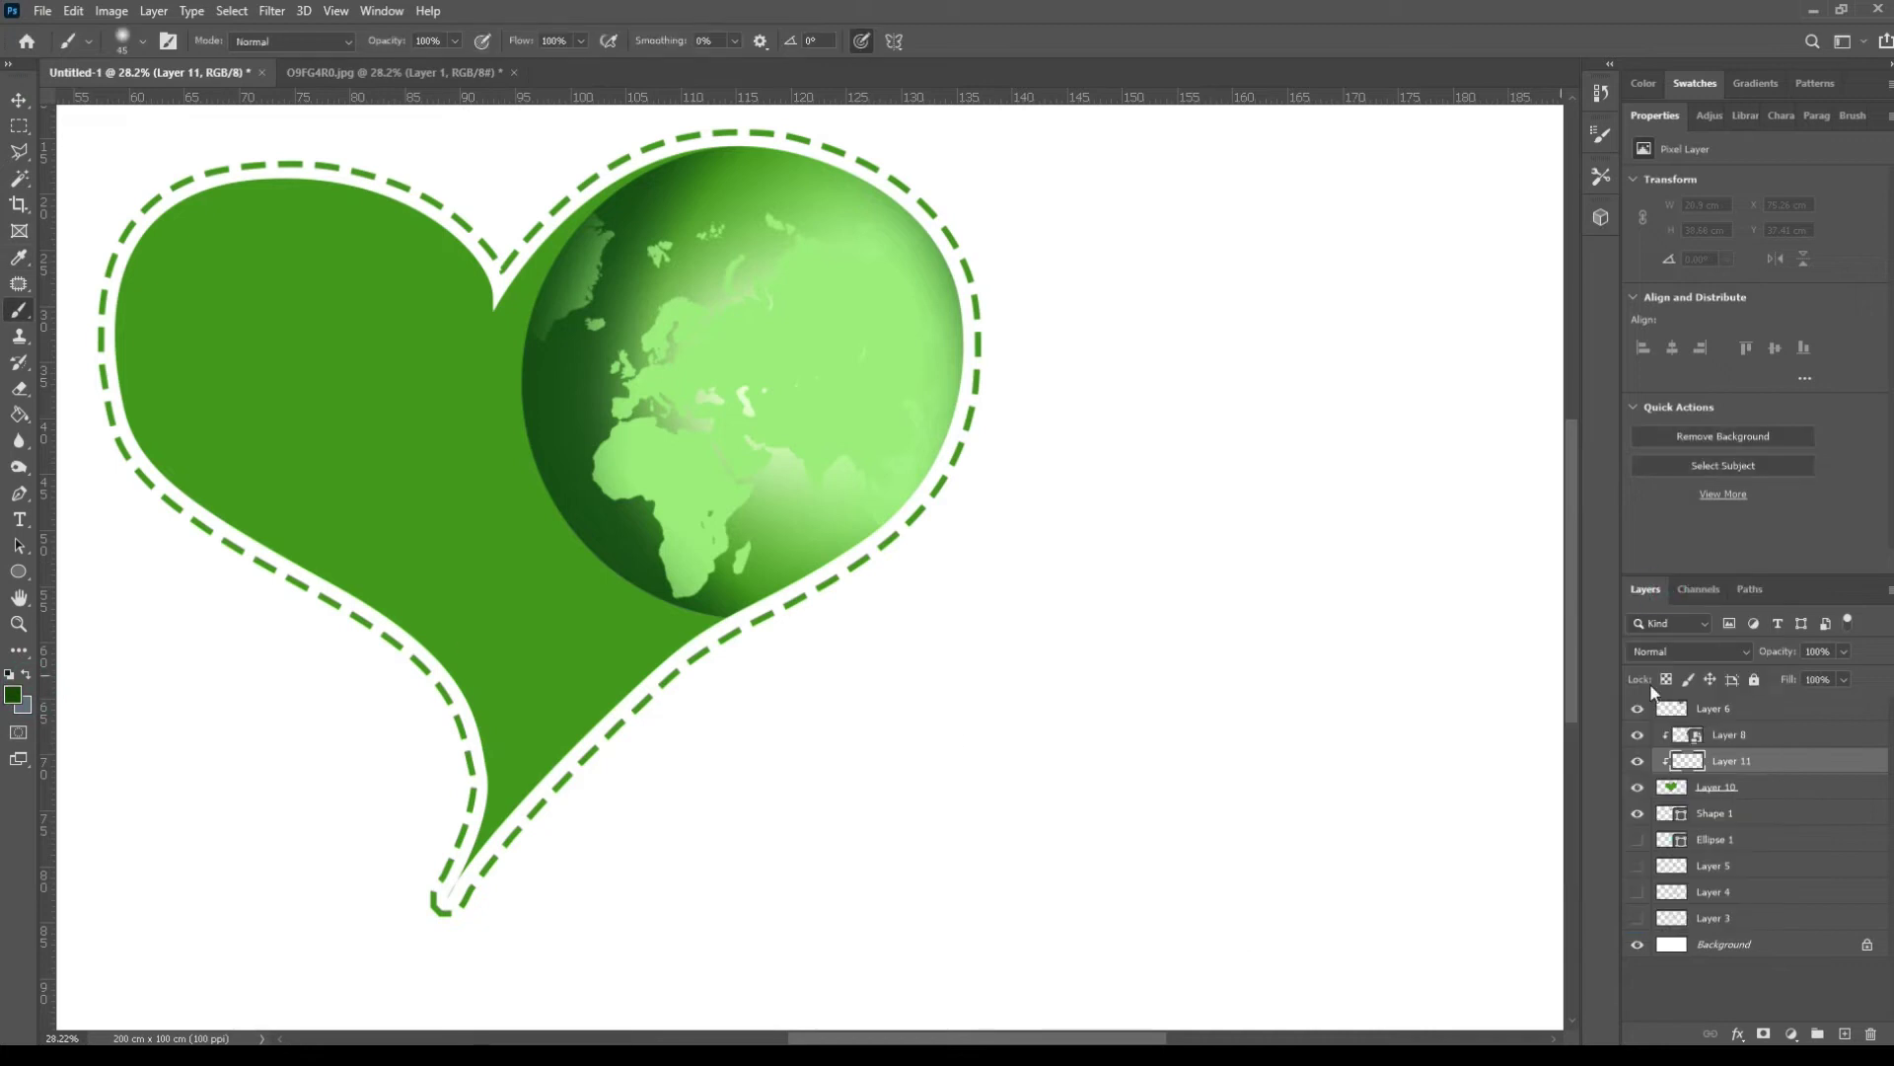
{"action": "left_click_drag", "start_coordinate": [1742, 761], "coordinate": [1741, 698]}
Step: Try to brush a curved stem with a side branch from the heart's tip into its left lobe
{"action": "left_click_drag", "start_coordinate": [518, 803], "coordinate": [291, 425]}
{"action": "mouse_move", "coordinate": [341, 538]}
{"action": "left_mouse_down"}
{"action": "mouse_move", "coordinate": [398, 317]}
{"action": "mouse_move", "coordinate": [367, 263]}
{"action": "left_mouse_up"}
{"action": "key", "text": "ctrl+z"}
{"action": "left_click_drag", "start_coordinate": [351, 545], "coordinate": [365, 277]}
{"action": "key", "text": "ctrl+z"}
{"action": "key", "text": "ctrl+z"}
{"action": "key", "text": "ctrl+z"}
Step: Sketch a plant stem with a side branch and an upright pointed leaf inside the heart's left lobe
{"action": "left_click_drag", "start_coordinate": [484, 839], "coordinate": [236, 415]}
{"action": "left_click_drag", "start_coordinate": [340, 469], "coordinate": [155, 339]}
{"action": "left_click_drag", "start_coordinate": [158, 307], "coordinate": [369, 417]}
{"action": "mouse_move", "coordinate": [413, 446]}
{"action": "left_mouse_down"}
{"action": "mouse_move", "coordinate": [394, 309]}
{"action": "mouse_move", "coordinate": [424, 437]}
{"action": "mouse_move", "coordinate": [367, 400]}
{"action": "mouse_move", "coordinate": [170, 357]}
{"action": "left_mouse_up"}
{"action": "key", "text": "ctrl+z"}
{"action": "key", "text": "ctrl+z"}
{"action": "key", "text": "ctrl+z"}
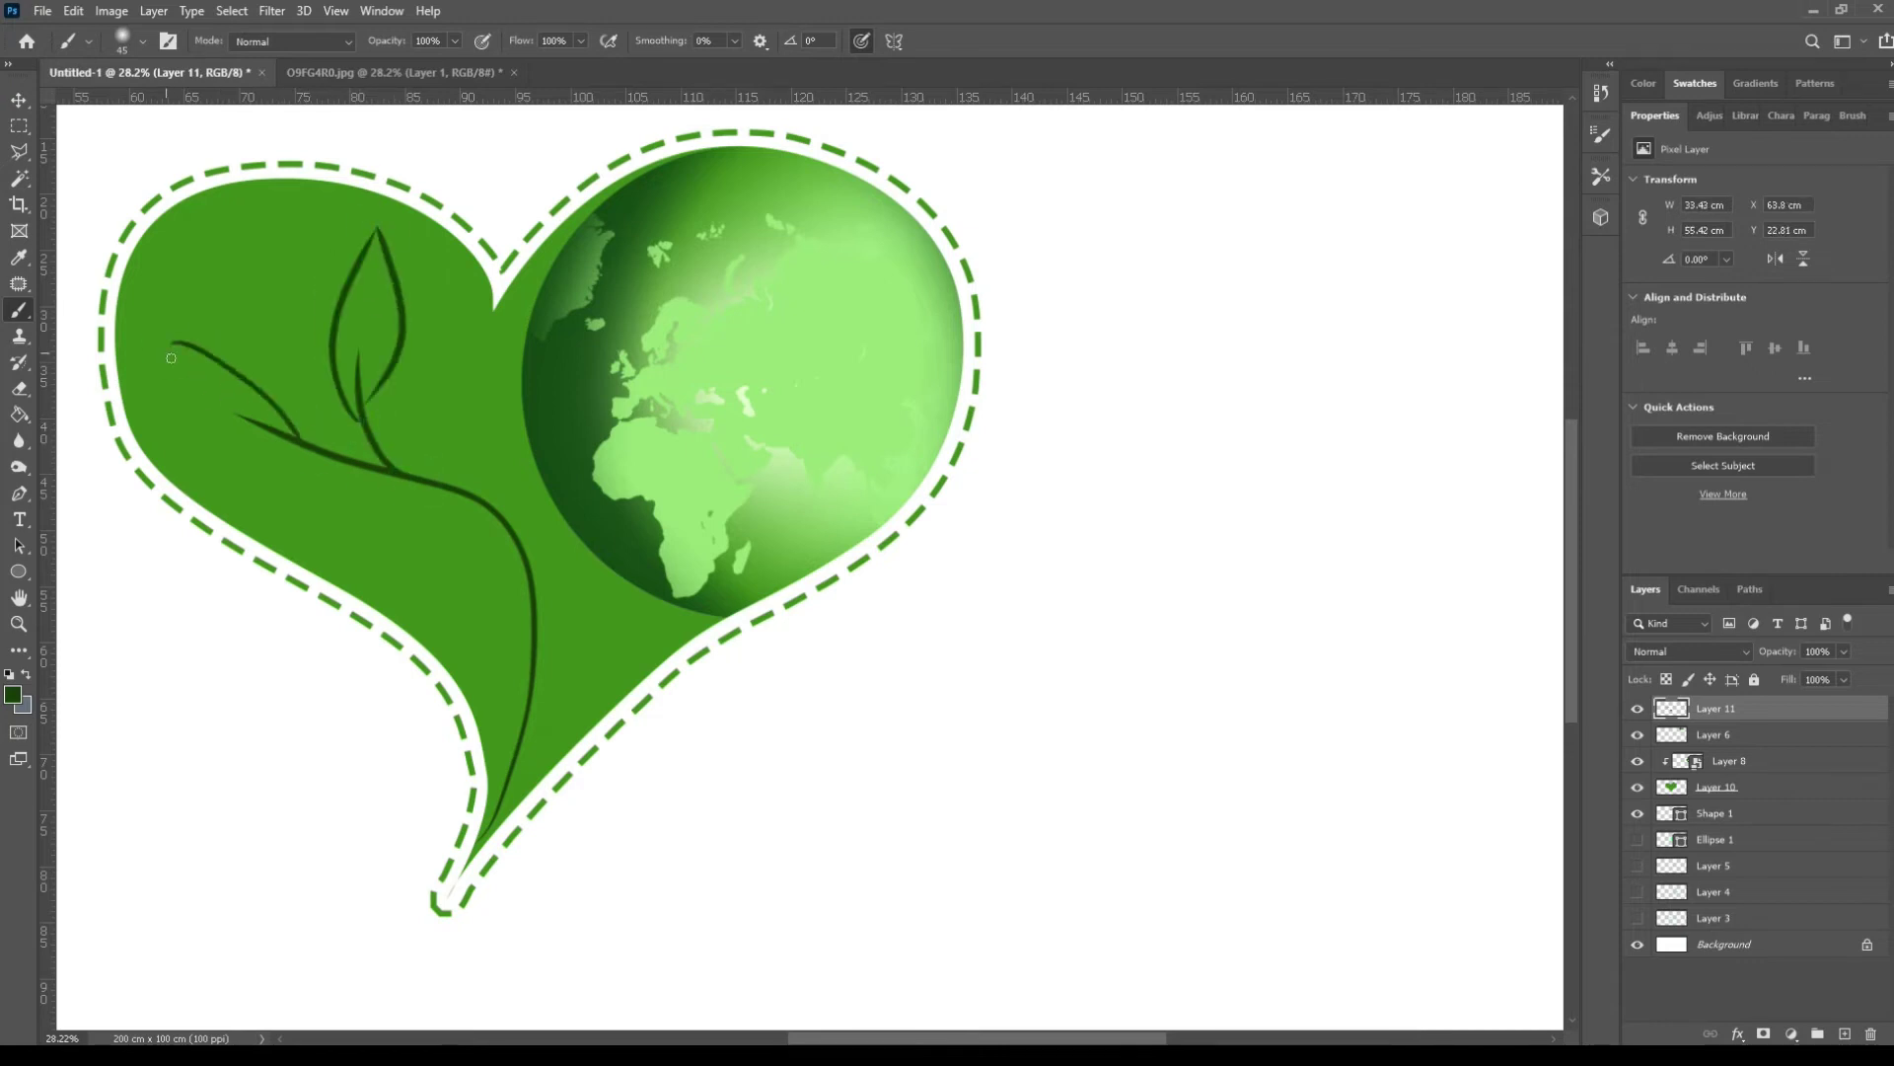
{"action": "mouse_move", "coordinate": [278, 428]}
{"action": "left_mouse_down"}
{"action": "mouse_move", "coordinate": [88, 303]}
{"action": "mouse_move", "coordinate": [67, 258]}
{"action": "left_mouse_up"}
{"action": "key", "text": "ctrl+z"}
Step: Sketch a second leaf outline from the side branch out past the heart's left edge
{"action": "key", "text": "r"}
{"action": "mouse_move", "coordinate": [385, 473]}
{"action": "left_mouse_down"}
{"action": "mouse_move", "coordinate": [241, 600]}
{"action": "mouse_move", "coordinate": [498, 118]}
{"action": "left_mouse_up"}
{"action": "left_click_drag", "start_coordinate": [479, 129], "coordinate": [332, 511]}
{"action": "key", "text": "r"}
{"action": "left_click_drag", "start_coordinate": [558, 429], "coordinate": [523, 661]}
{"action": "left_click_drag", "start_coordinate": [503, 784], "coordinate": [530, 505]}
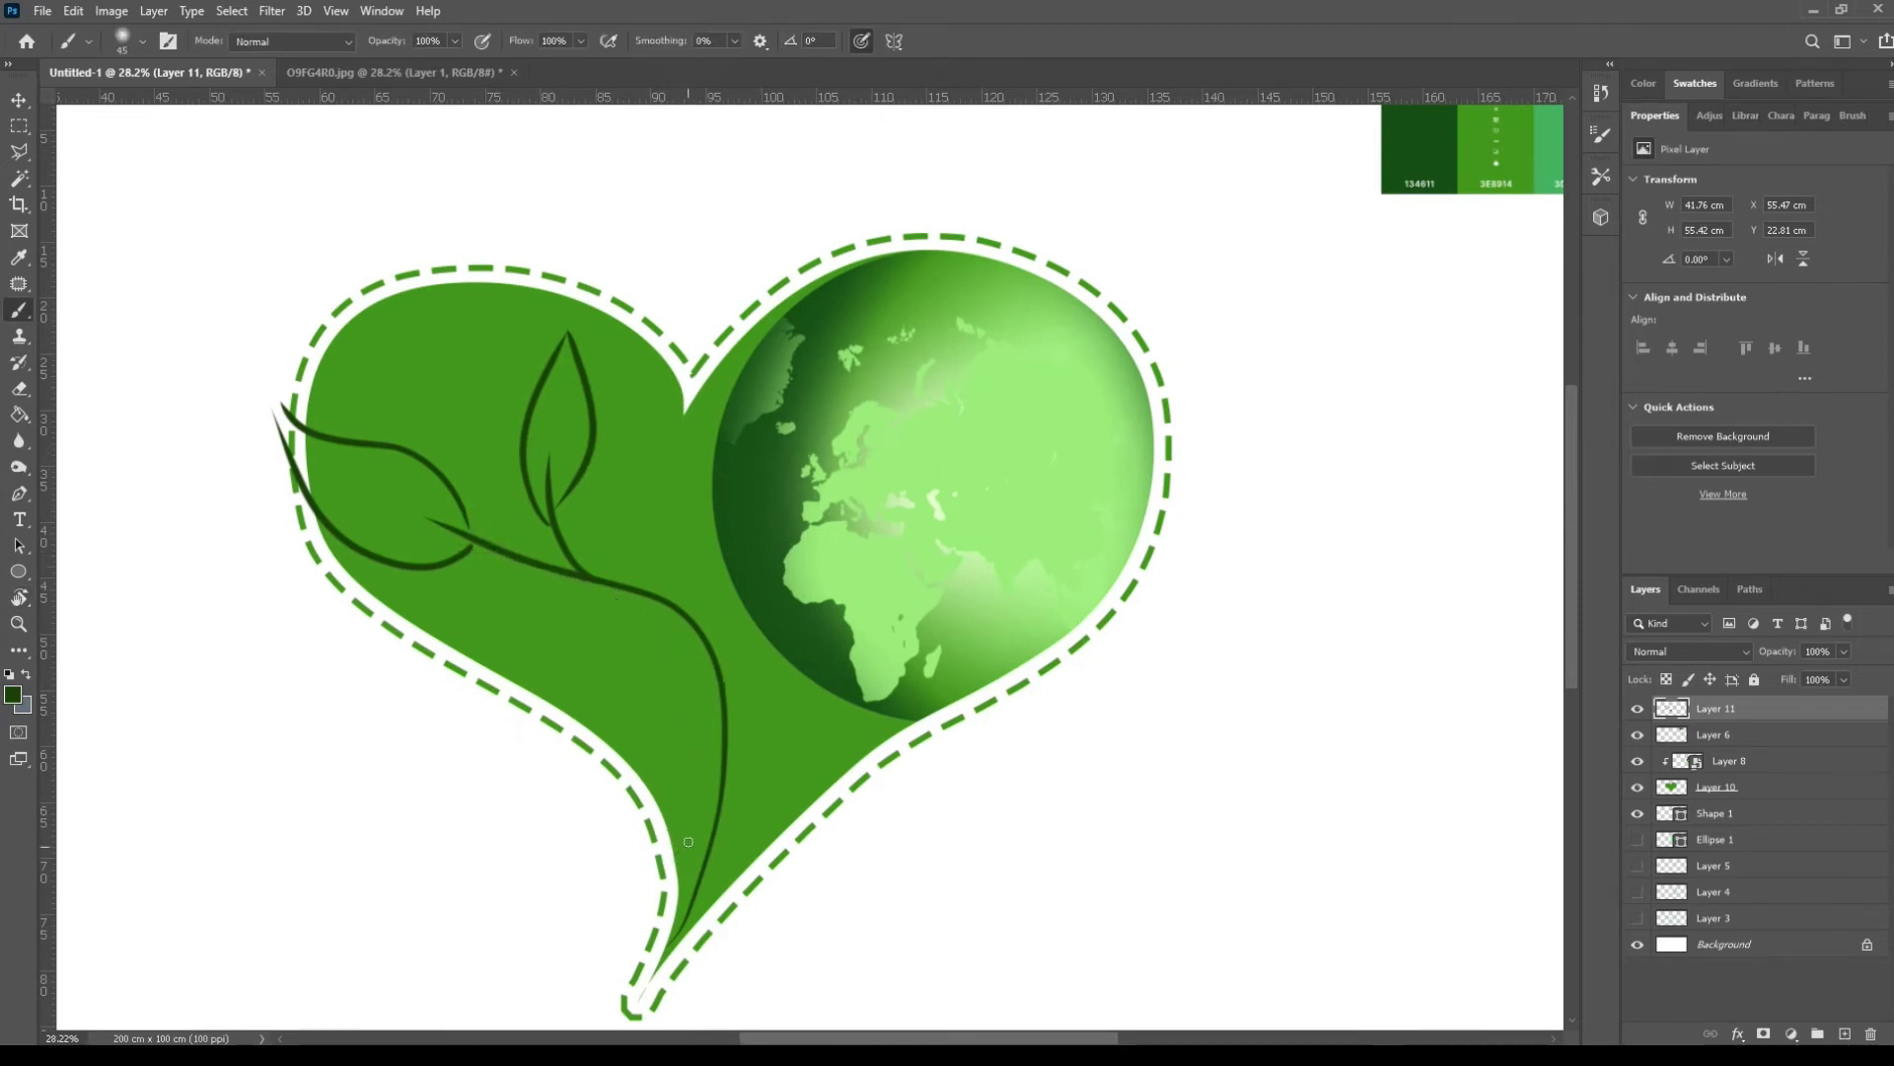
{"action": "key", "text": "ctrl+z"}
Step: Sketch a second line alongside the stem, and delete the plant sketch layer
{"action": "key", "text": "r"}
{"action": "left_click_drag", "start_coordinate": [474, 592], "coordinate": [1135, 659]}
{"action": "left_click_drag", "start_coordinate": [1063, 308], "coordinate": [987, 658]}
{"action": "key", "text": "ctrl+z"}
{"action": "left_click_drag", "start_coordinate": [1037, 337], "coordinate": [1025, 646]}
{"action": "key", "text": "ctrl+z"}
{"action": "key", "text": "r"}
{"action": "key", "text": "Escape"}
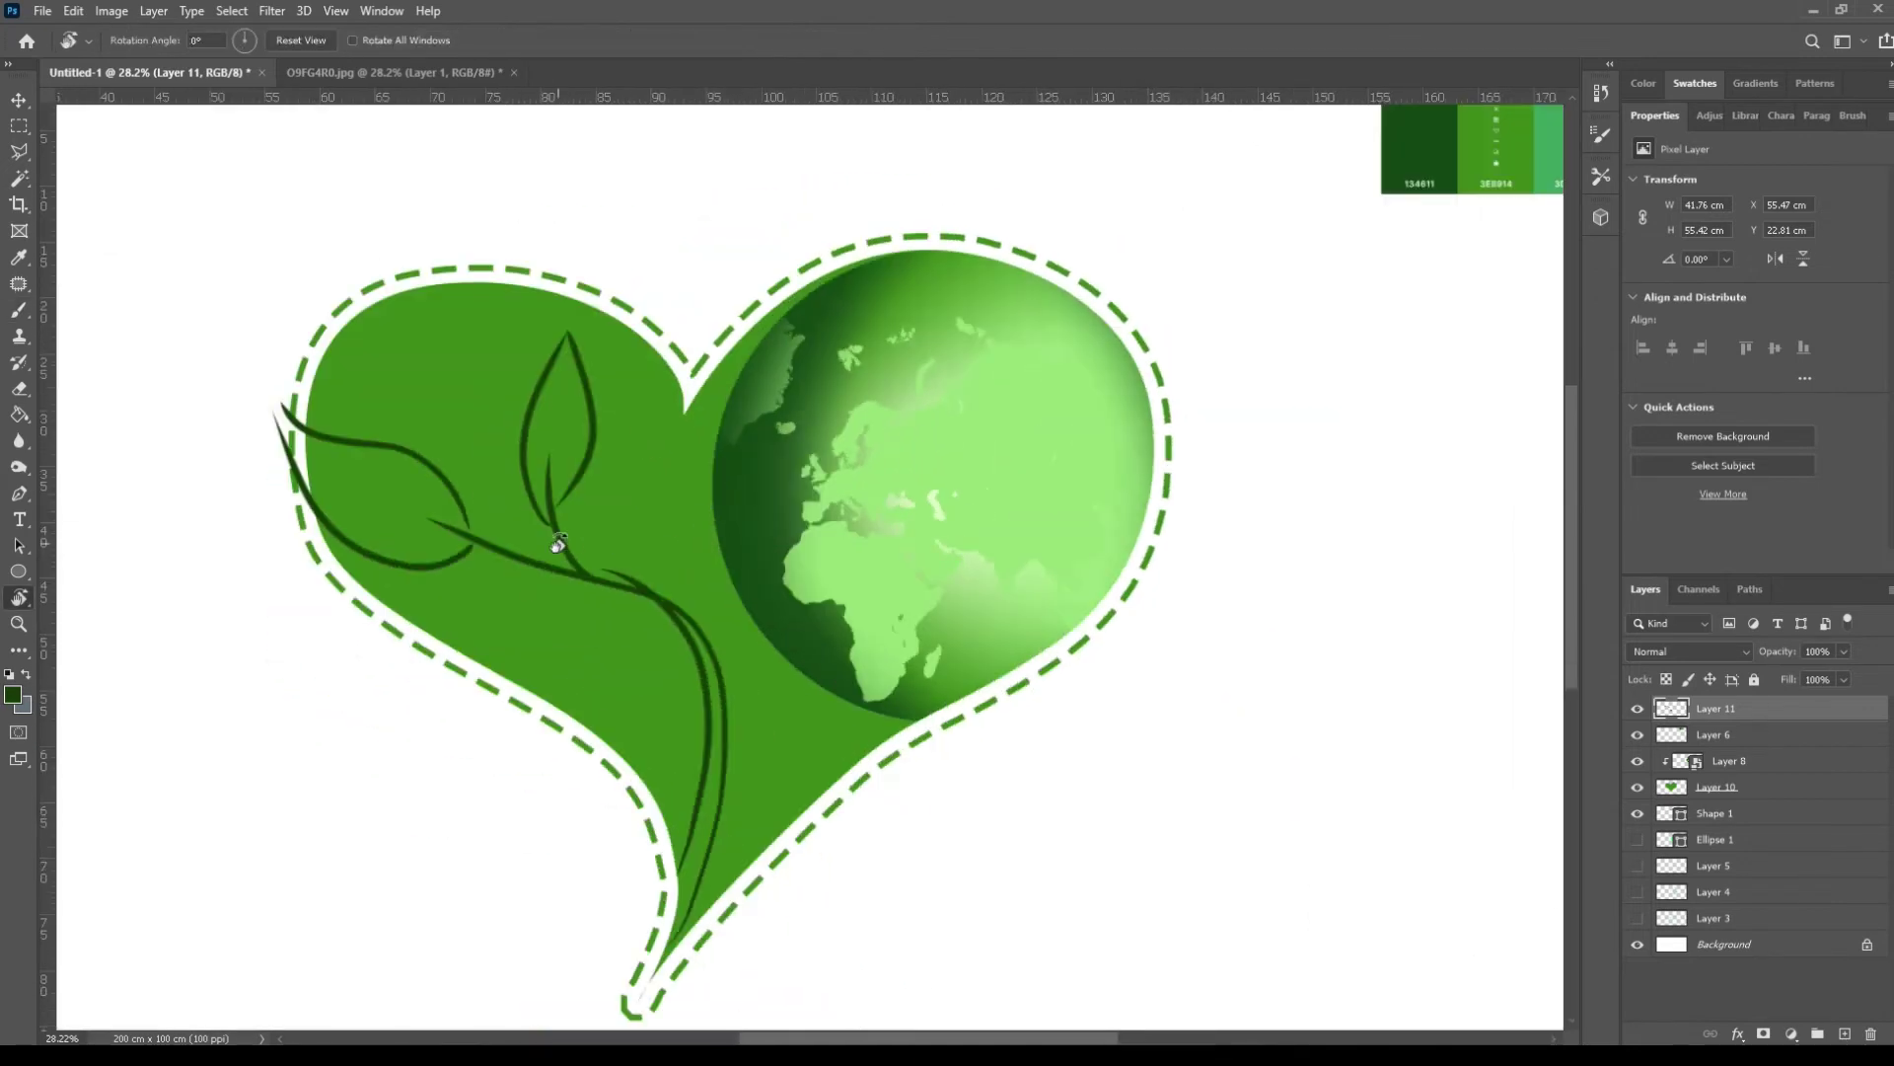
{"action": "key", "text": "Delete"}
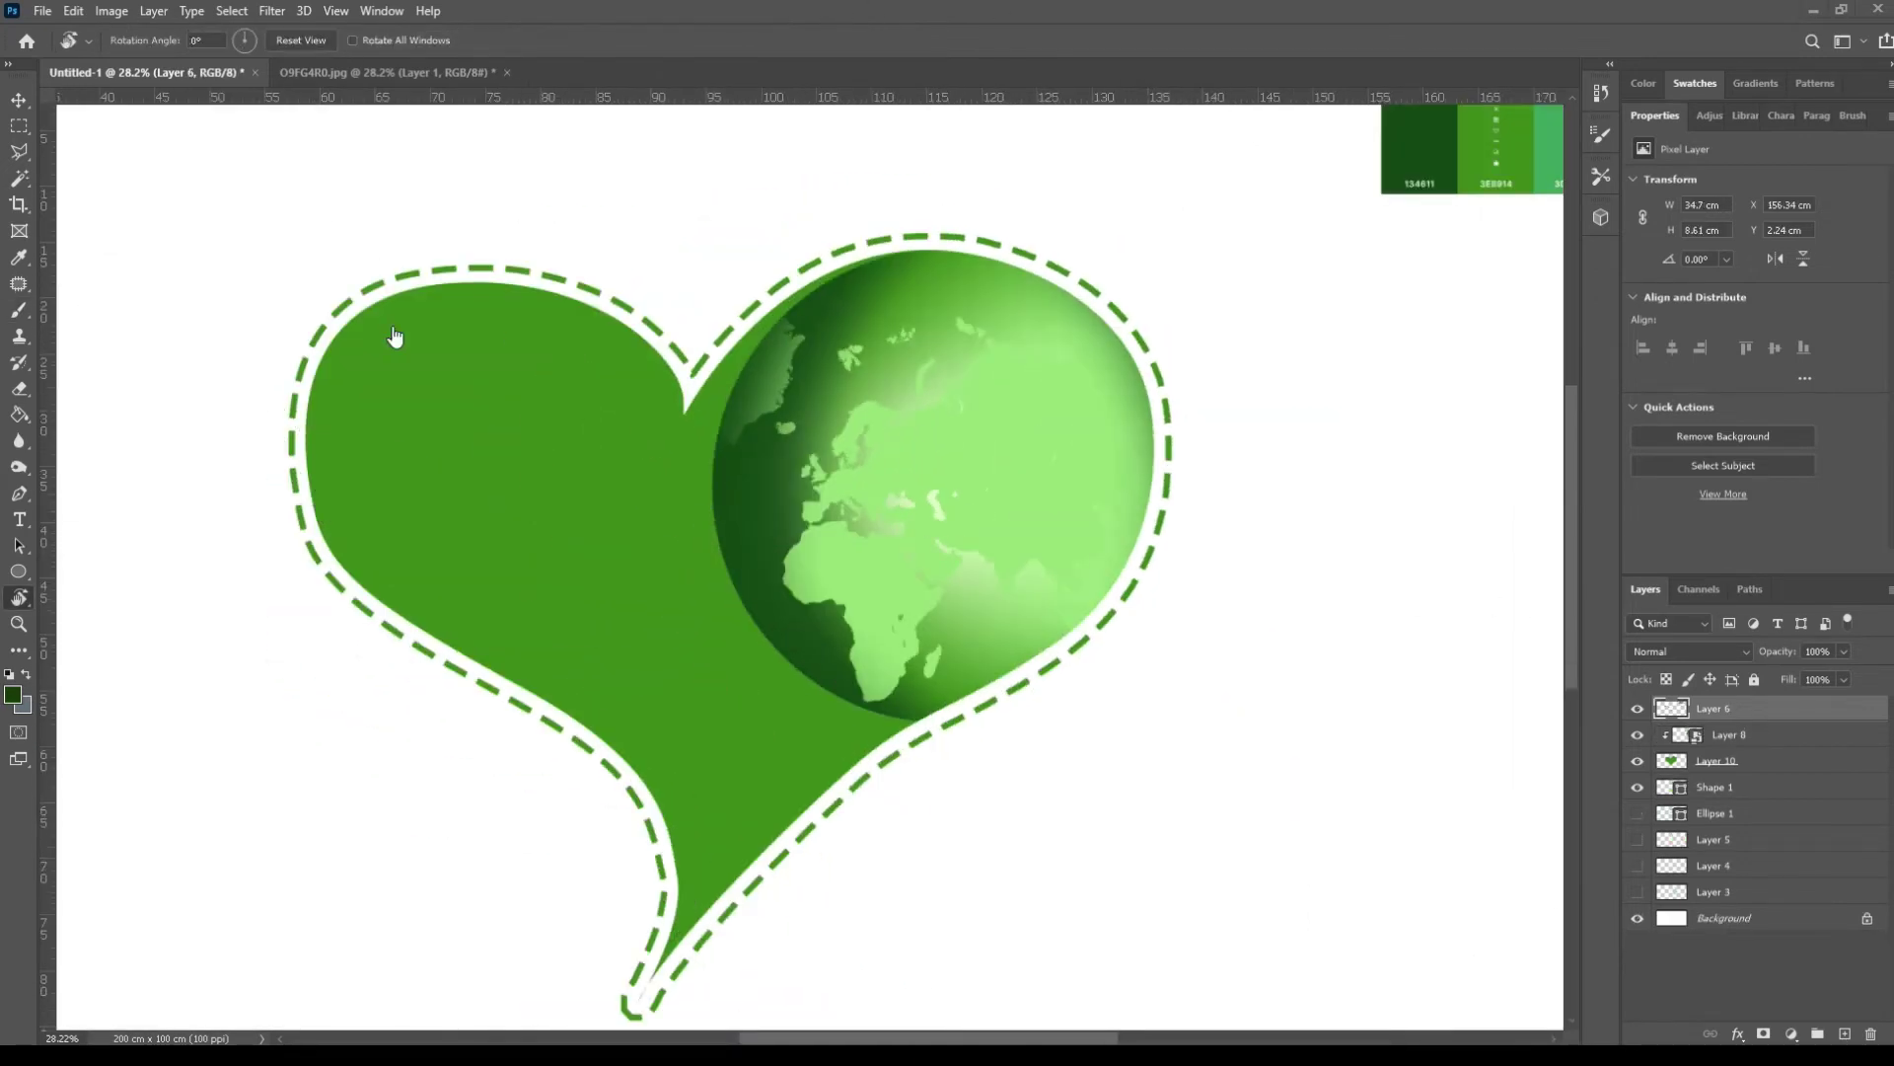
Step: Add a layer clipped to the heart beneath the globe and fill the heart shape with dark green 134611
{"action": "left_click", "coordinate": [1739, 765]}
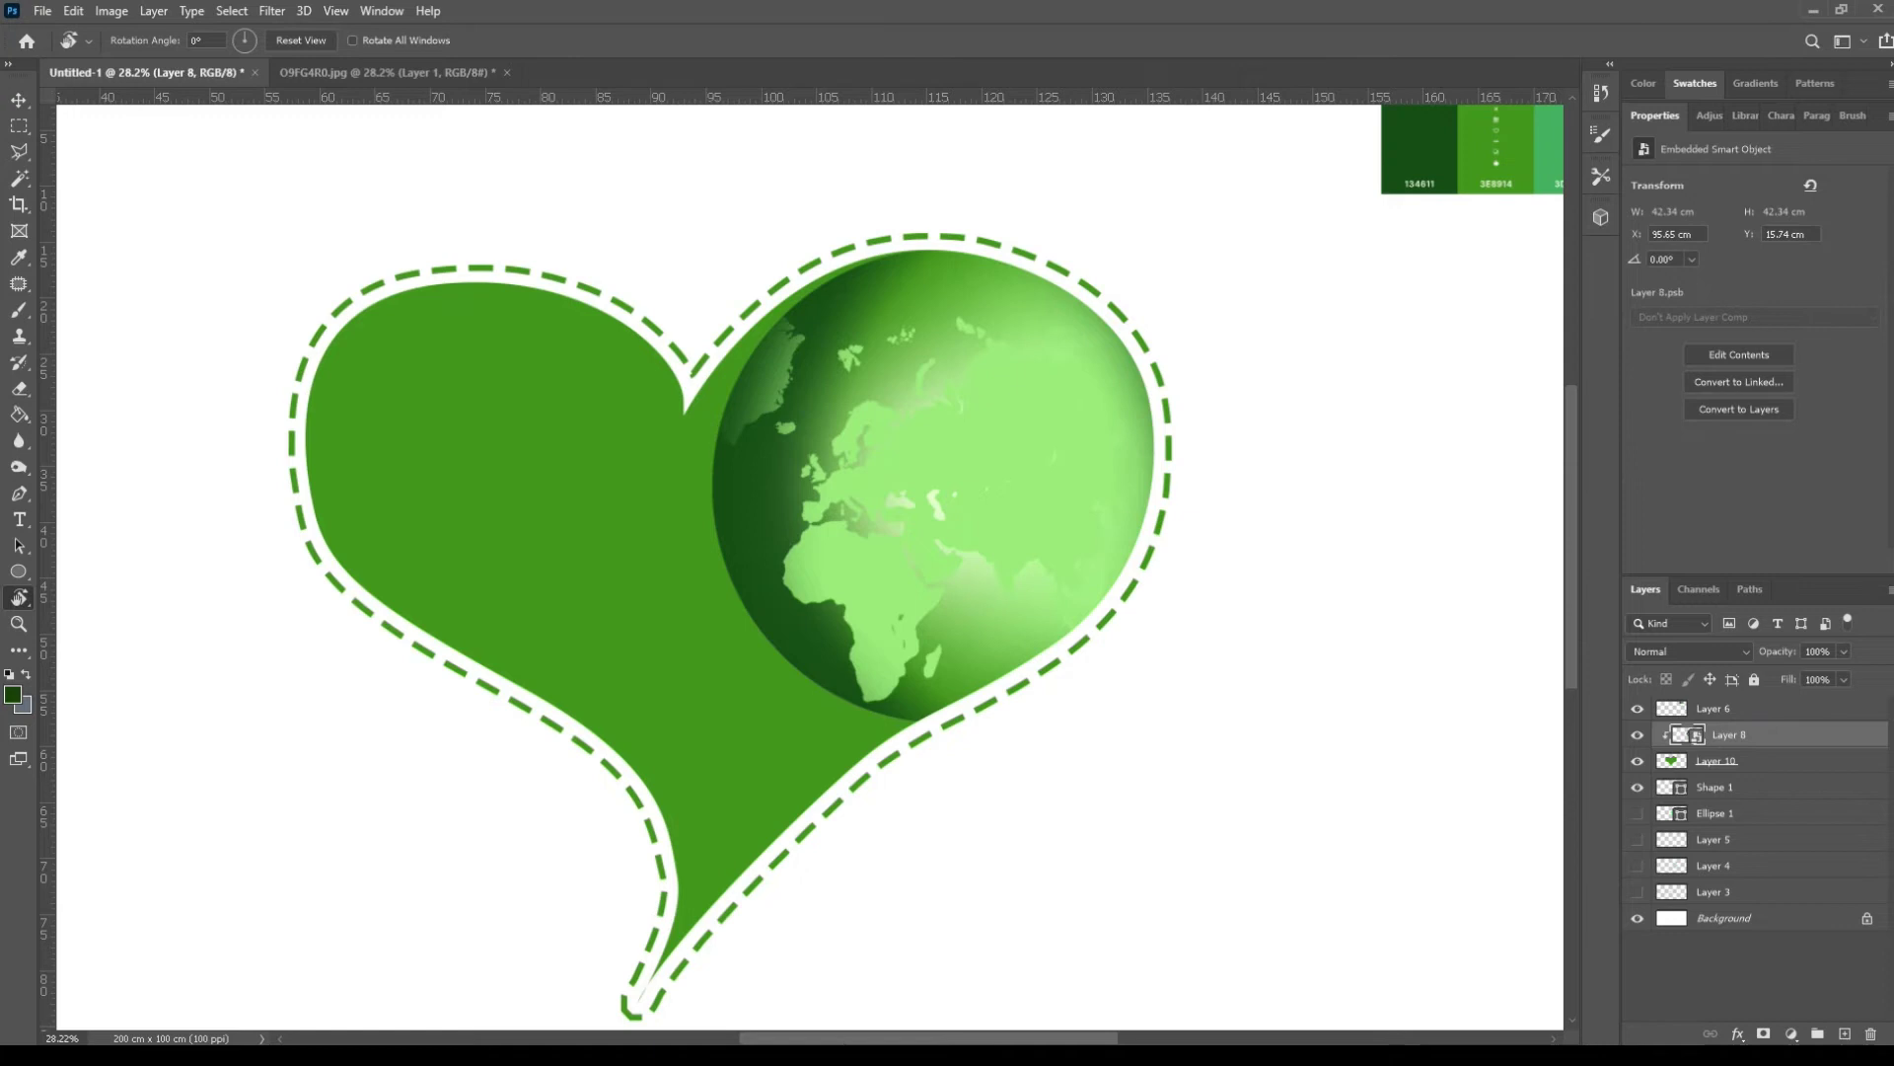
{"action": "left_click", "coordinate": [1845, 1033]}
{"action": "key", "text": "g"}
{"action": "left_click", "coordinate": [340, 773]}
{"action": "key", "text": "ctrl+d"}
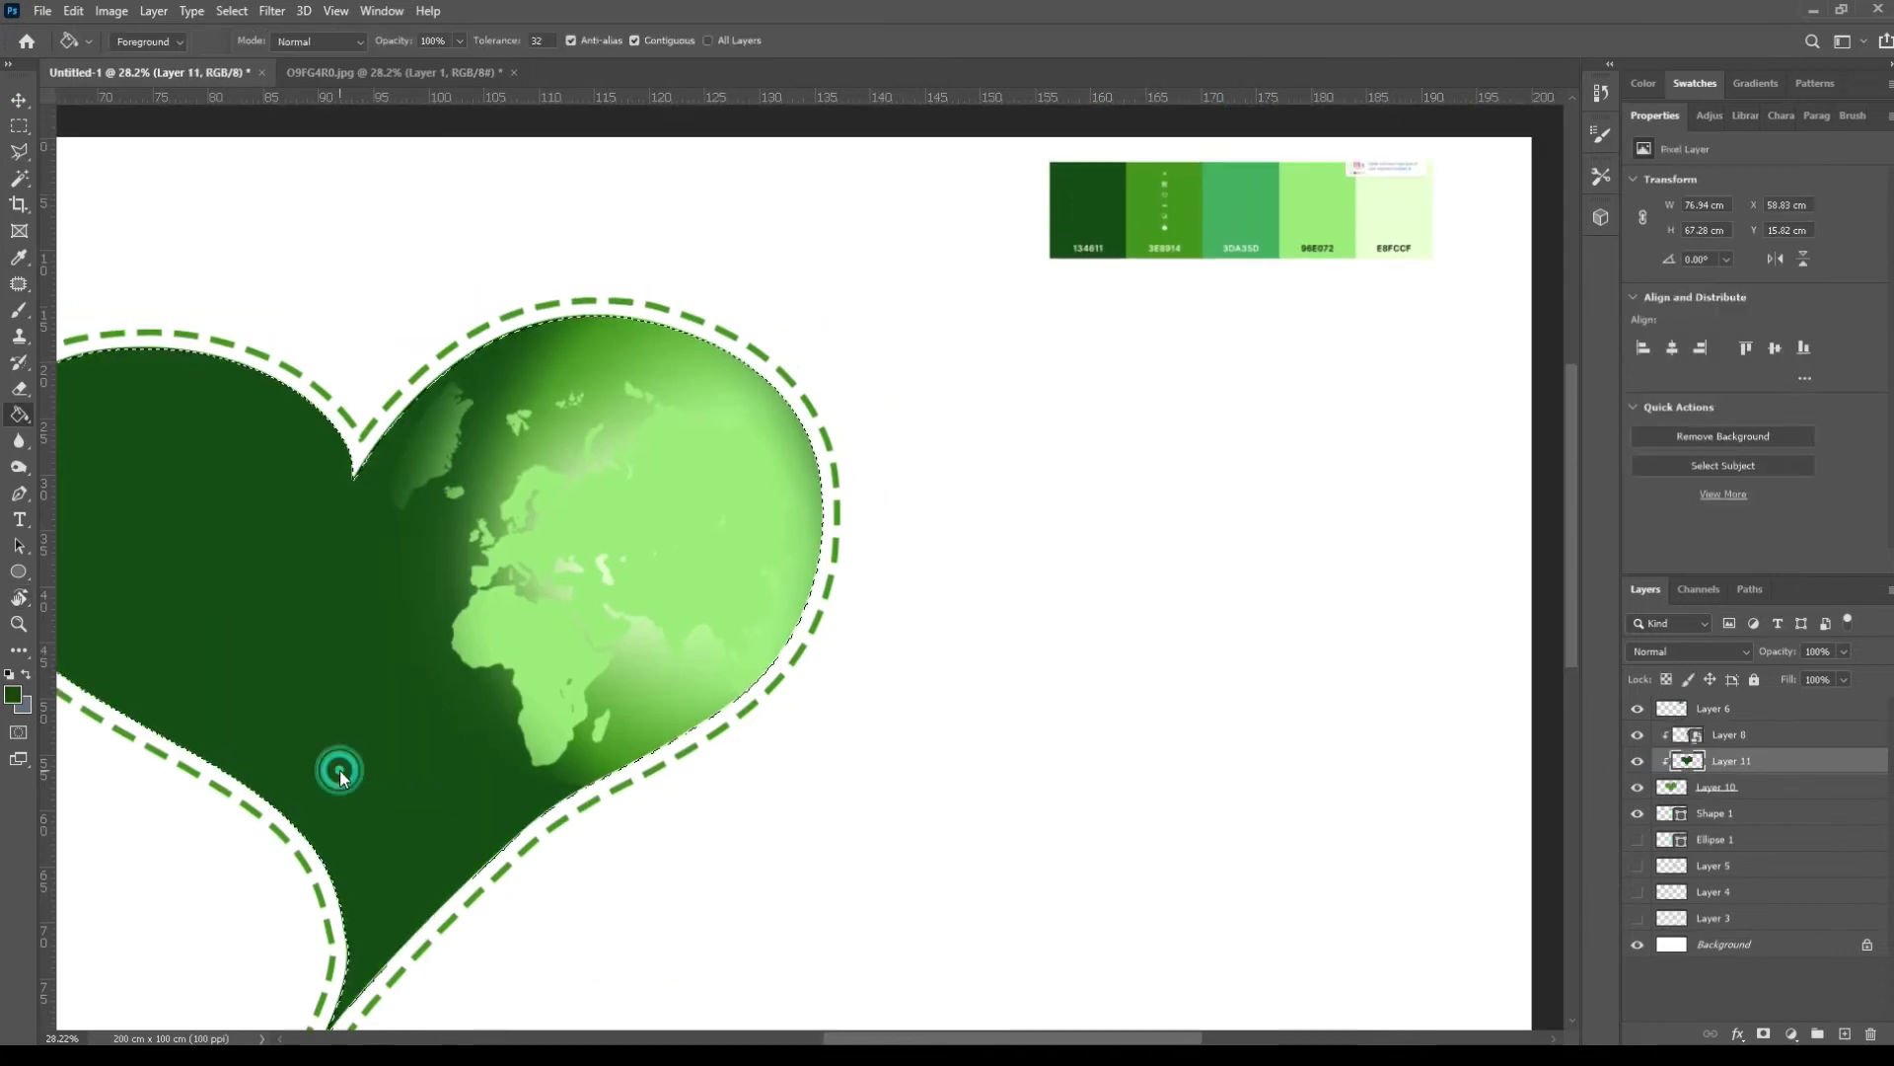
Step: Give the globe a black drop shadow with 63% opacity, 61° angle, 30 px distance, 9% spread and 76 px size
{"action": "double_click", "coordinate": [1773, 736]}
{"action": "left_click", "coordinate": [1142, 818]}
{"action": "left_click", "coordinate": [1182, 817]}
{"action": "left_click", "coordinate": [1591, 515]}
{"action": "left_click", "coordinate": [1268, 847]}
{"action": "left_click", "coordinate": [1680, 591]}
{"action": "left_click_drag", "start_coordinate": [1485, 602], "coordinate": [1480, 648]}
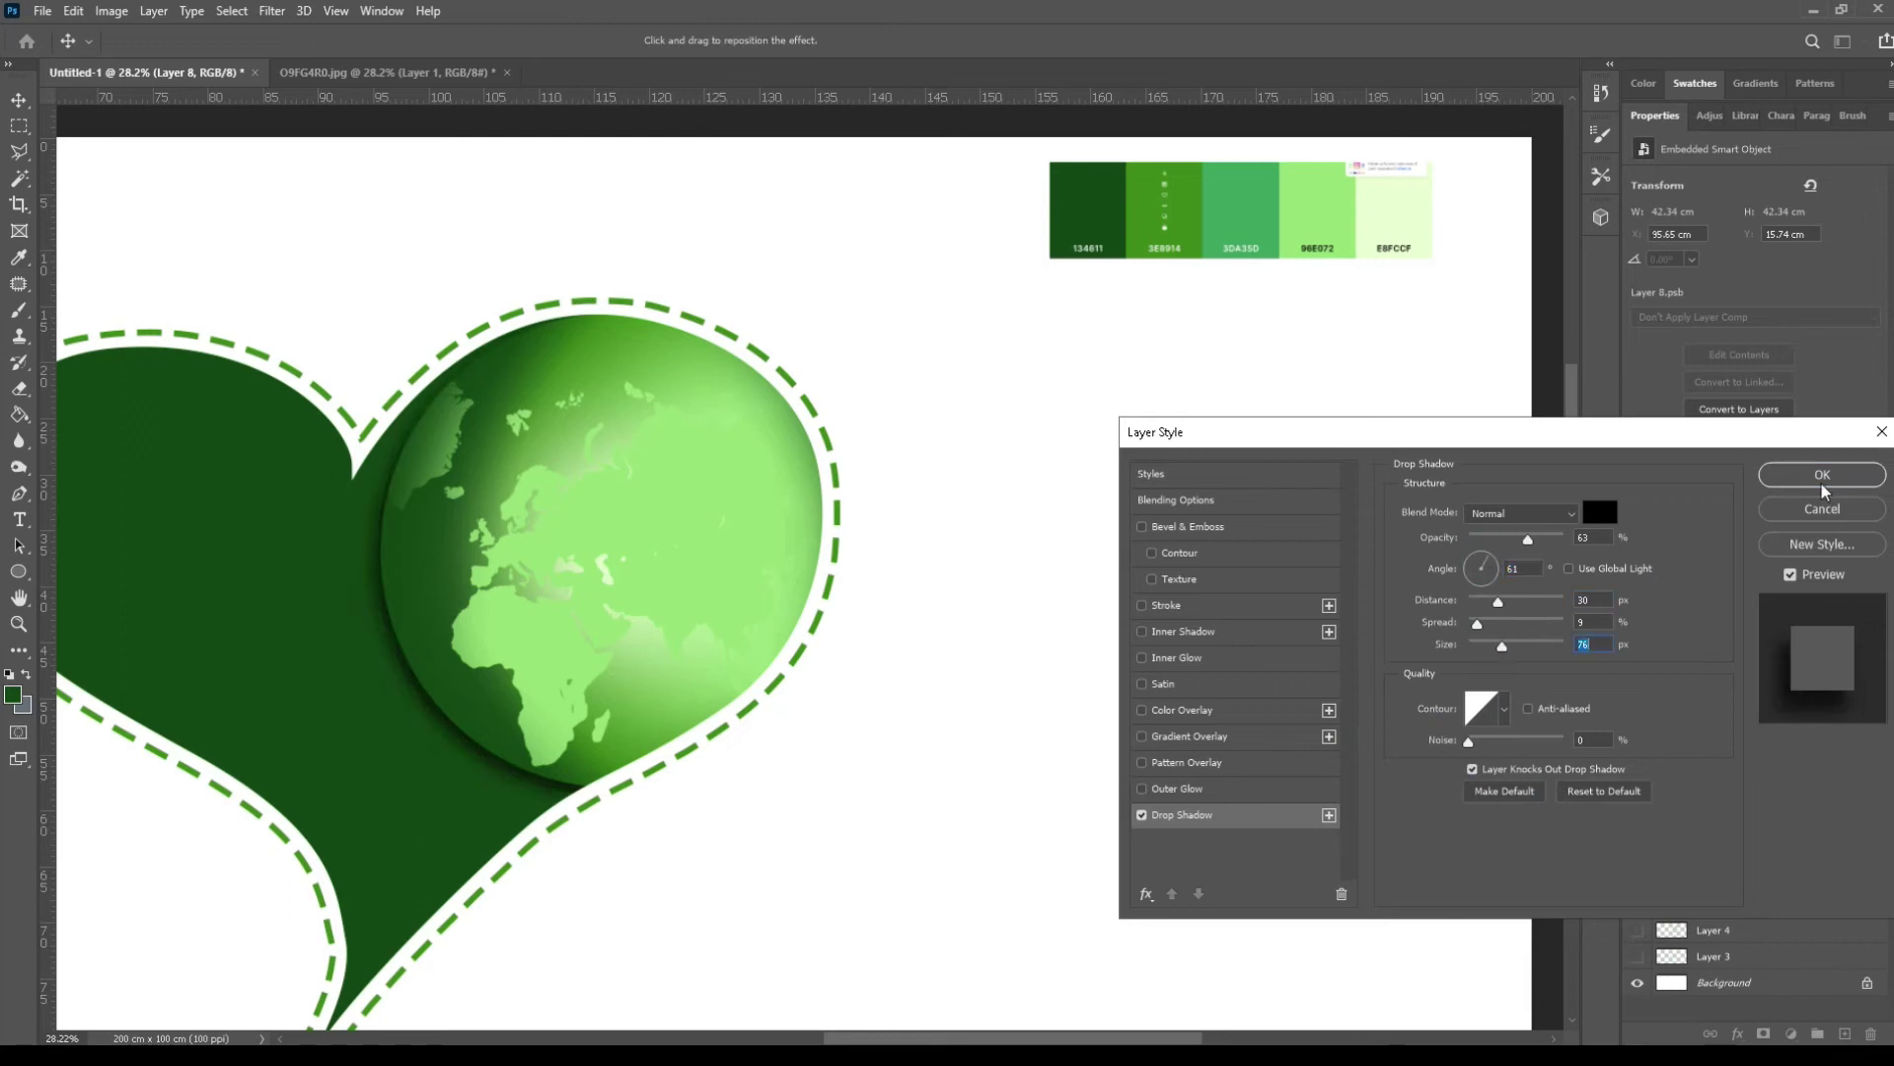
{"action": "left_click", "coordinate": [1822, 476]}
Step: Open the globe smart object's contents, hide shading Layer 8 and give the globe circle a light green color overlay
{"action": "double_click", "coordinate": [1689, 742]}
{"action": "left_click_drag", "start_coordinate": [1638, 713], "coordinate": [1640, 751]}
{"action": "left_click", "coordinate": [1805, 904]}
{"action": "double_click", "coordinate": [1804, 903]}
{"action": "left_click", "coordinate": [1182, 710]}
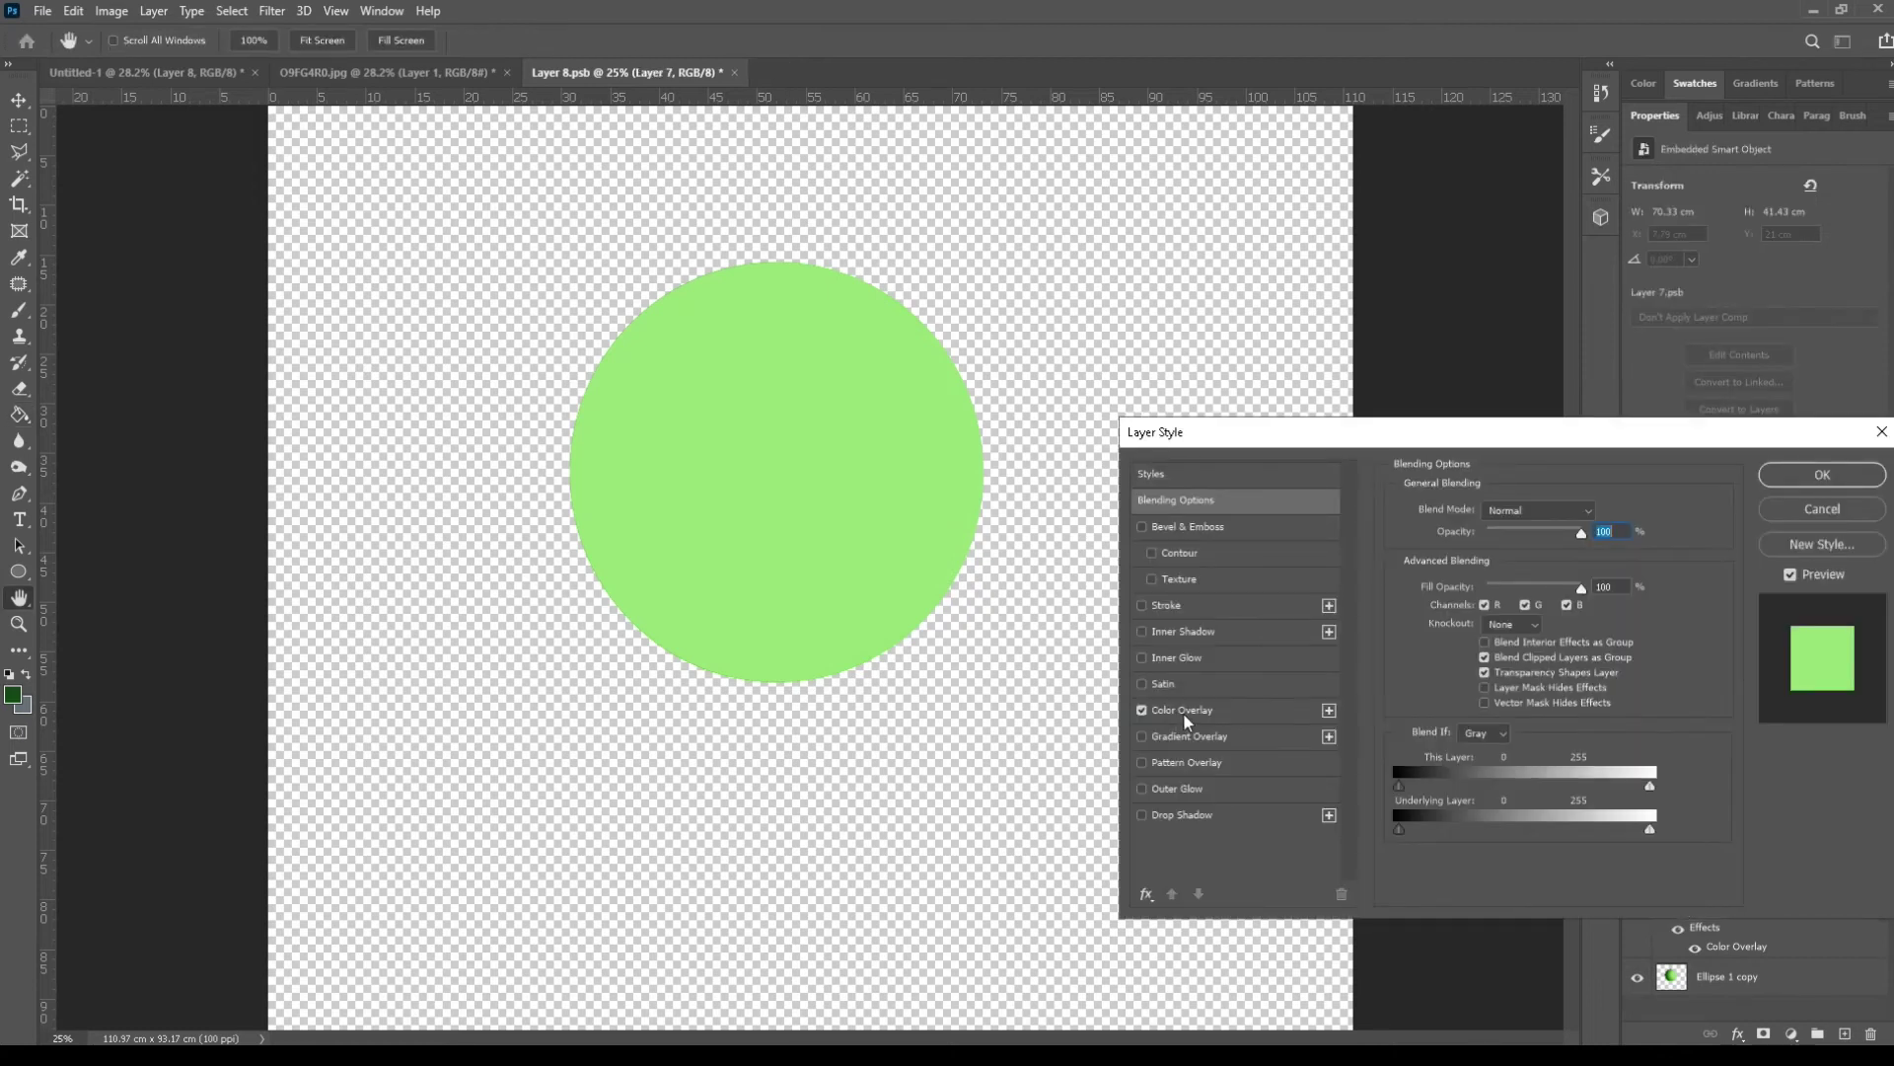
{"action": "left_click", "coordinate": [1602, 507]}
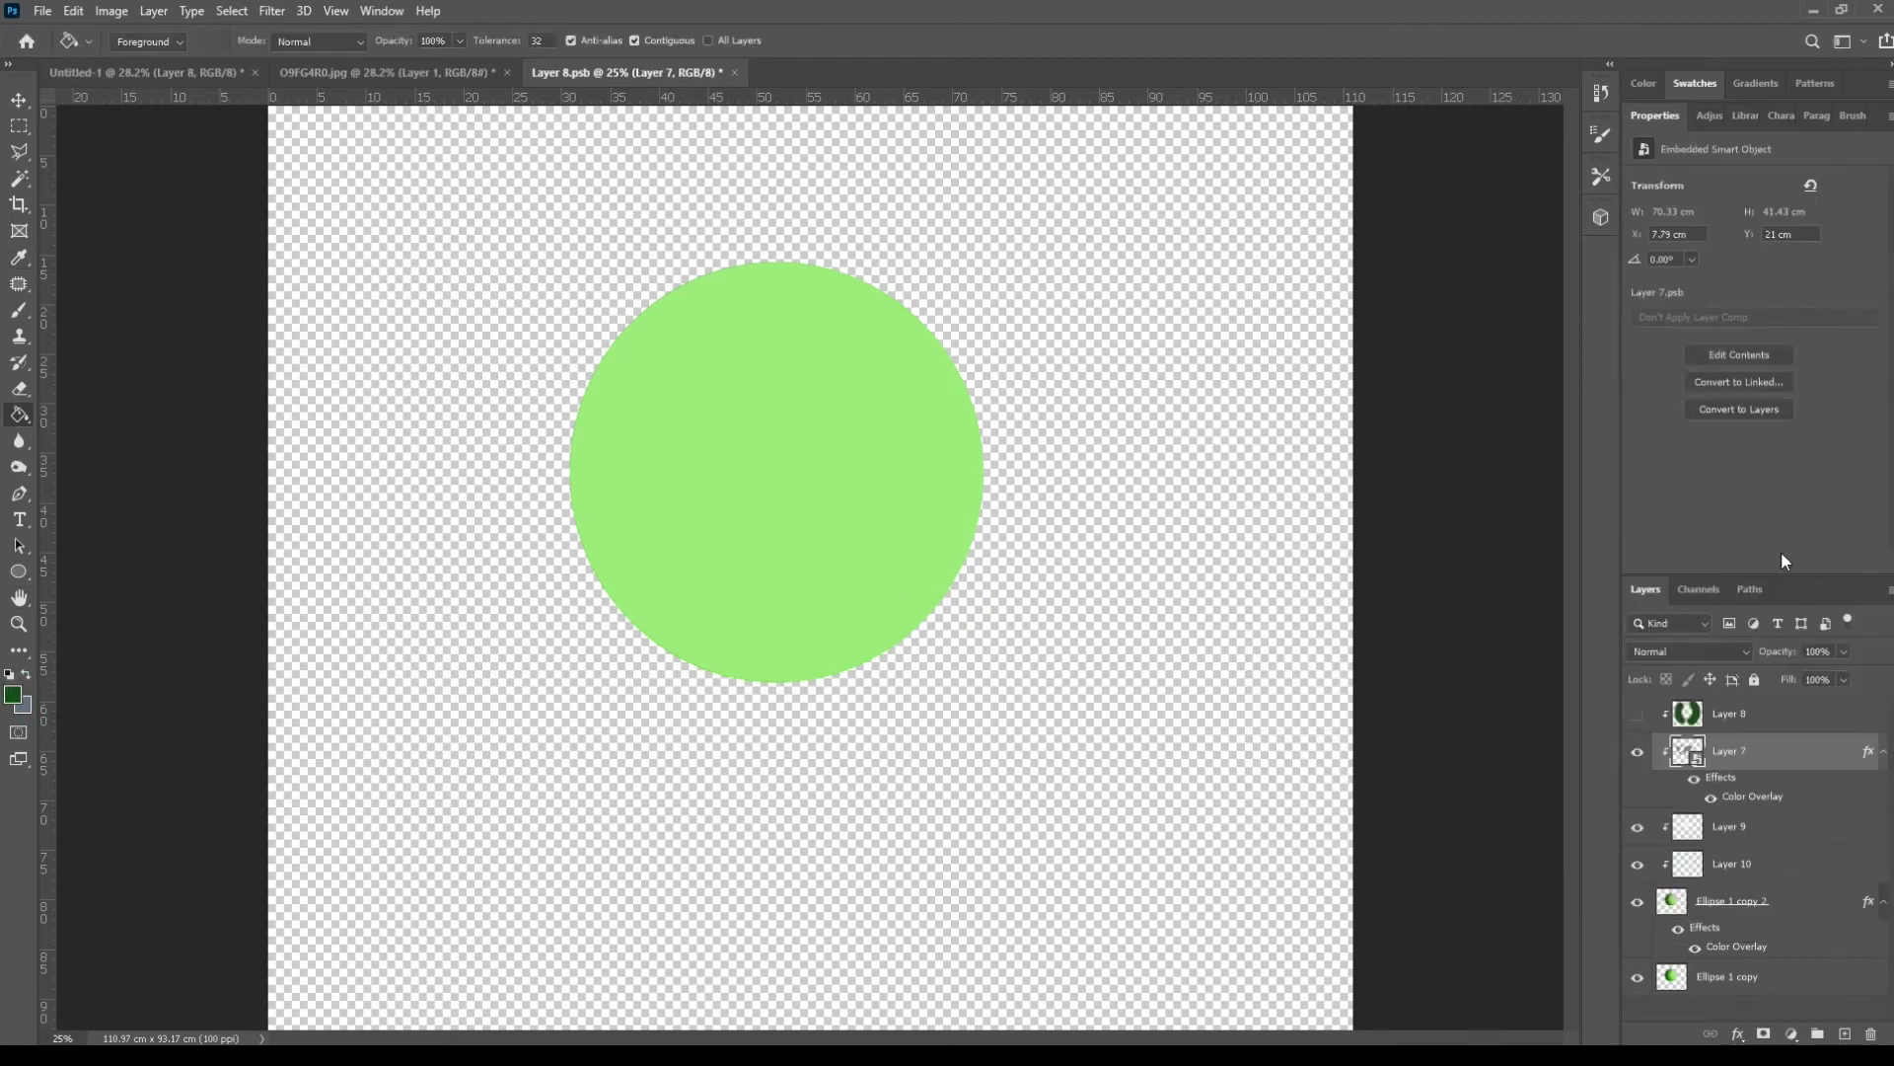
Step: Hide Layer 9 inside the globe contents and set the continents' color overlay to light green
{"action": "left_click_drag", "start_coordinate": [1639, 828], "coordinate": [1639, 865]}
{"action": "double_click", "coordinate": [1804, 752]}
{"action": "left_click", "coordinate": [1182, 710]}
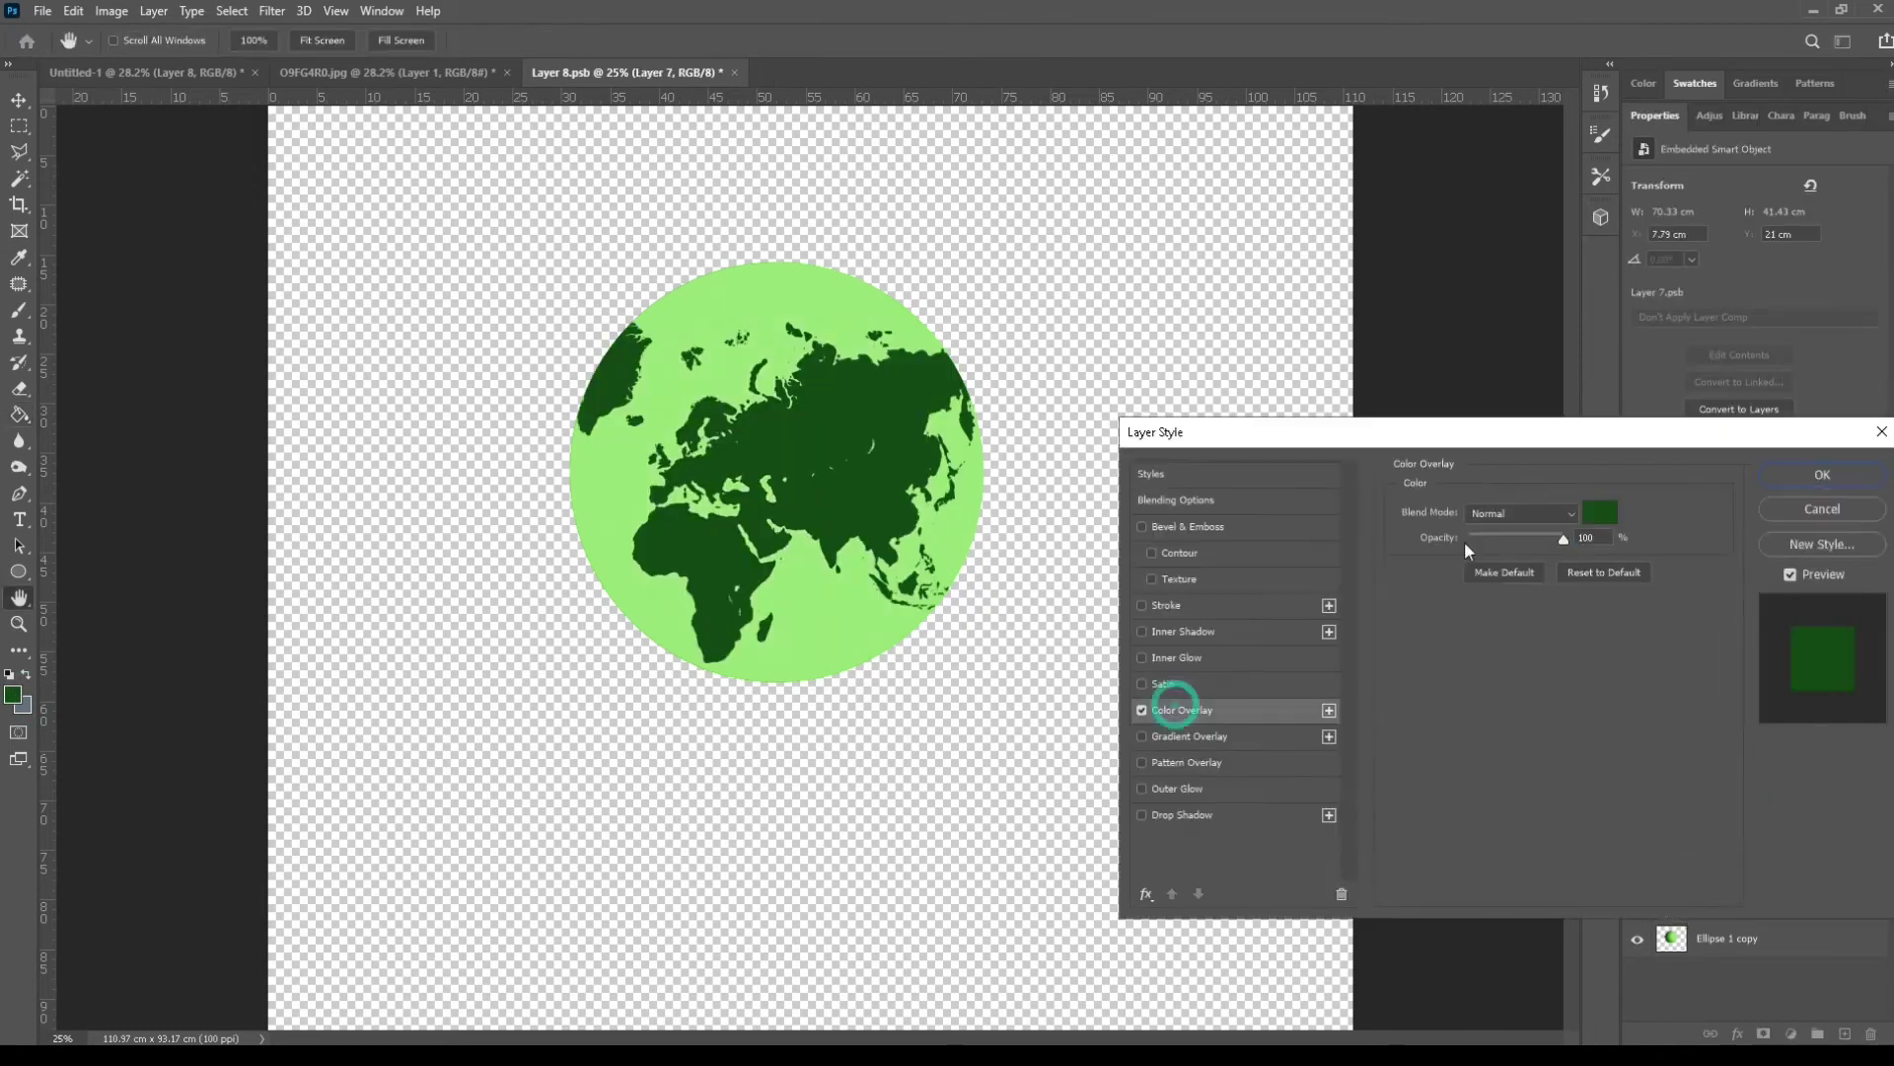
{"action": "left_click", "coordinate": [1601, 511]}
{"action": "left_click", "coordinate": [1715, 594]}
{"action": "left_click", "coordinate": [1601, 511]}
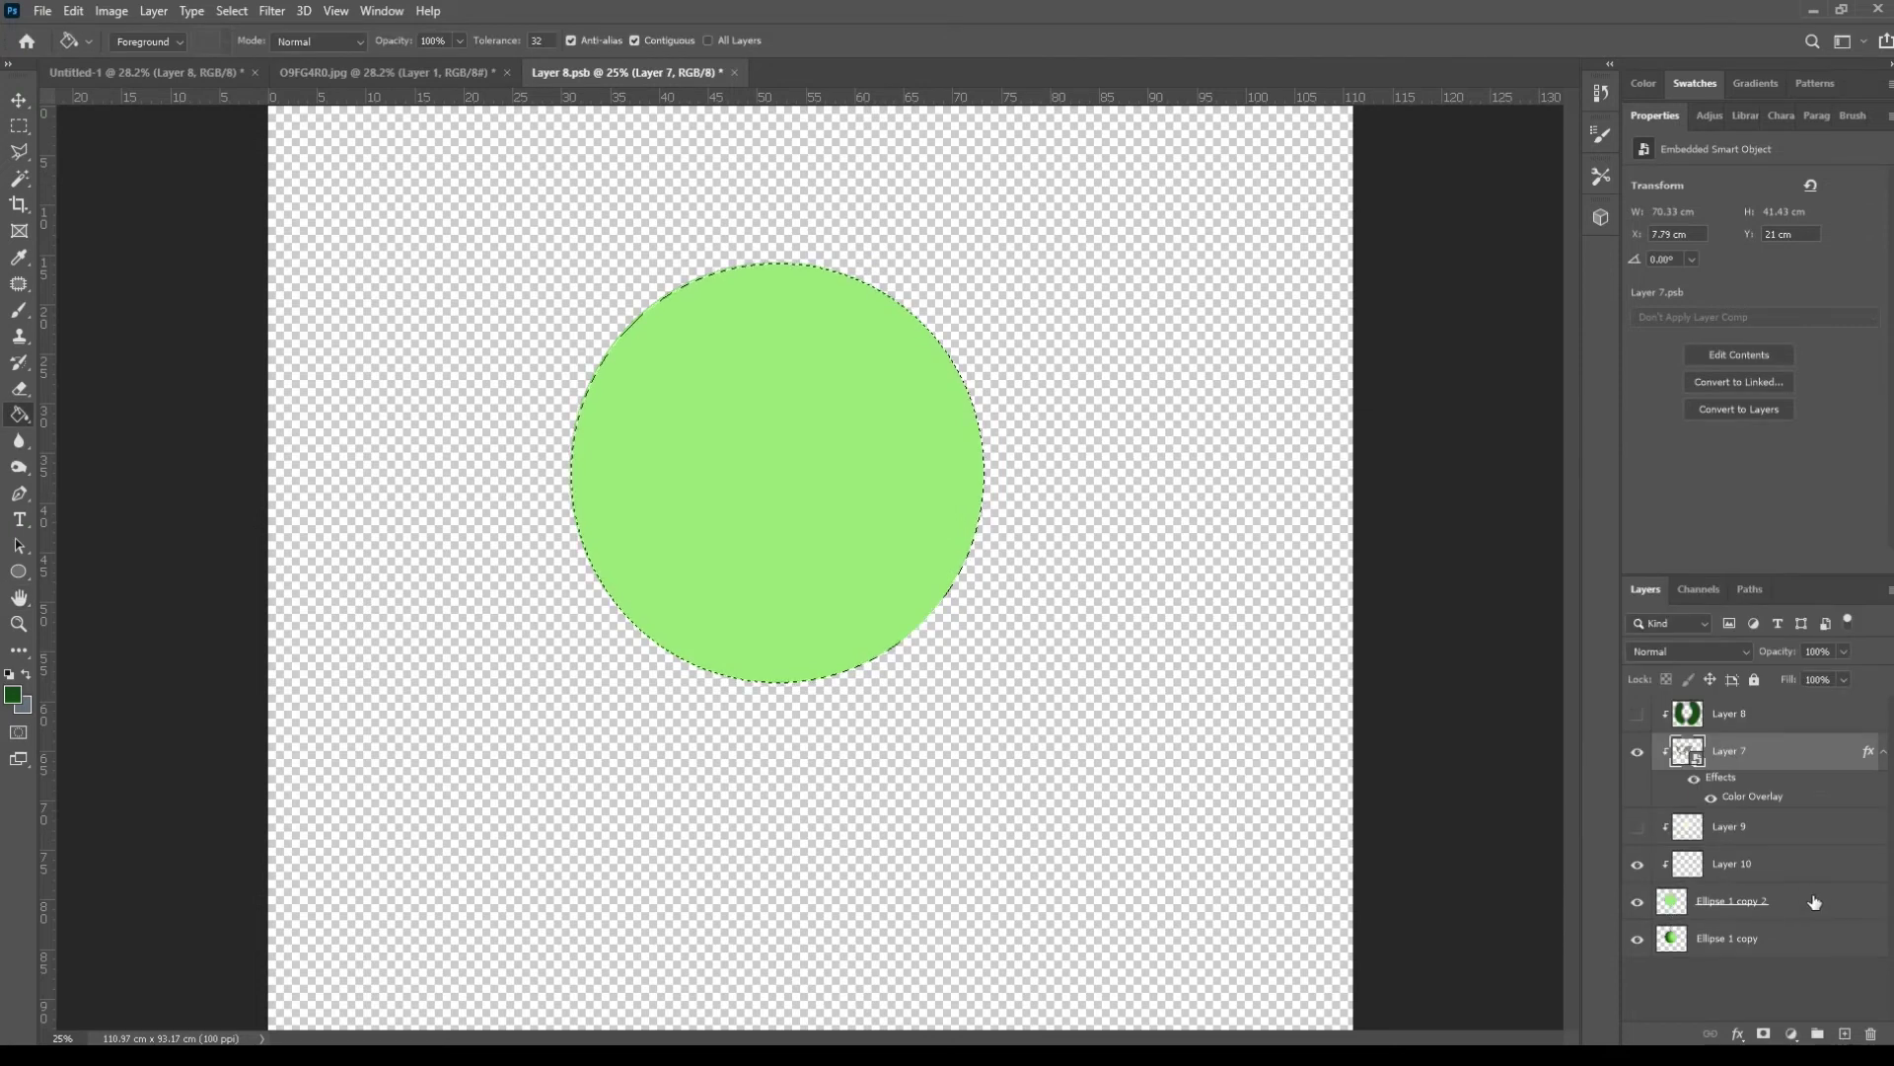
Step: Fill a new clipped layer above the globe circle with dark green, save the globe contents and close O9FG4R0.jpg
{"action": "left_click", "coordinate": [1813, 895]}
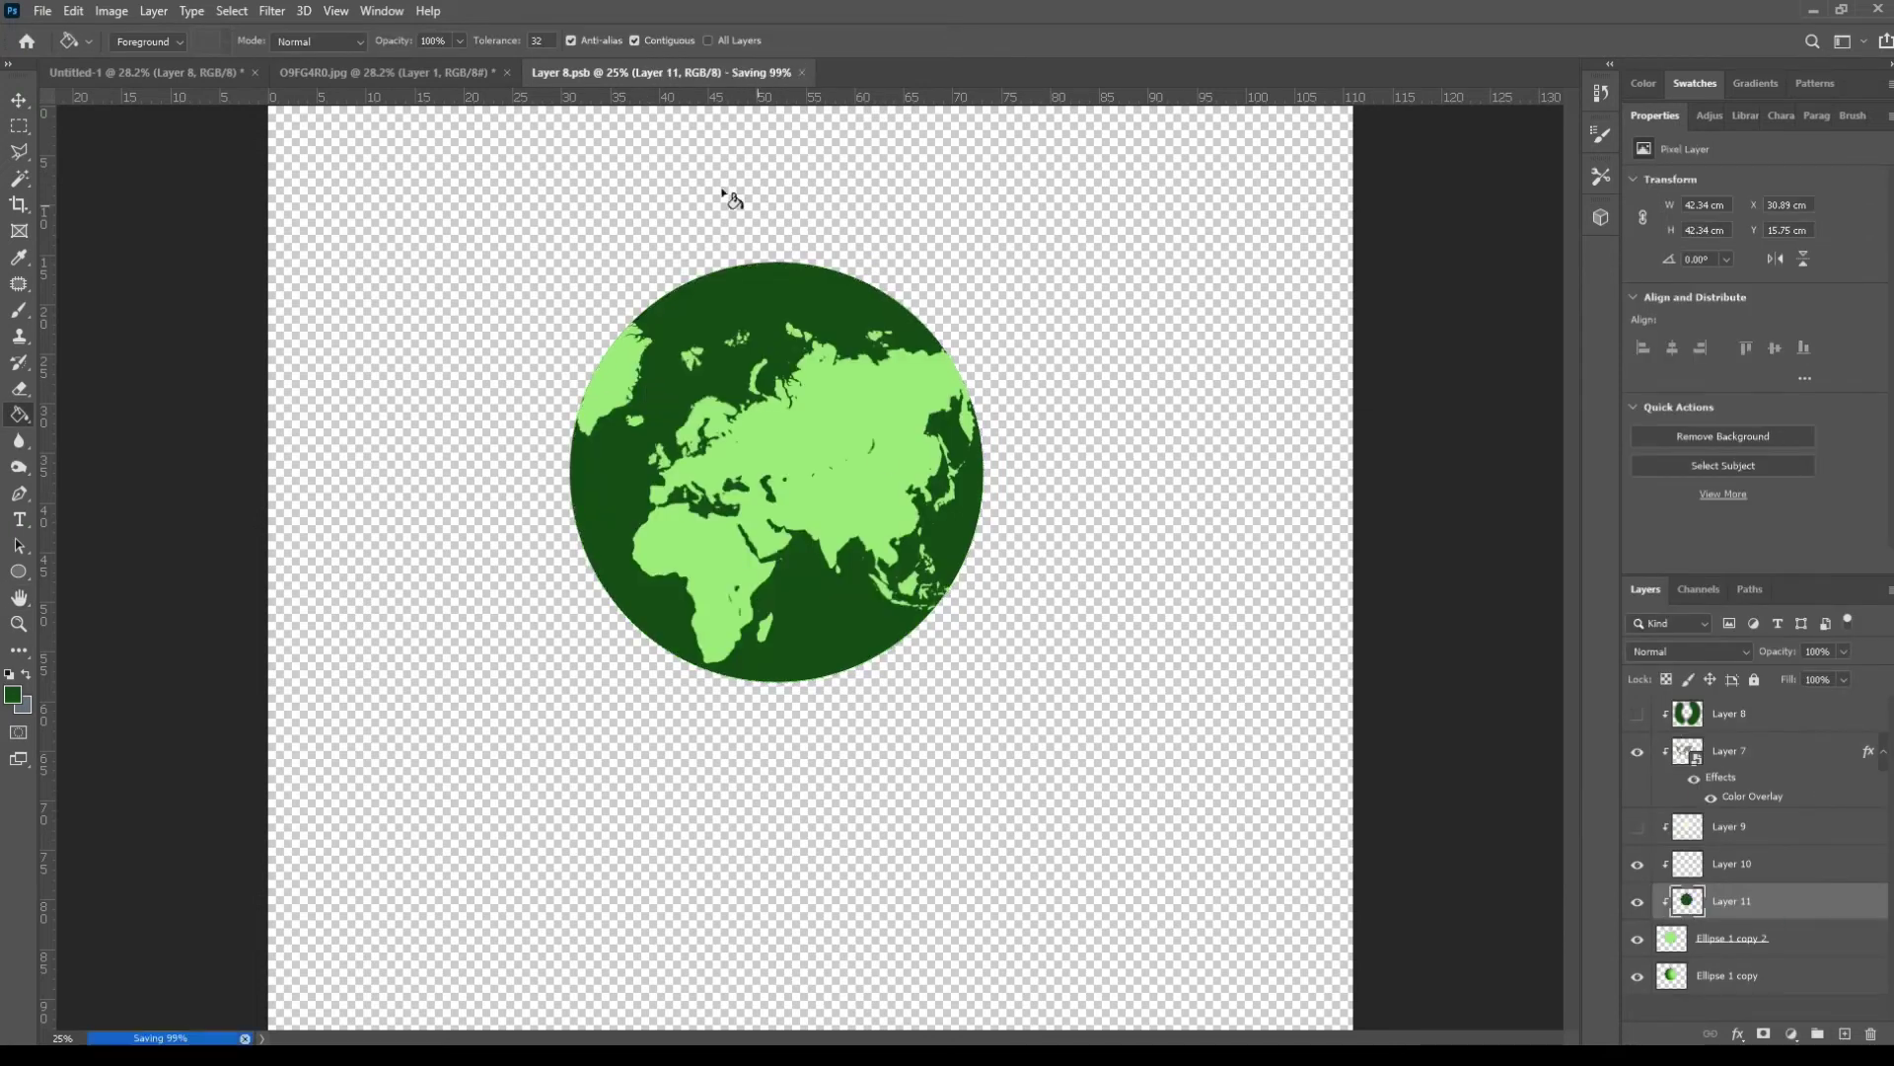
{"action": "left_click", "coordinate": [512, 79]}
{"action": "left_click", "coordinate": [506, 73]}
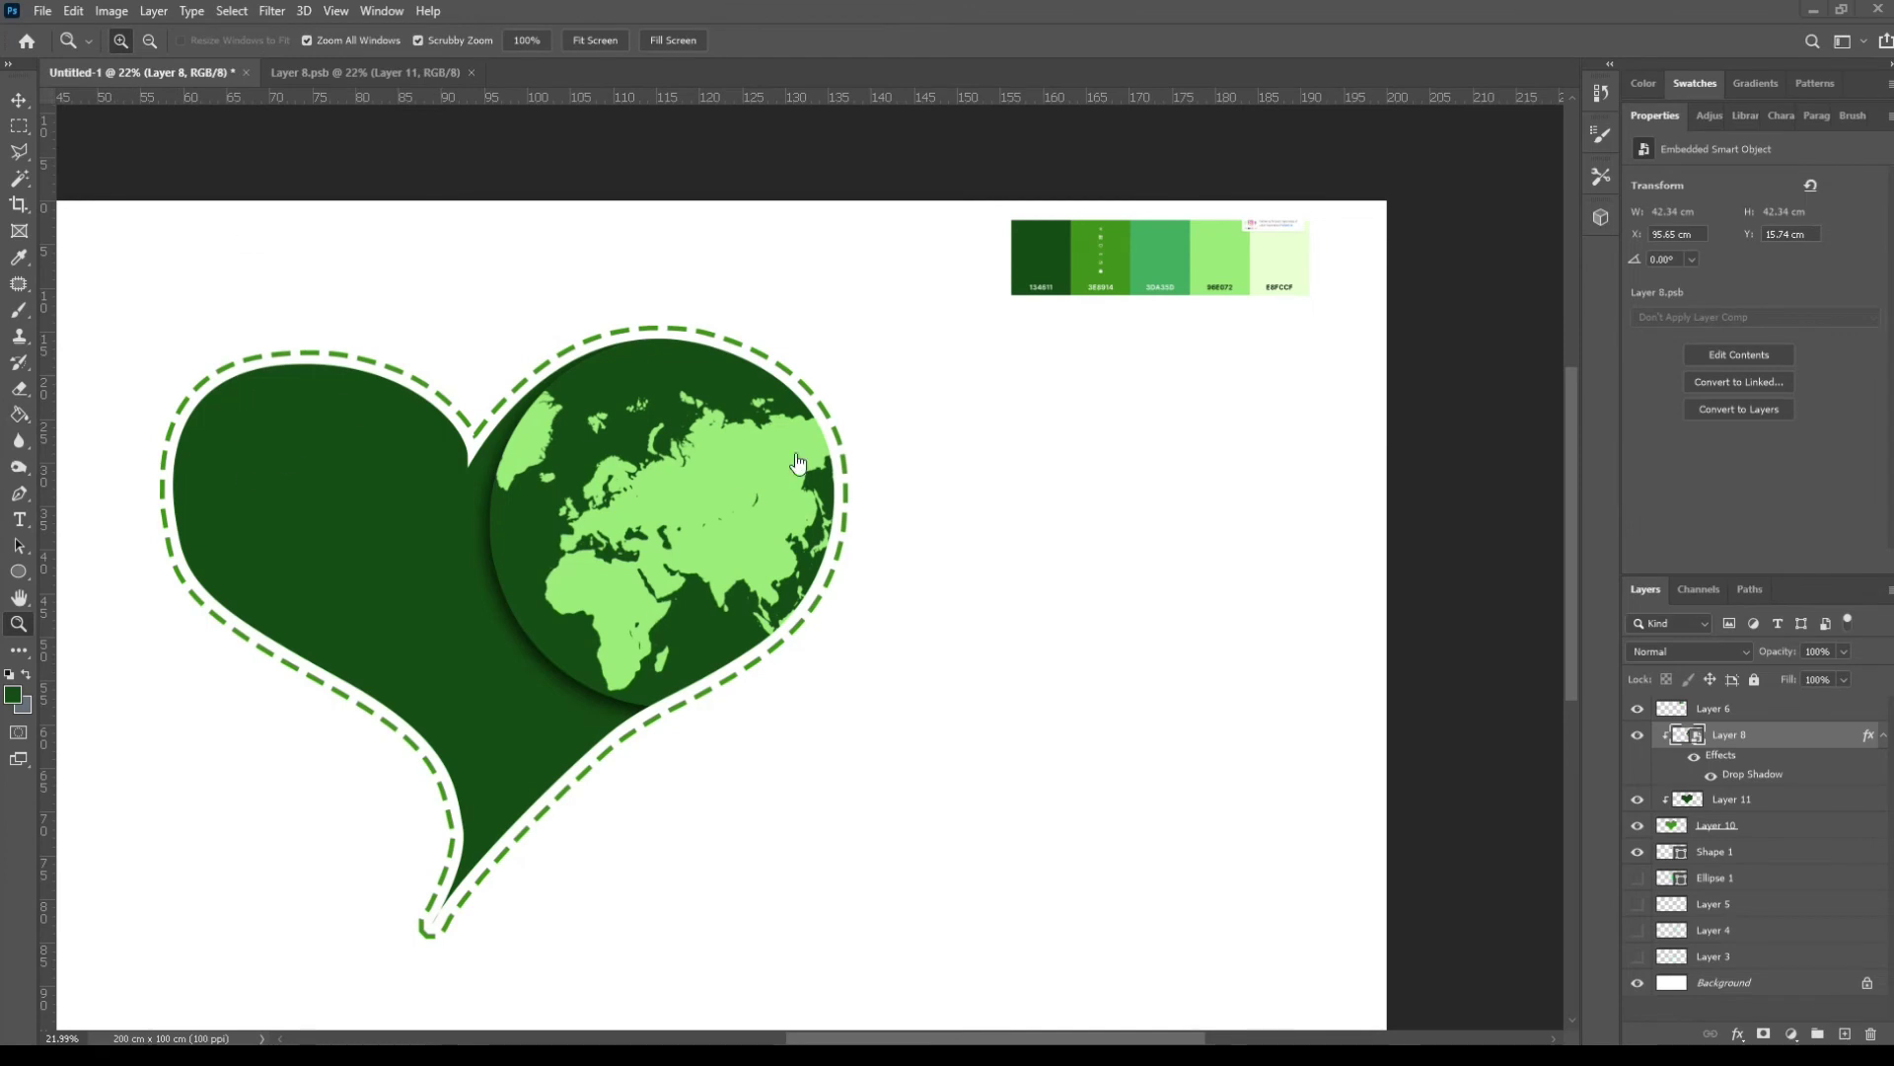
{"action": "left_click", "coordinate": [658, 1055]}
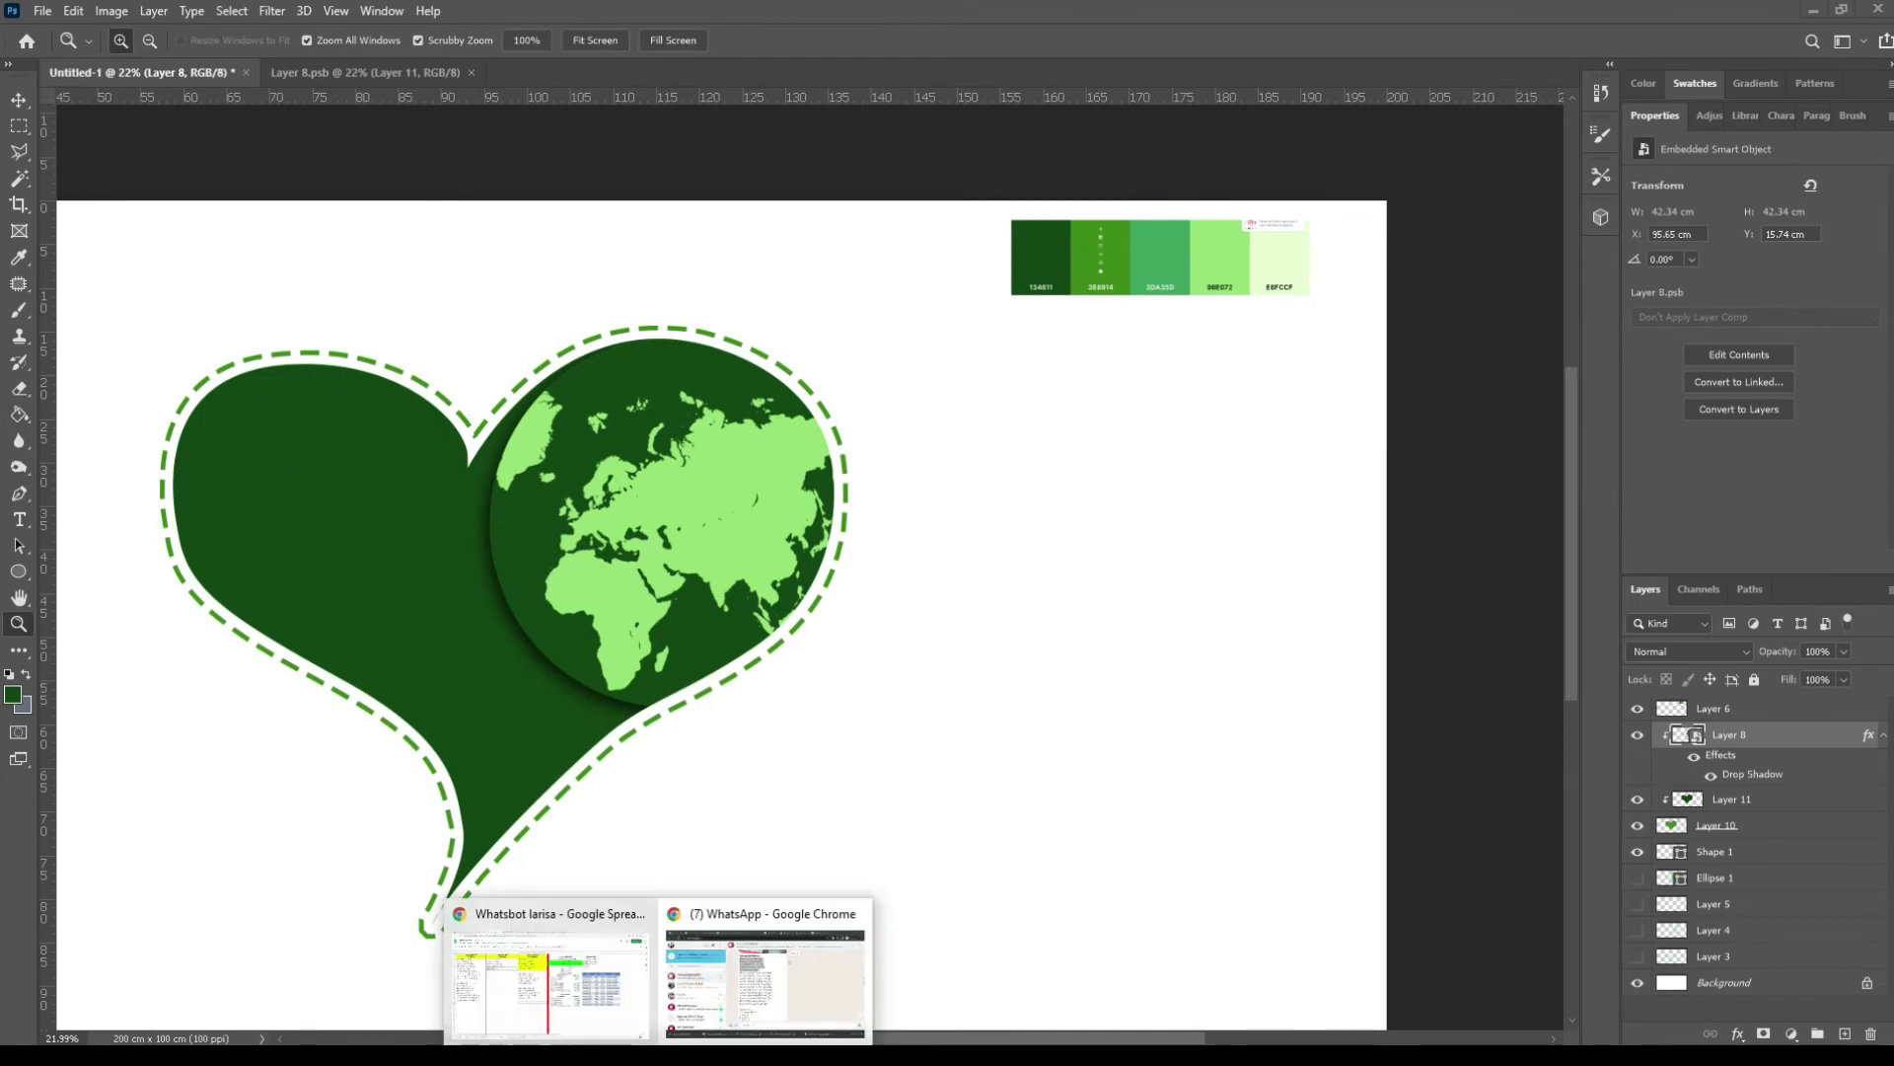
Step: Add the text WORLD in a box beside the heart, set in Bauhaus 93 at 86 mm
{"action": "key", "text": "t"}
{"action": "left_click_drag", "start_coordinate": [894, 435], "coordinate": [1261, 584]}
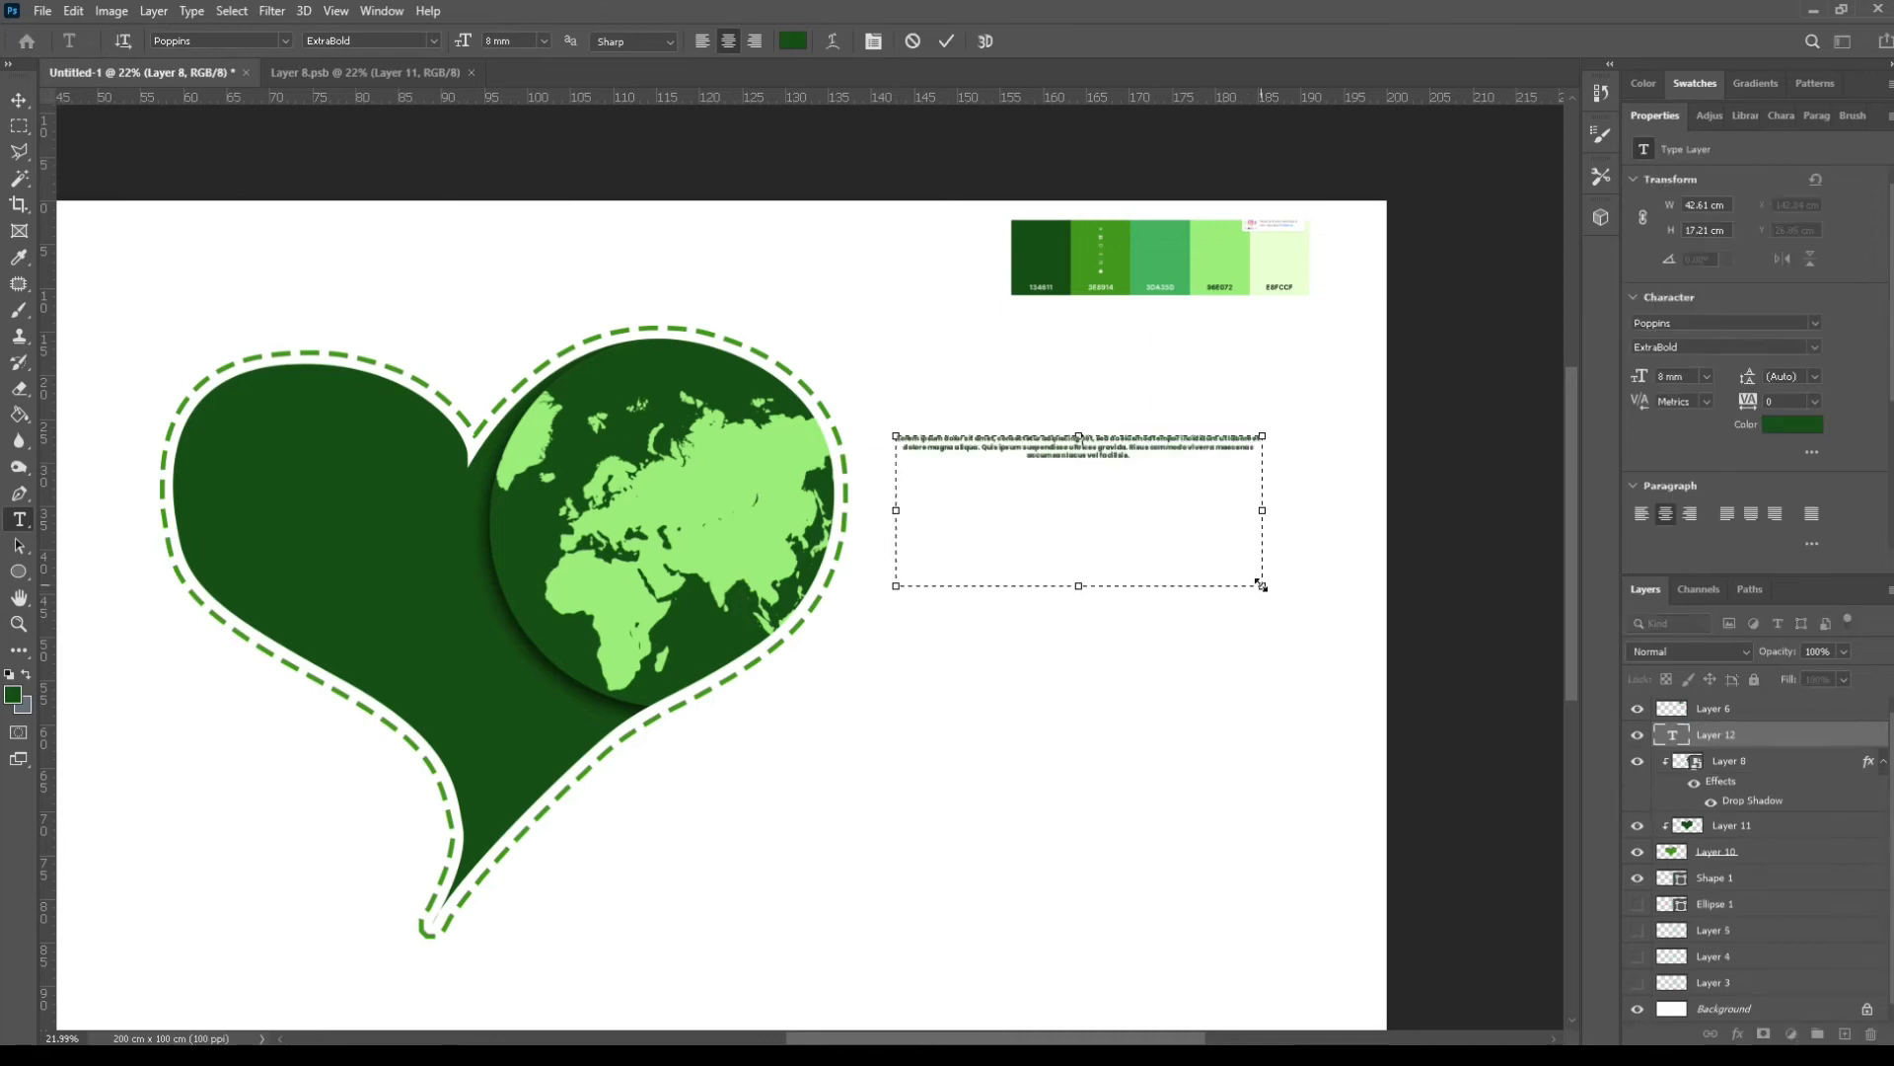
{"action": "left_click_drag", "start_coordinate": [461, 43], "coordinate": [538, 43]}
{"action": "left_click", "coordinate": [285, 40]}
{"action": "left_click", "coordinate": [298, 163]}
{"action": "left_click_drag", "start_coordinate": [1262, 586], "coordinate": [1178, 516]}
{"action": "left_click", "coordinate": [946, 40]}
Step: Recolor the WORLD text with the palette's 3DA35D green and place it in the heart's left lobe
{"action": "double_click", "coordinate": [1672, 735]}
{"action": "left_click", "coordinate": [793, 42]}
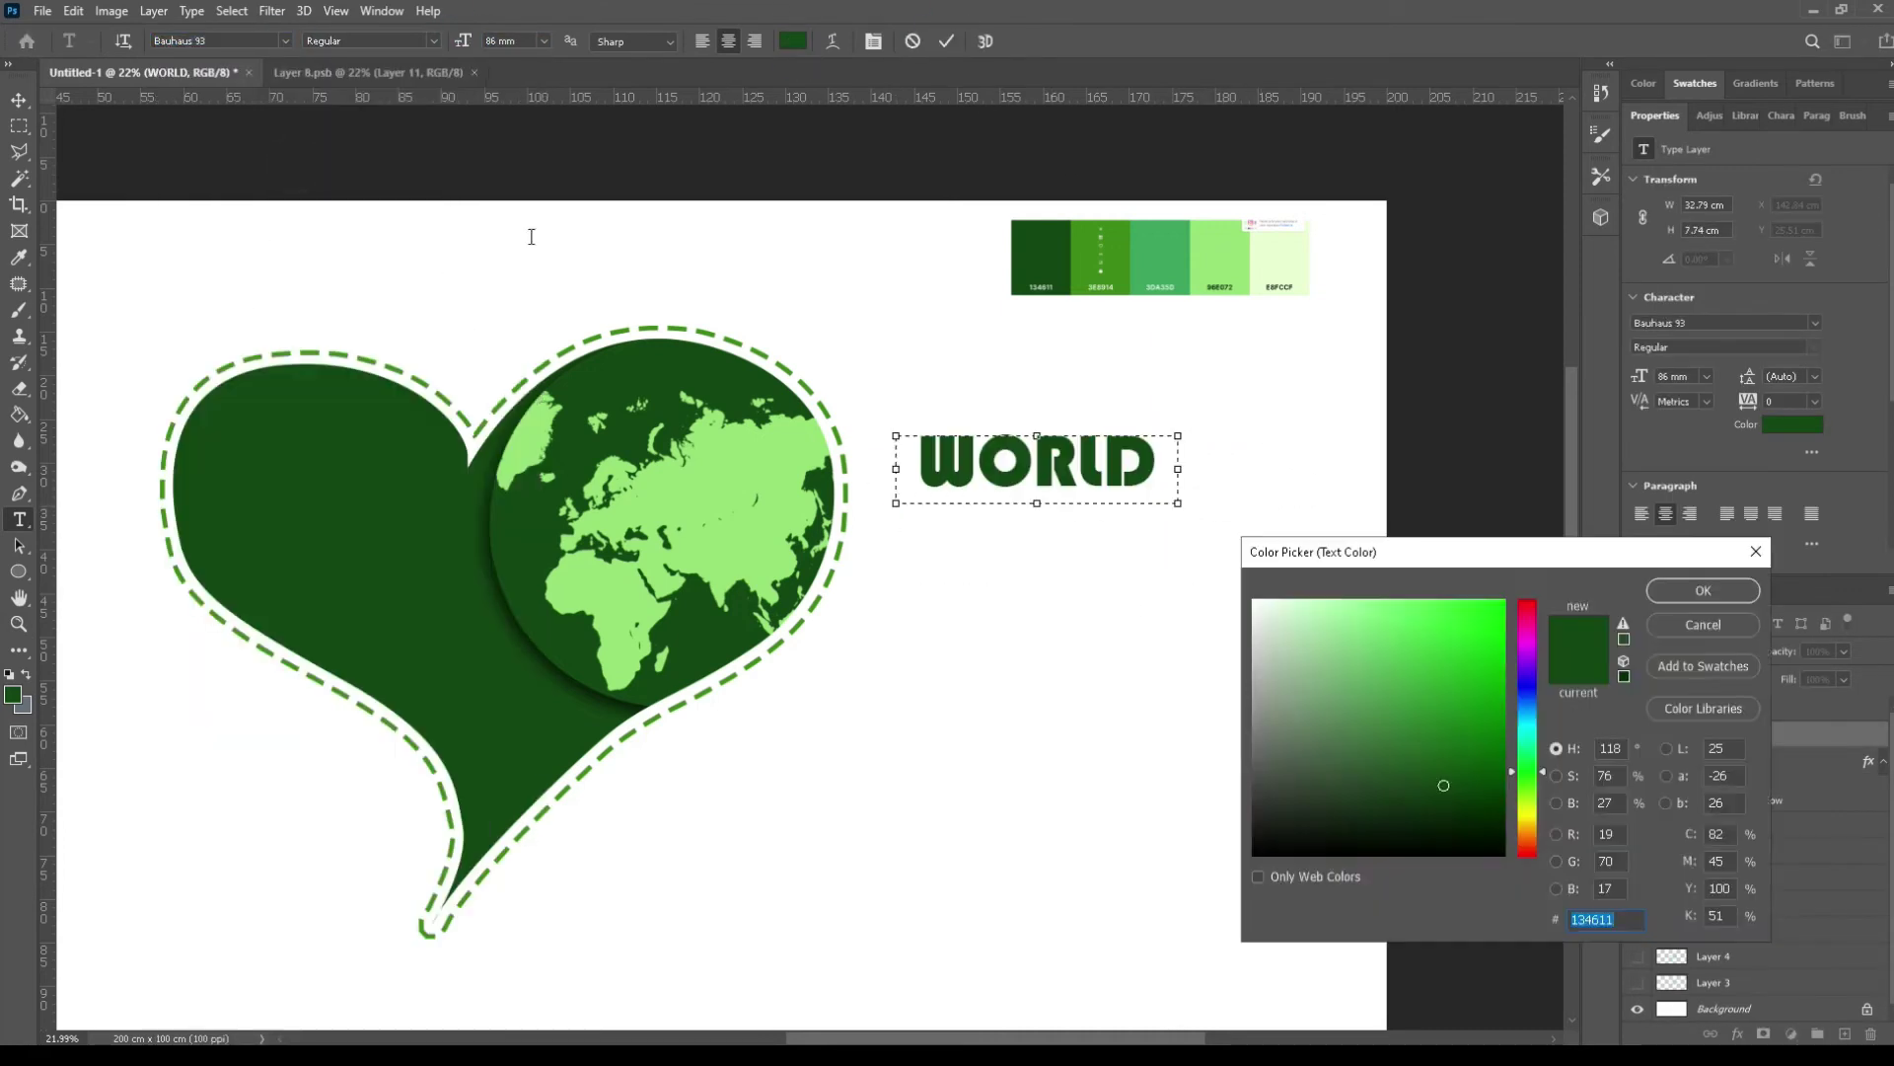
{"action": "left_click", "coordinate": [1161, 255]}
{"action": "left_click", "coordinate": [1704, 589]}
{"action": "left_click", "coordinate": [946, 41]}
{"action": "key", "text": "v"}
{"action": "left_click_drag", "start_coordinate": [1112, 471], "coordinate": [424, 515]}
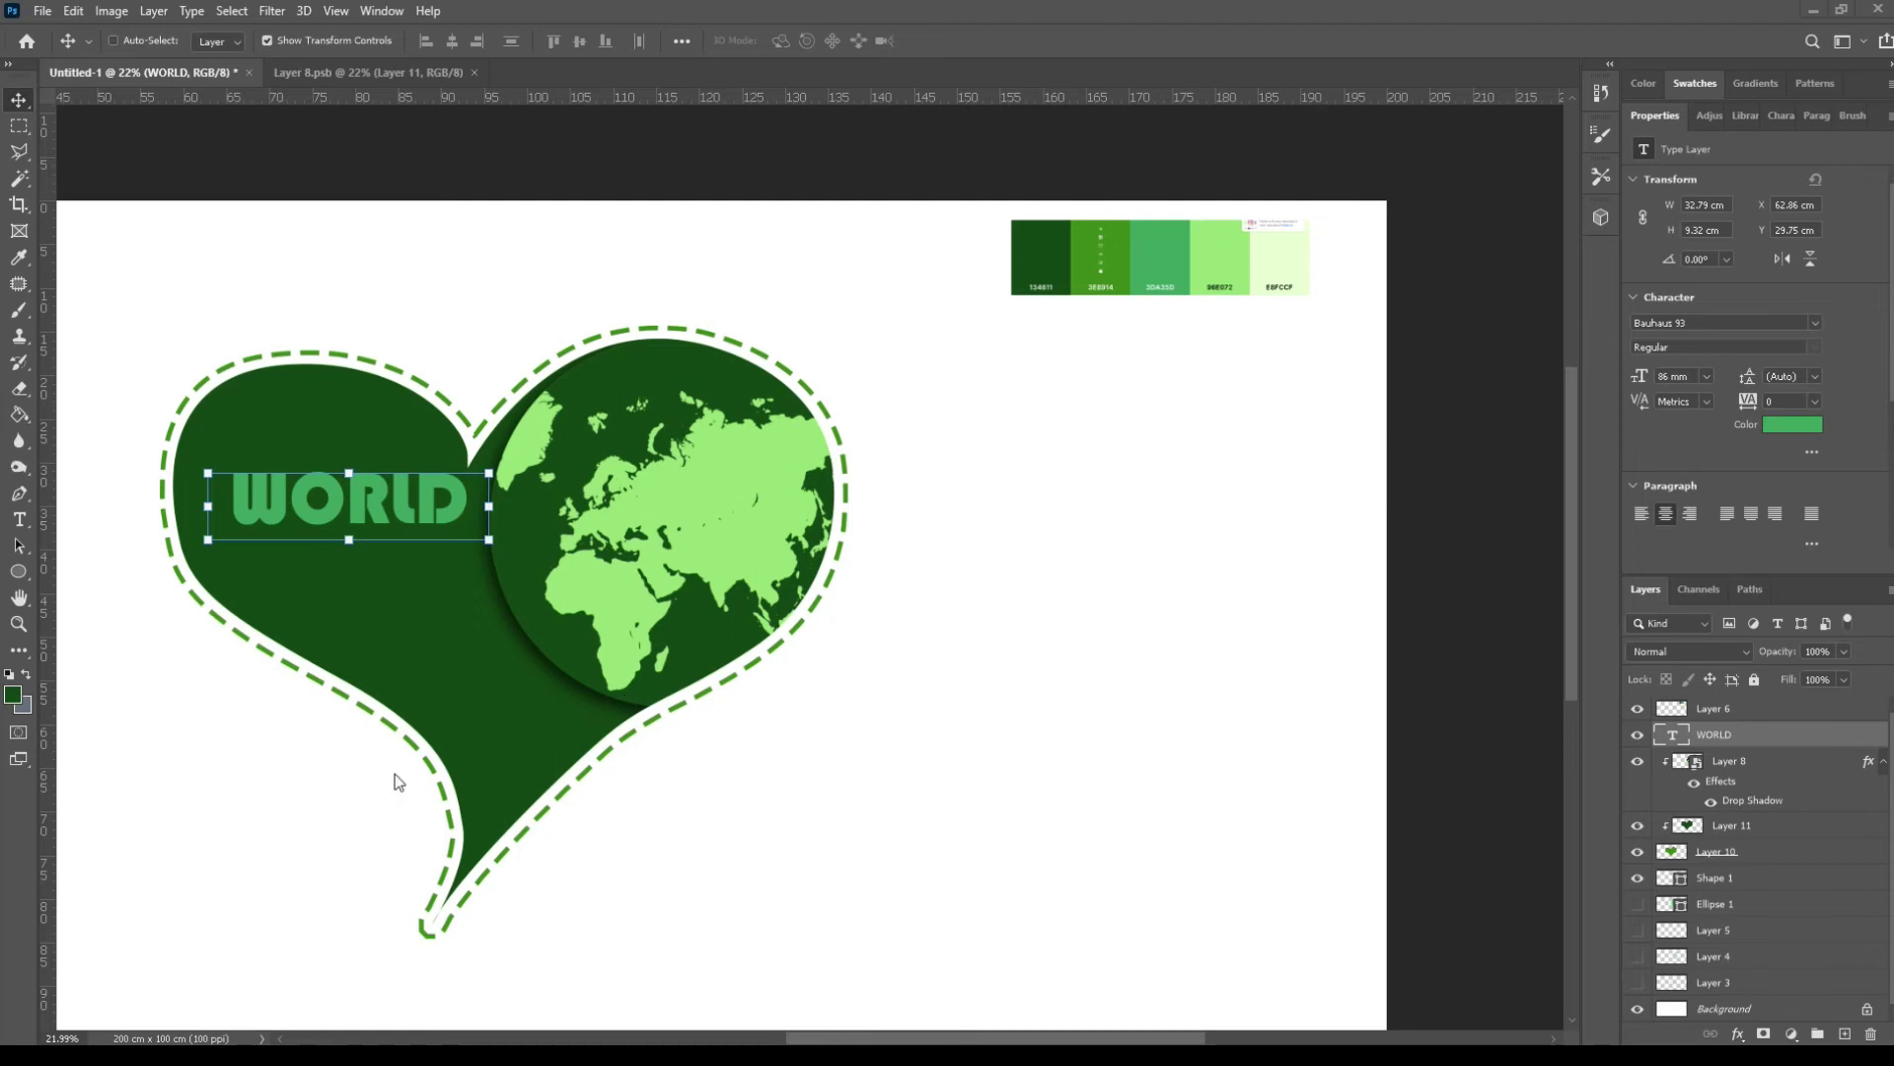
Step: Duplicate the WORLD text below the original and change the copy to read ENVIRONTMENT
{"action": "key", "text": "ctrl+j"}
{"action": "left_click_drag", "start_coordinate": [444, 489], "coordinate": [444, 555]}
{"action": "left_click", "coordinate": [989, 410]}
{"action": "key", "text": "e"}
{"action": "key", "text": "t"}
{"action": "double_click", "coordinate": [411, 567]}
{"action": "type", "text": "ENVIRONTMENT"}
{"action": "key", "text": "ctrl+Return"}
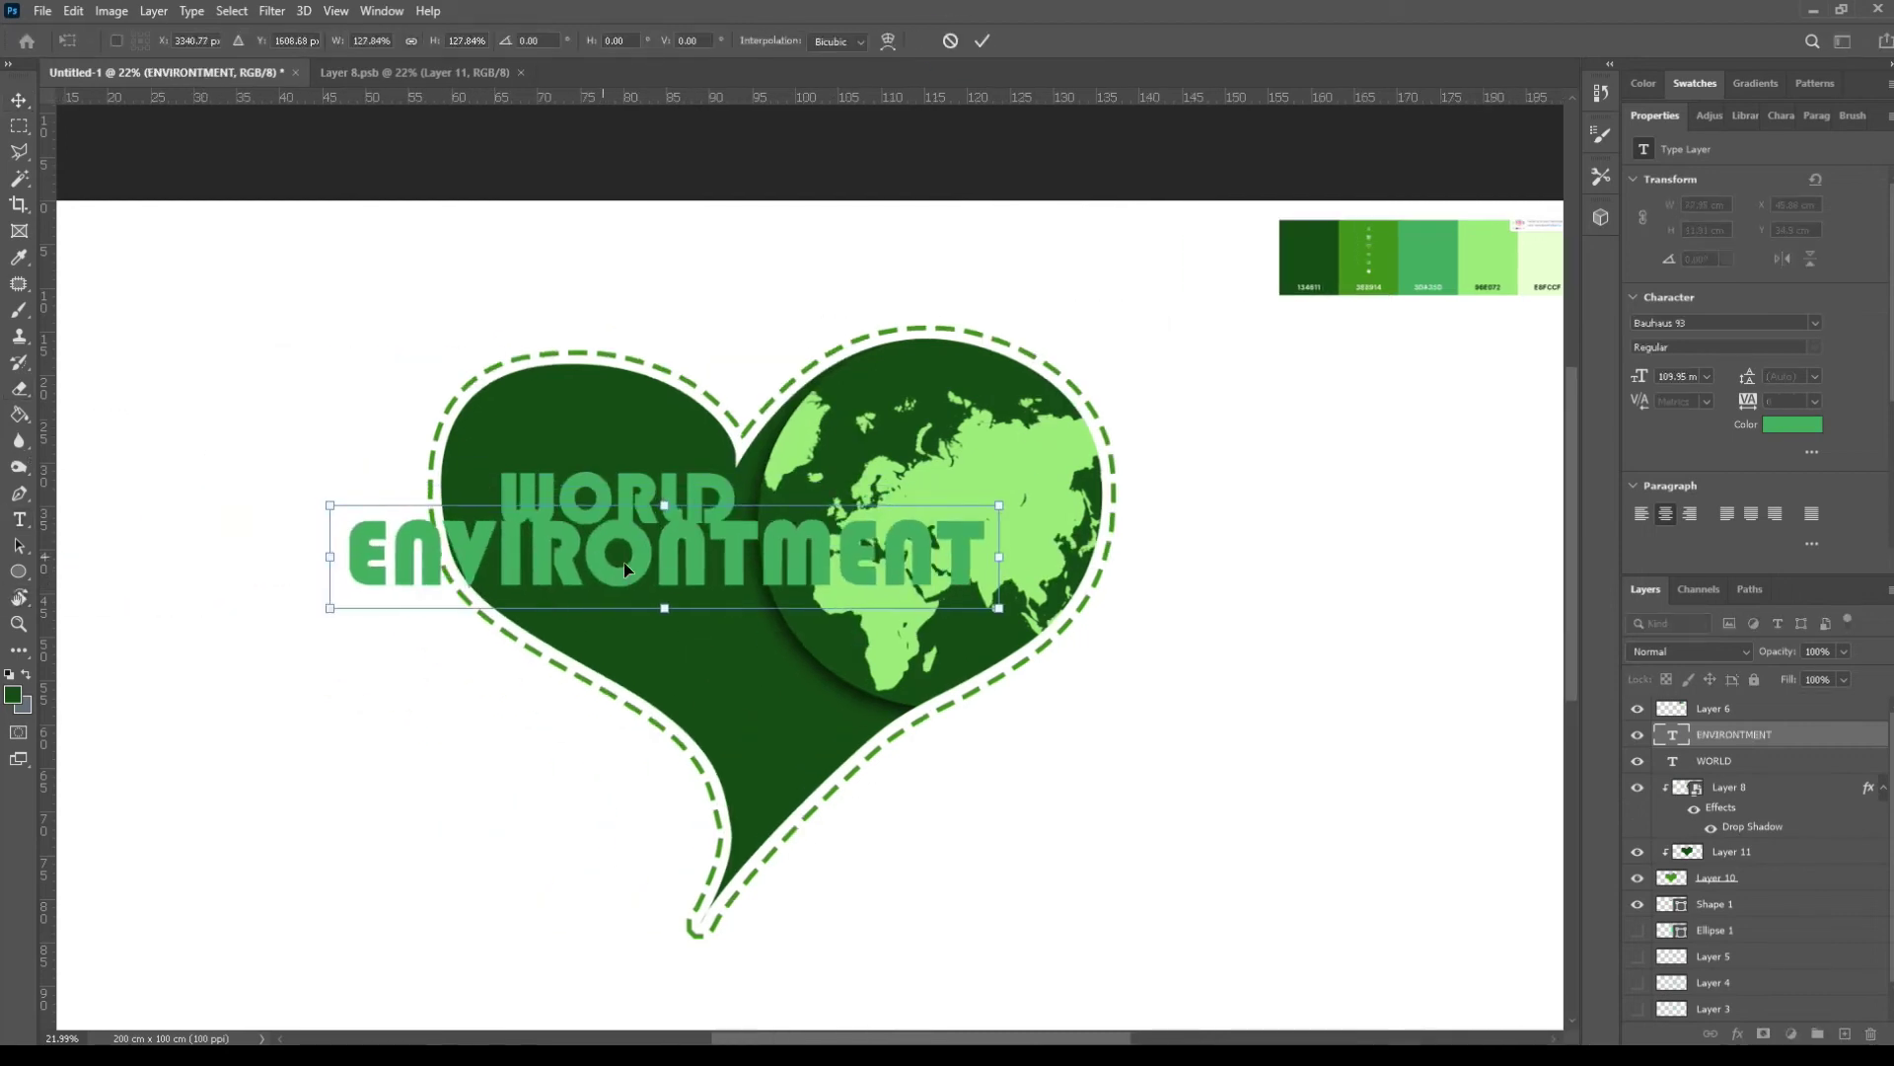
Step: Place the ENVIRONTMENT text, scaled to 109.95 mm, just below WORLD and duplicate its layer
{"action": "left_click_drag", "start_coordinate": [625, 568], "coordinate": [547, 601]}
{"action": "key", "text": "Return"}
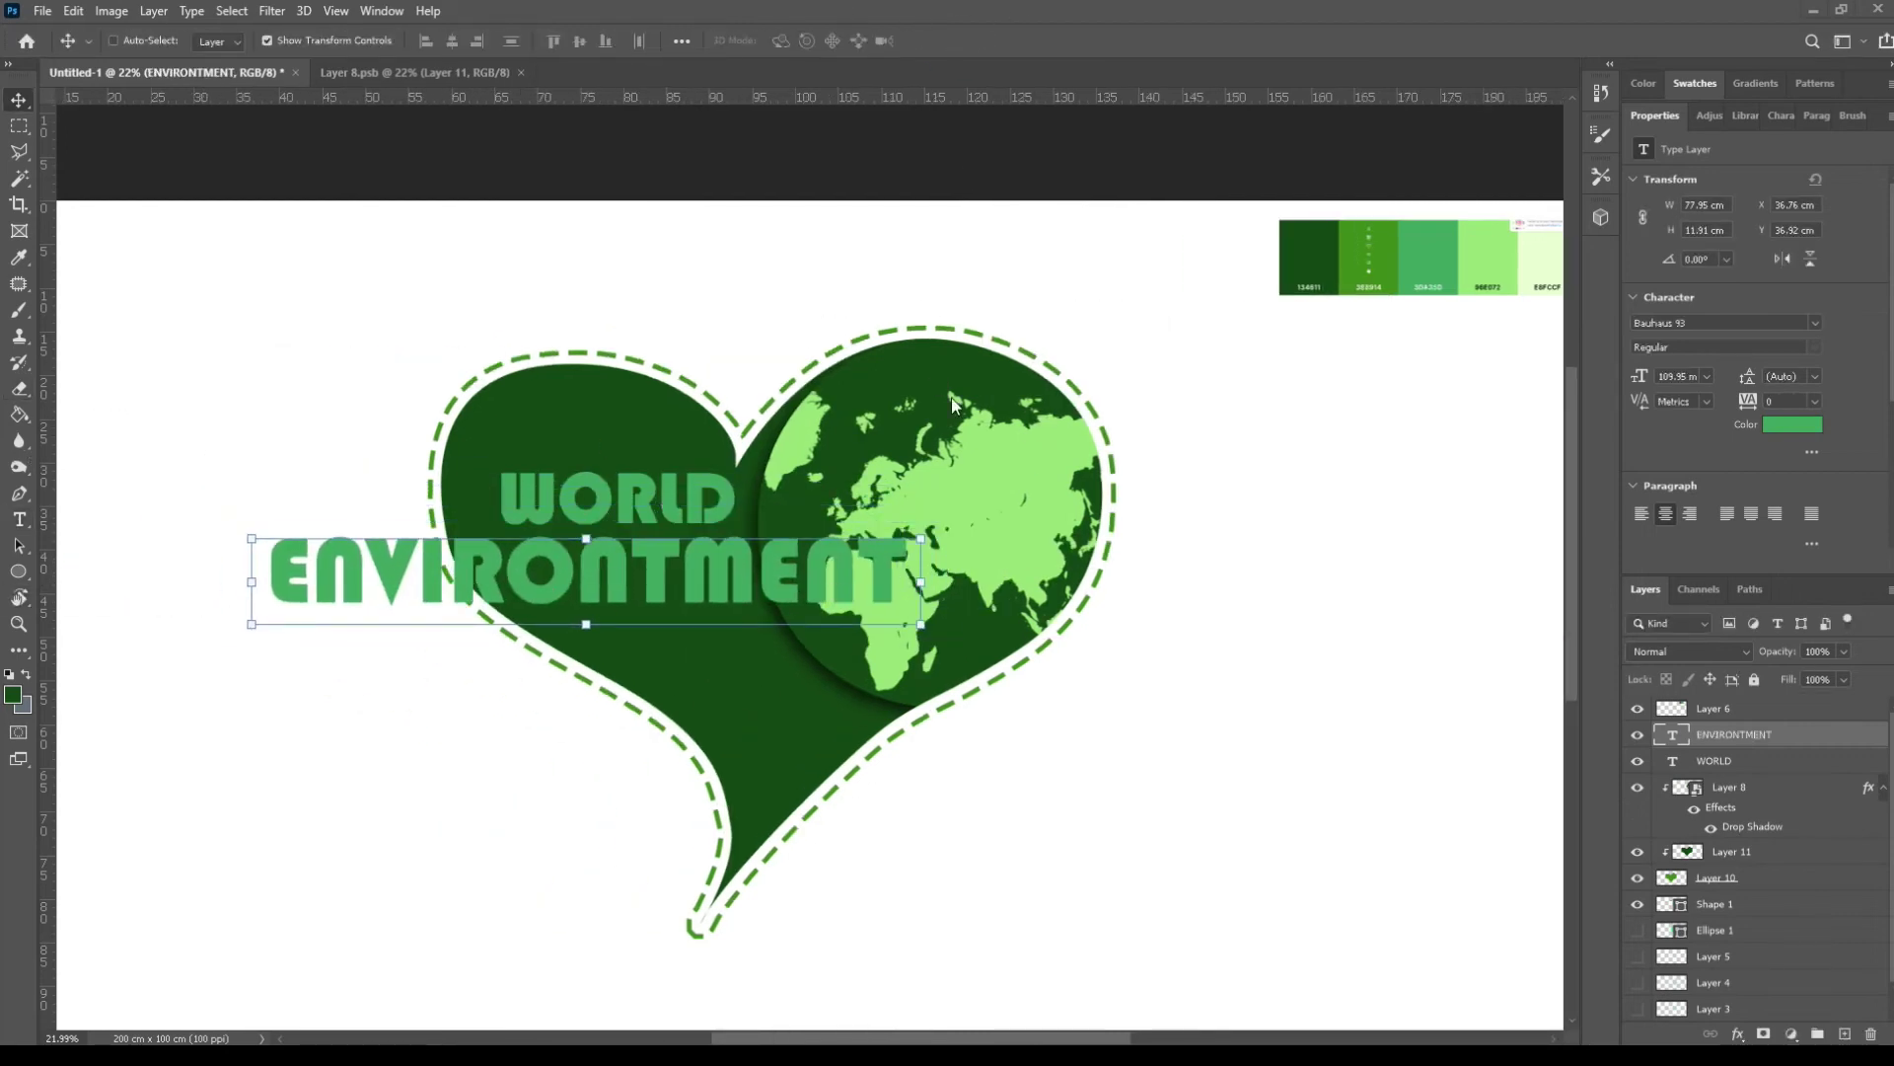
{"action": "key", "text": "ctrl+j"}
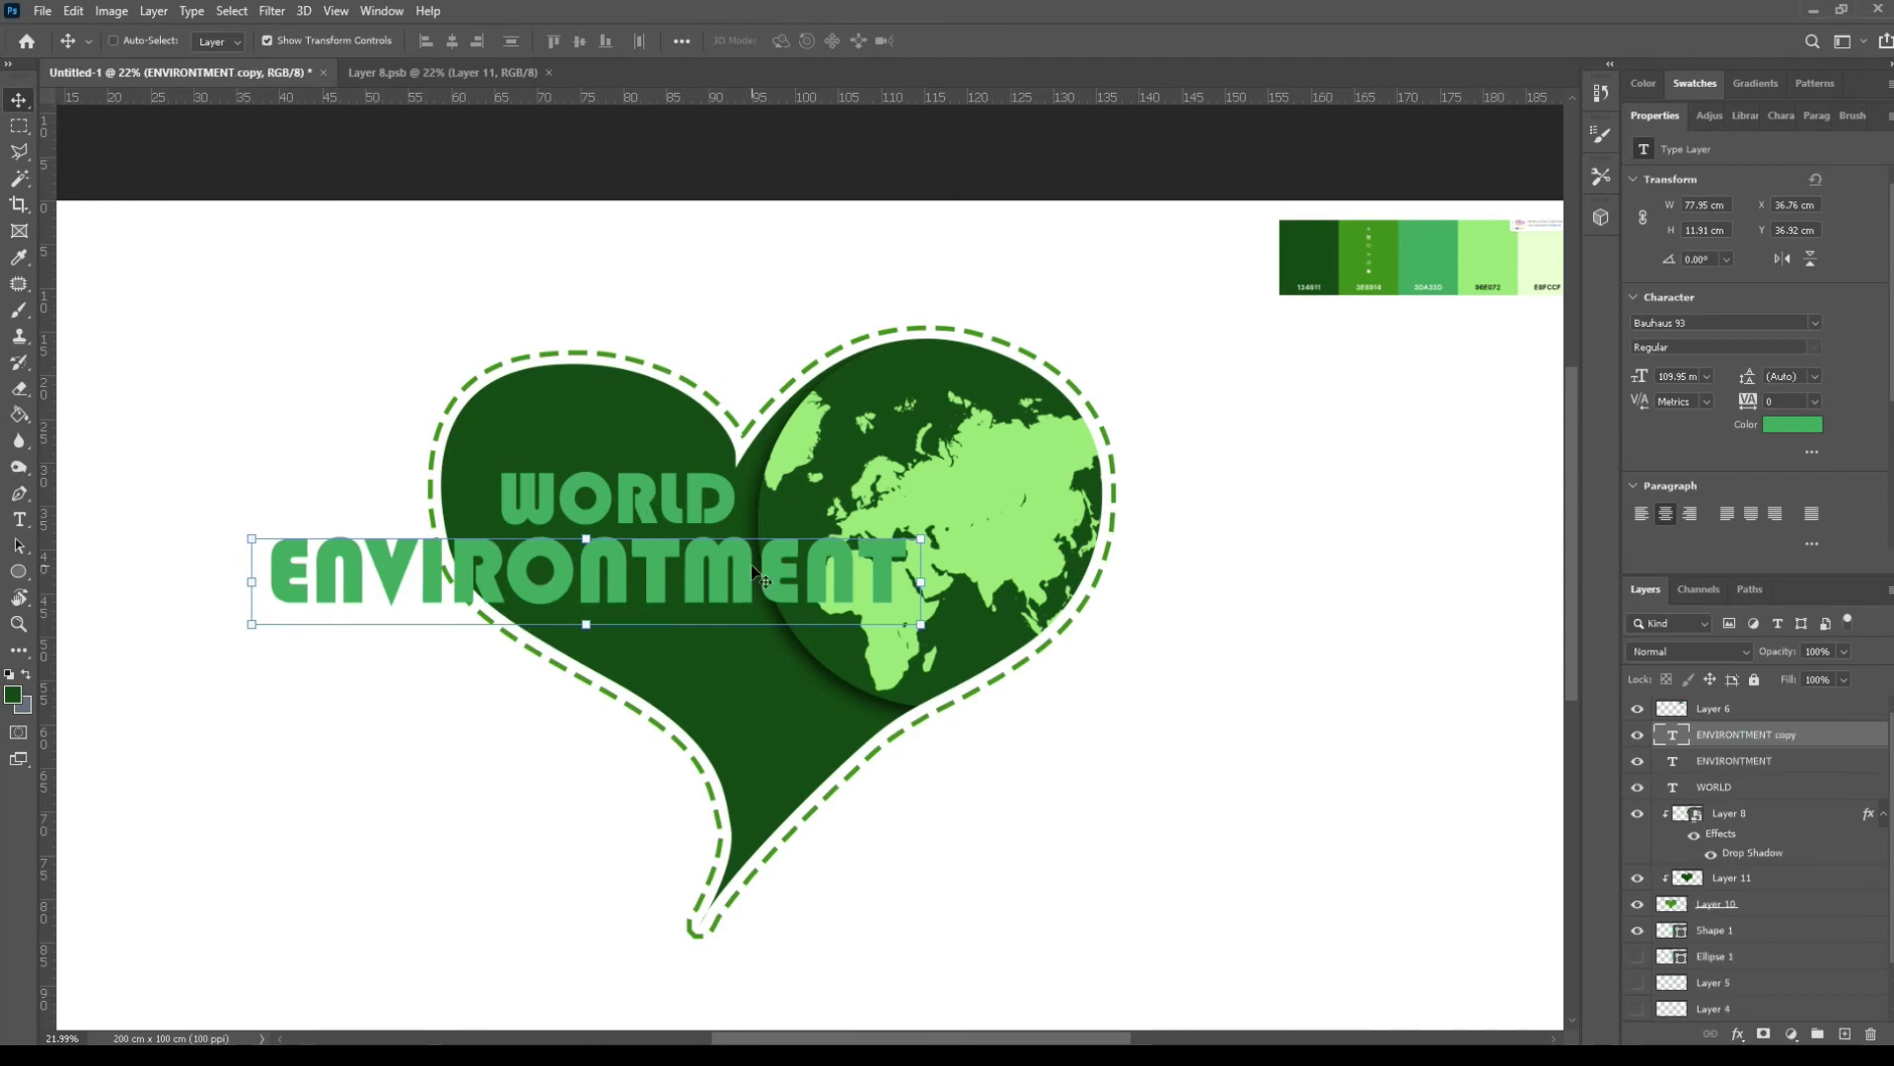
Step: Move the ENVIRONTMENT copy below the original and change its text to DAY
{"action": "left_click_drag", "start_coordinate": [760, 575], "coordinate": [759, 661]}
{"action": "key", "text": "t"}
{"action": "double_click", "coordinate": [713, 666]}
{"action": "type", "text": "DAY"}
{"action": "left_click_drag", "start_coordinate": [251, 668], "coordinate": [675, 665]}
{"action": "key", "text": "ctrl+Return"}
{"action": "key", "text": "v"}
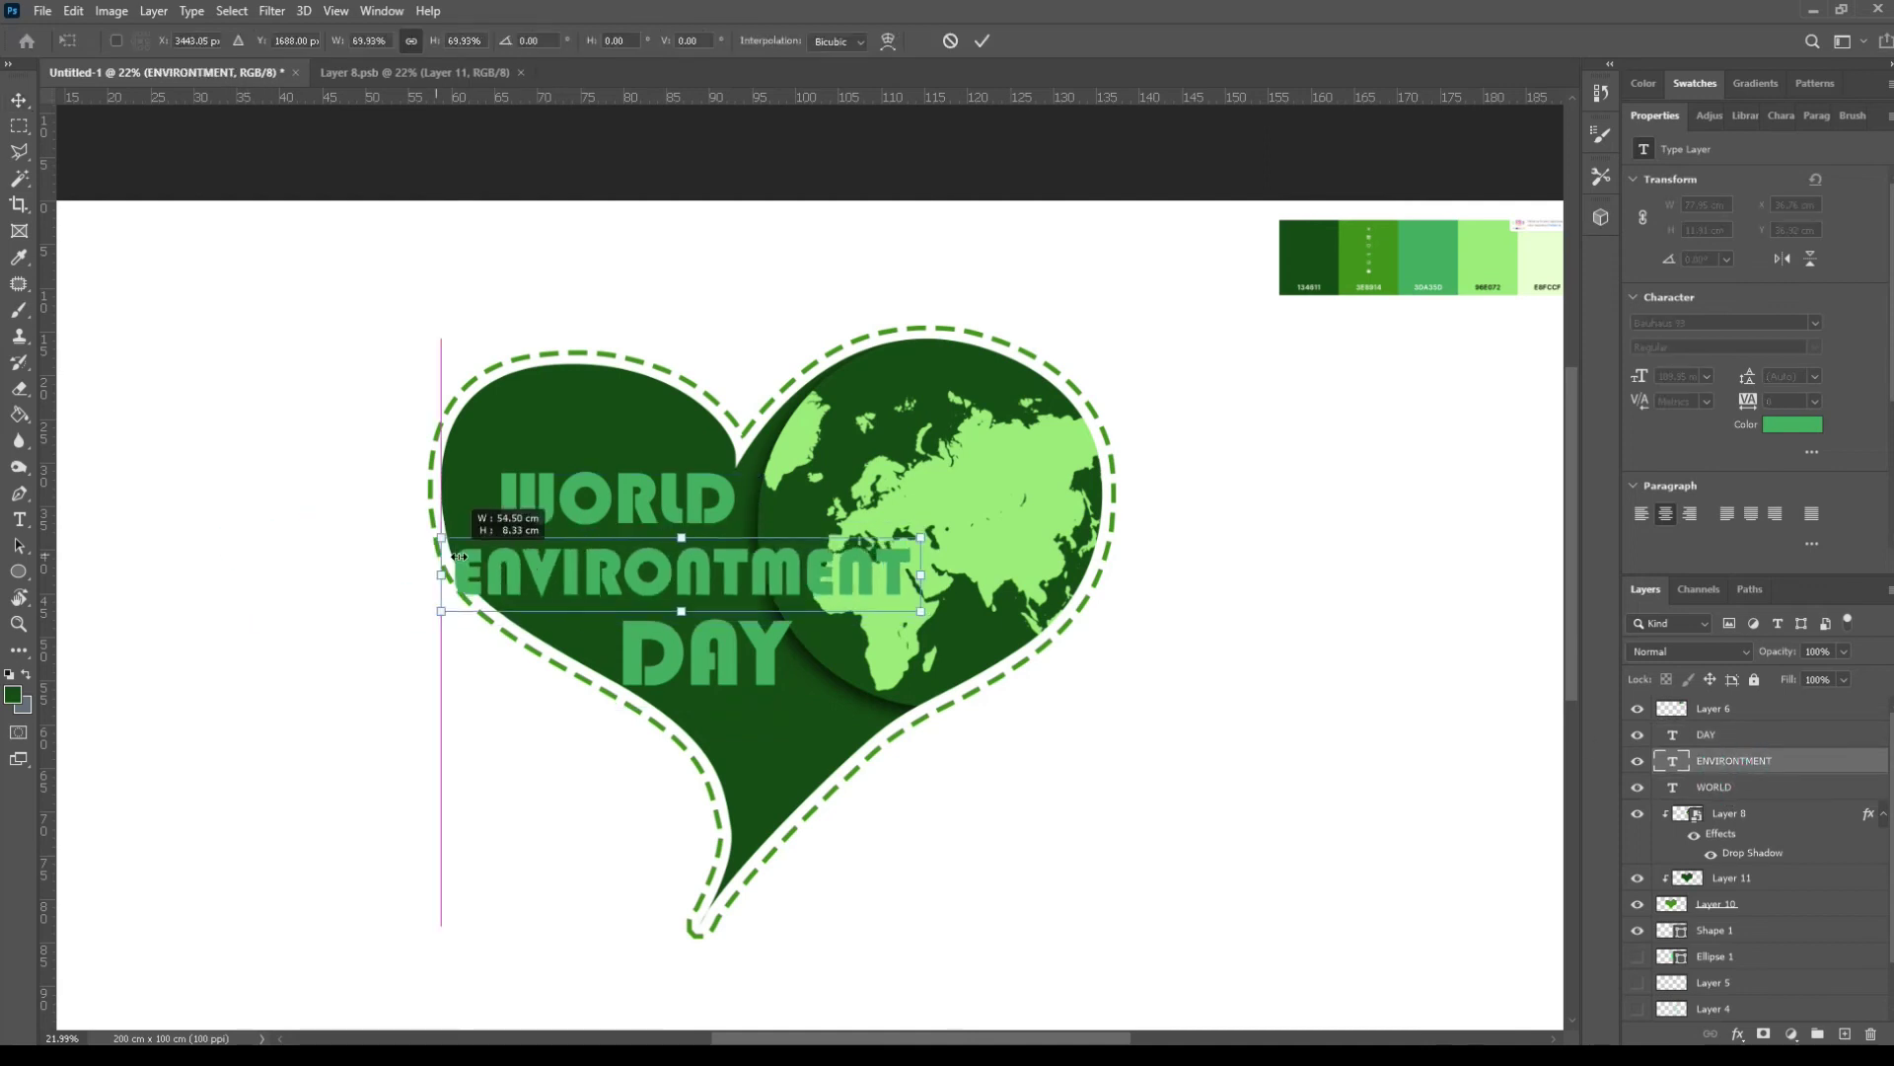
Step: Scale ENVIRONTMENT to about 54.5 cm wide, and align WORLD with its left edge and DAY with its right edge
{"action": "left_click_drag", "start_coordinate": [538, 511], "coordinate": [616, 520]}
{"action": "left_click_drag", "start_coordinate": [1379, 722], "coordinate": [1359, 722]}
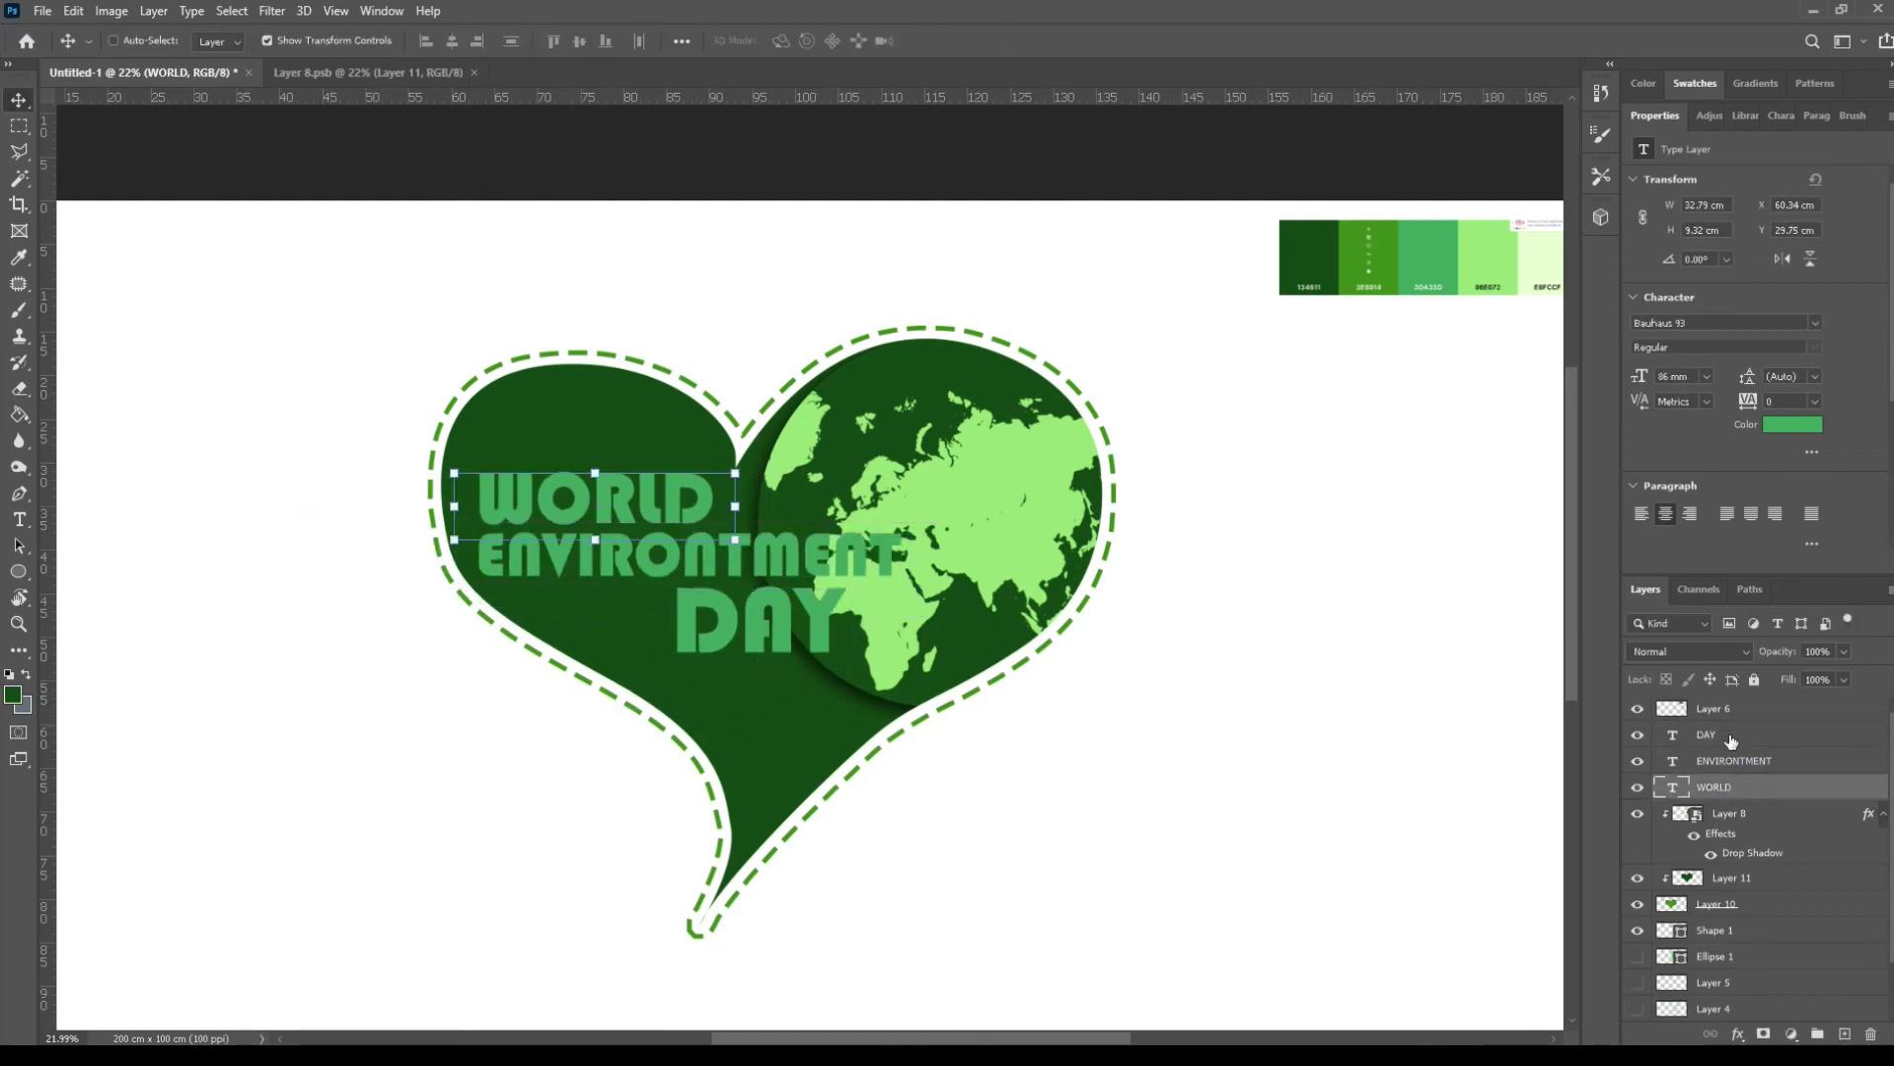
{"action": "left_click", "coordinate": [1733, 737]}
{"action": "left_click_drag", "start_coordinate": [1027, 723], "coordinate": [1078, 723]}
{"action": "left_click", "coordinate": [1761, 763]}
{"action": "left_click", "coordinate": [1760, 788]}
{"action": "left_click", "coordinate": [1755, 747], "text": "shift"}
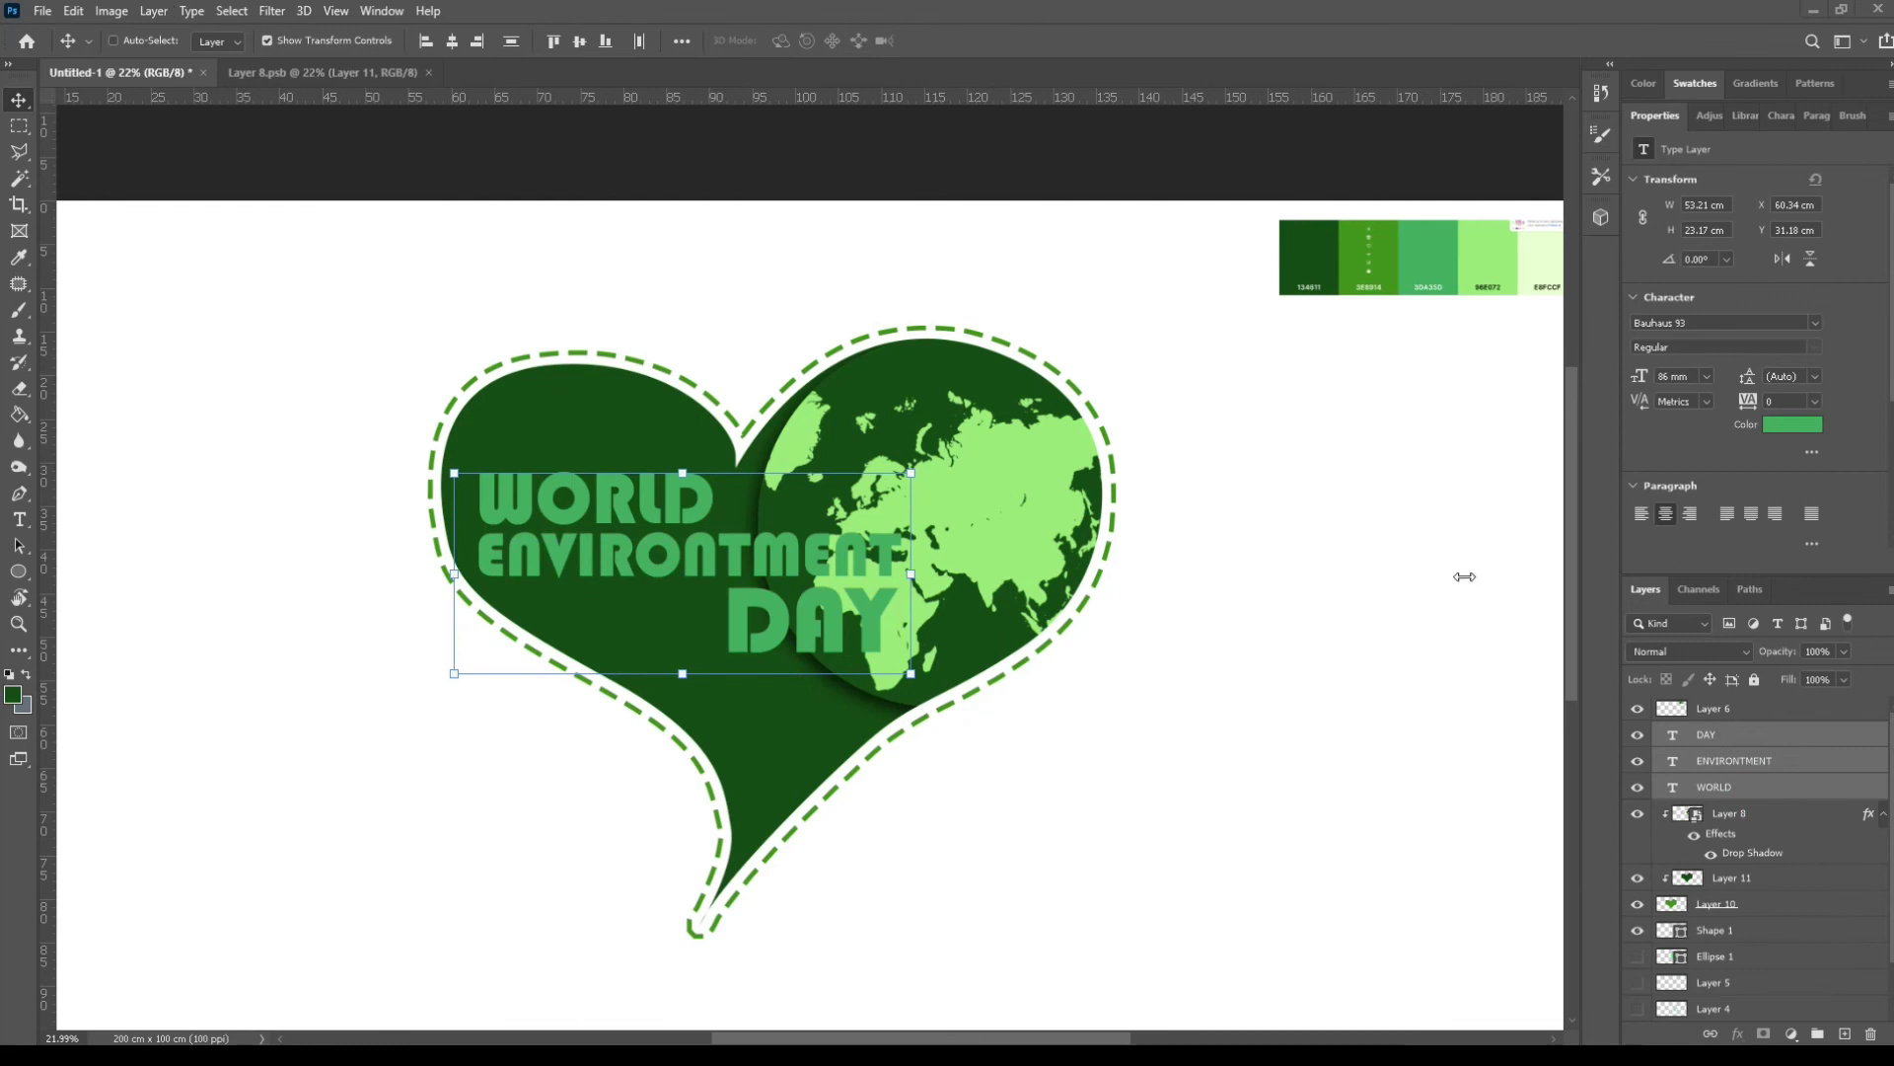
Step: Give the WORLD text a black drop shadow at 63% opacity, with increased spread and size
{"action": "double_click", "coordinate": [1840, 791]}
{"action": "left_click", "coordinate": [1180, 815]}
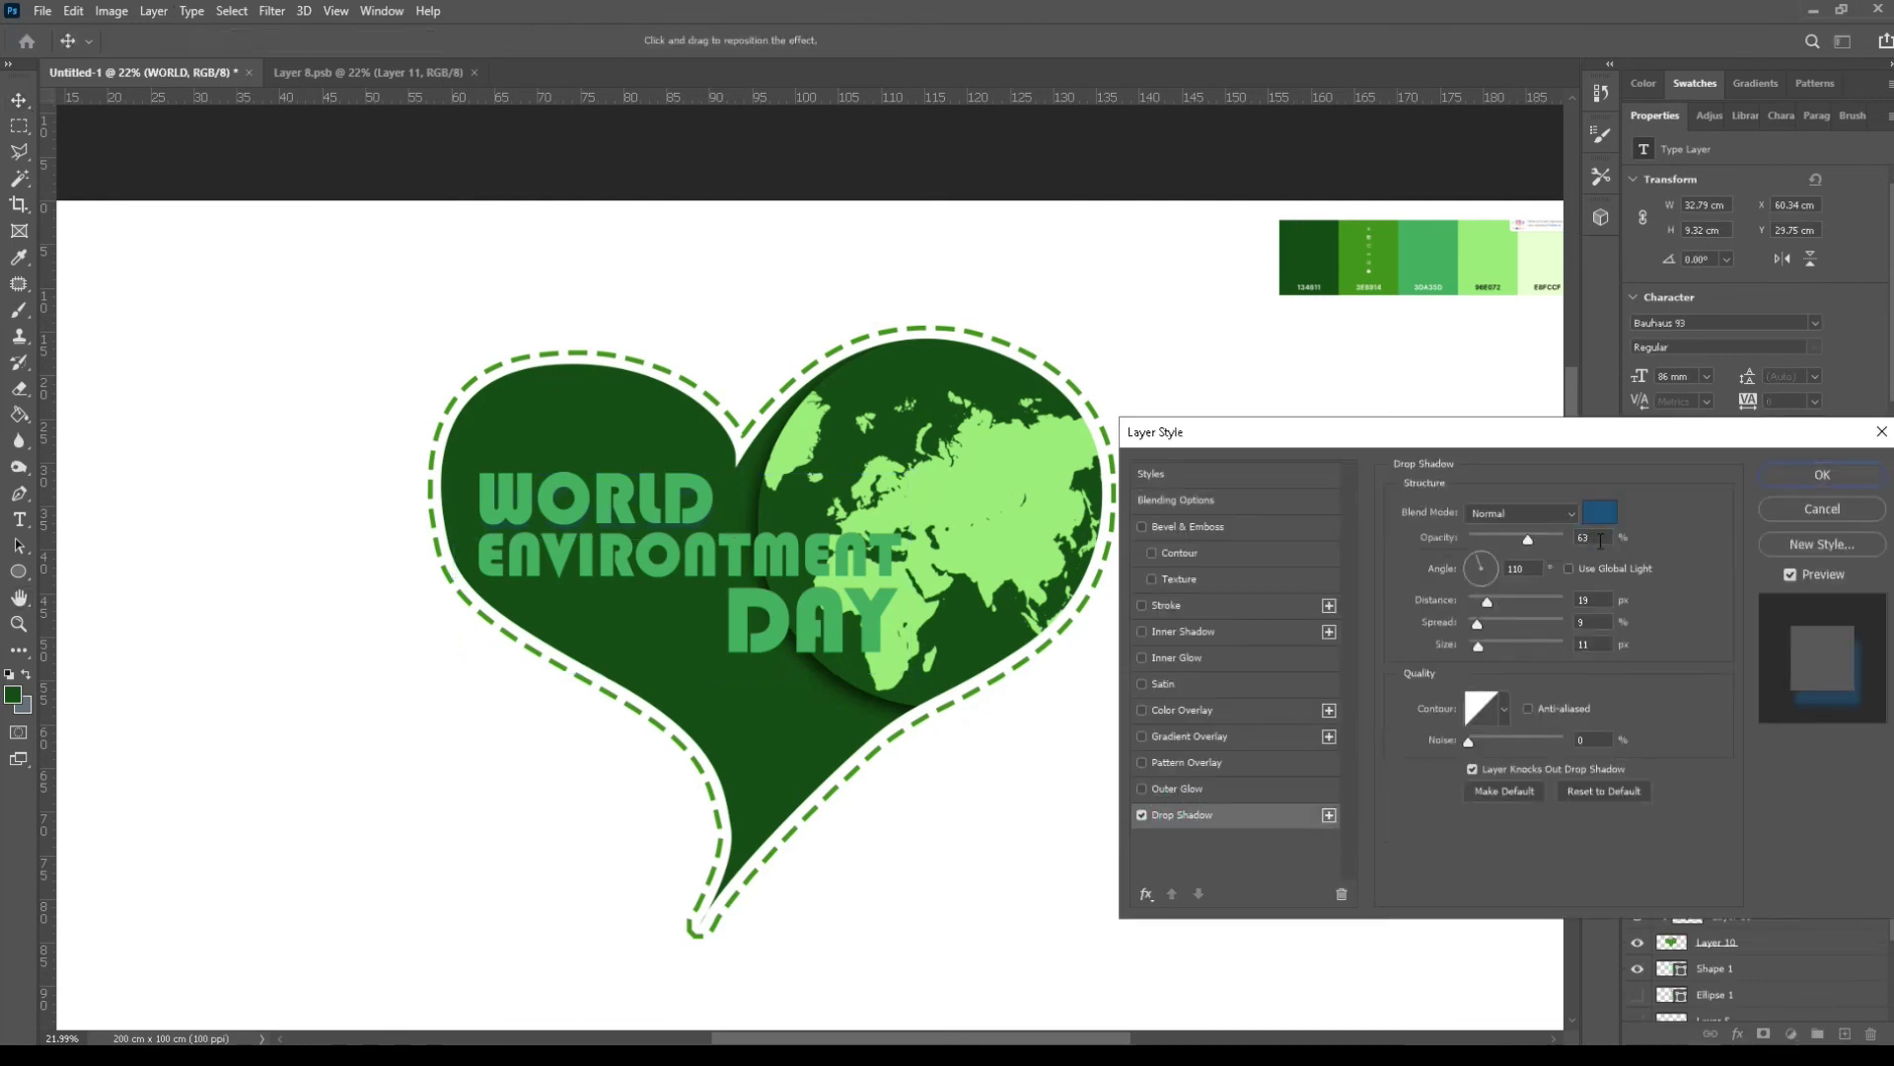
{"action": "left_click", "coordinate": [1600, 511]}
{"action": "left_click", "coordinate": [1730, 597]}
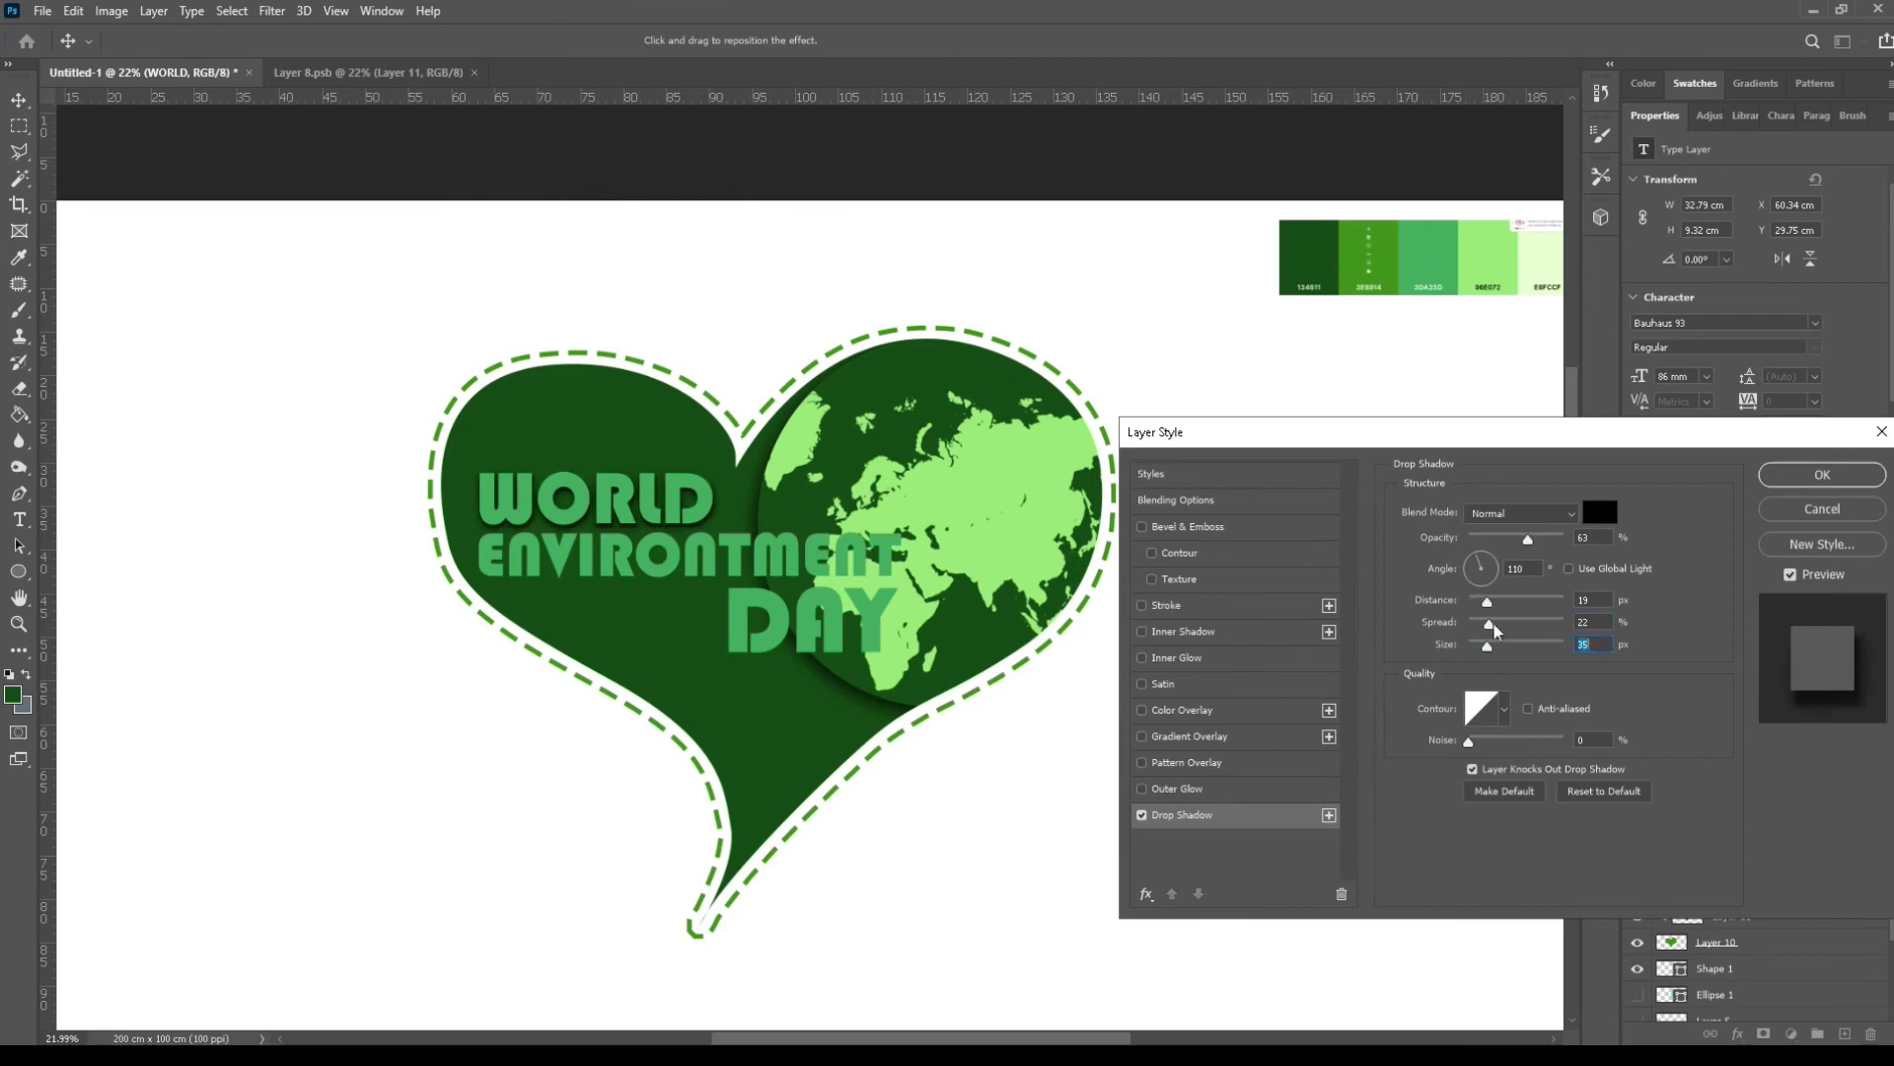
{"action": "left_click", "coordinate": [1822, 482]}
Step: Copy WORLD's layer style to the ENVIRONTMENT and DAY text layers
{"action": "right_click", "coordinate": [1779, 801]}
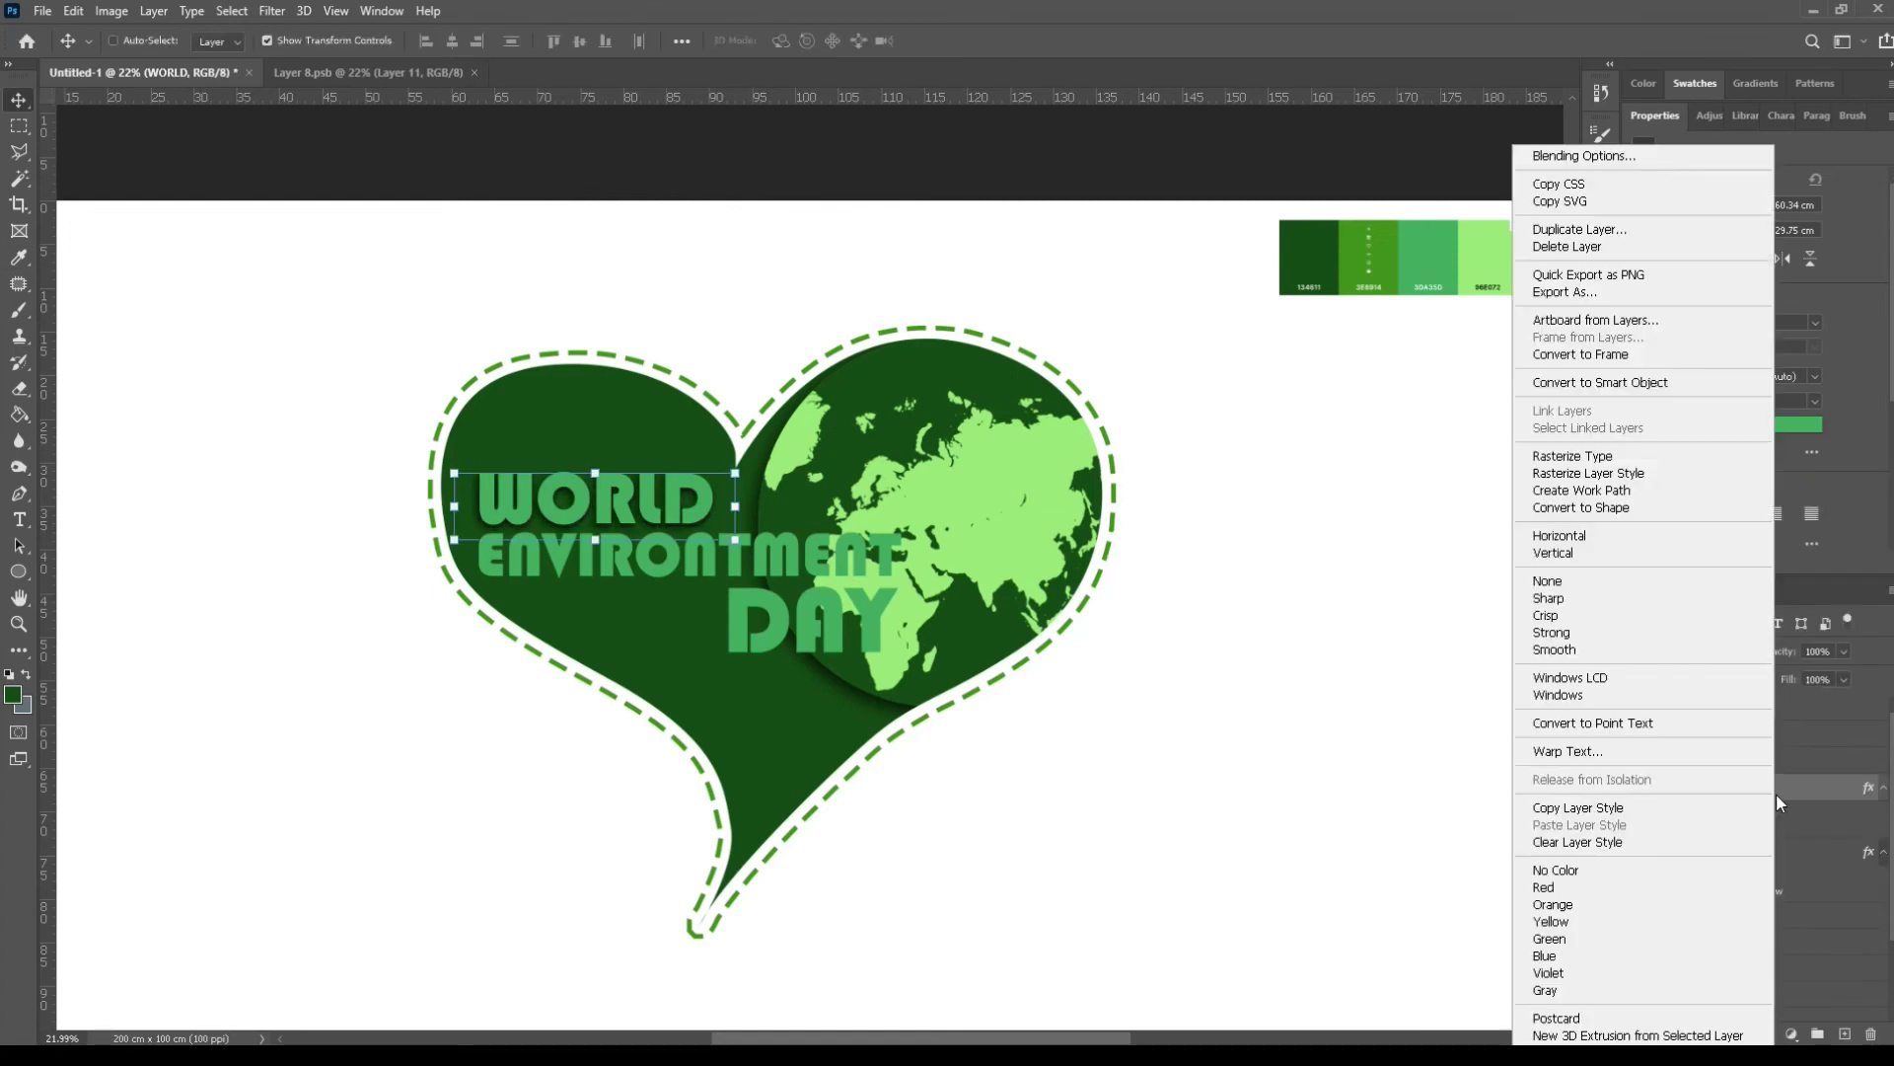
{"action": "left_click", "coordinate": [1600, 809]}
{"action": "left_click", "coordinate": [1779, 760]}
{"action": "left_click", "coordinate": [1779, 736], "text": "shift"}
{"action": "right_click", "coordinate": [1779, 734]}
{"action": "left_click", "coordinate": [1618, 825]}
Step: Collapse the effects lists of the DAY, ENVIRONTMENT and WORLD layers
{"action": "key", "text": "z"}
{"action": "left_click_drag", "start_coordinate": [977, 683], "coordinate": [938, 740]}
{"action": "key", "text": "v"}
{"action": "left_click", "coordinate": [1882, 736]}
{"action": "left_click", "coordinate": [1882, 762]}
{"action": "left_click", "coordinate": [1883, 787]}
Step: Enlarge the three text lines together over the heart, bringing DAY to 164.74 mm
{"action": "left_click", "coordinate": [1780, 787]}
{"action": "left_click", "coordinate": [1780, 738], "text": "shift"}
{"action": "left_click", "coordinate": [982, 41]}
Step: Scale ENVIRONTMENT down and place it just below WORLD, and align DAY with its right edge
{"action": "left_click", "coordinate": [1767, 754]}
{"action": "left_click_drag", "start_coordinate": [1022, 560], "coordinate": [885, 577]}
{"action": "left_click", "coordinate": [981, 41]}
{"action": "left_click_drag", "start_coordinate": [766, 608], "coordinate": [764, 600]}
{"action": "left_click", "coordinate": [1735, 737]}
{"action": "left_click_drag", "start_coordinate": [1272, 725], "coordinate": [1145, 726]}
{"action": "key", "text": "z"}
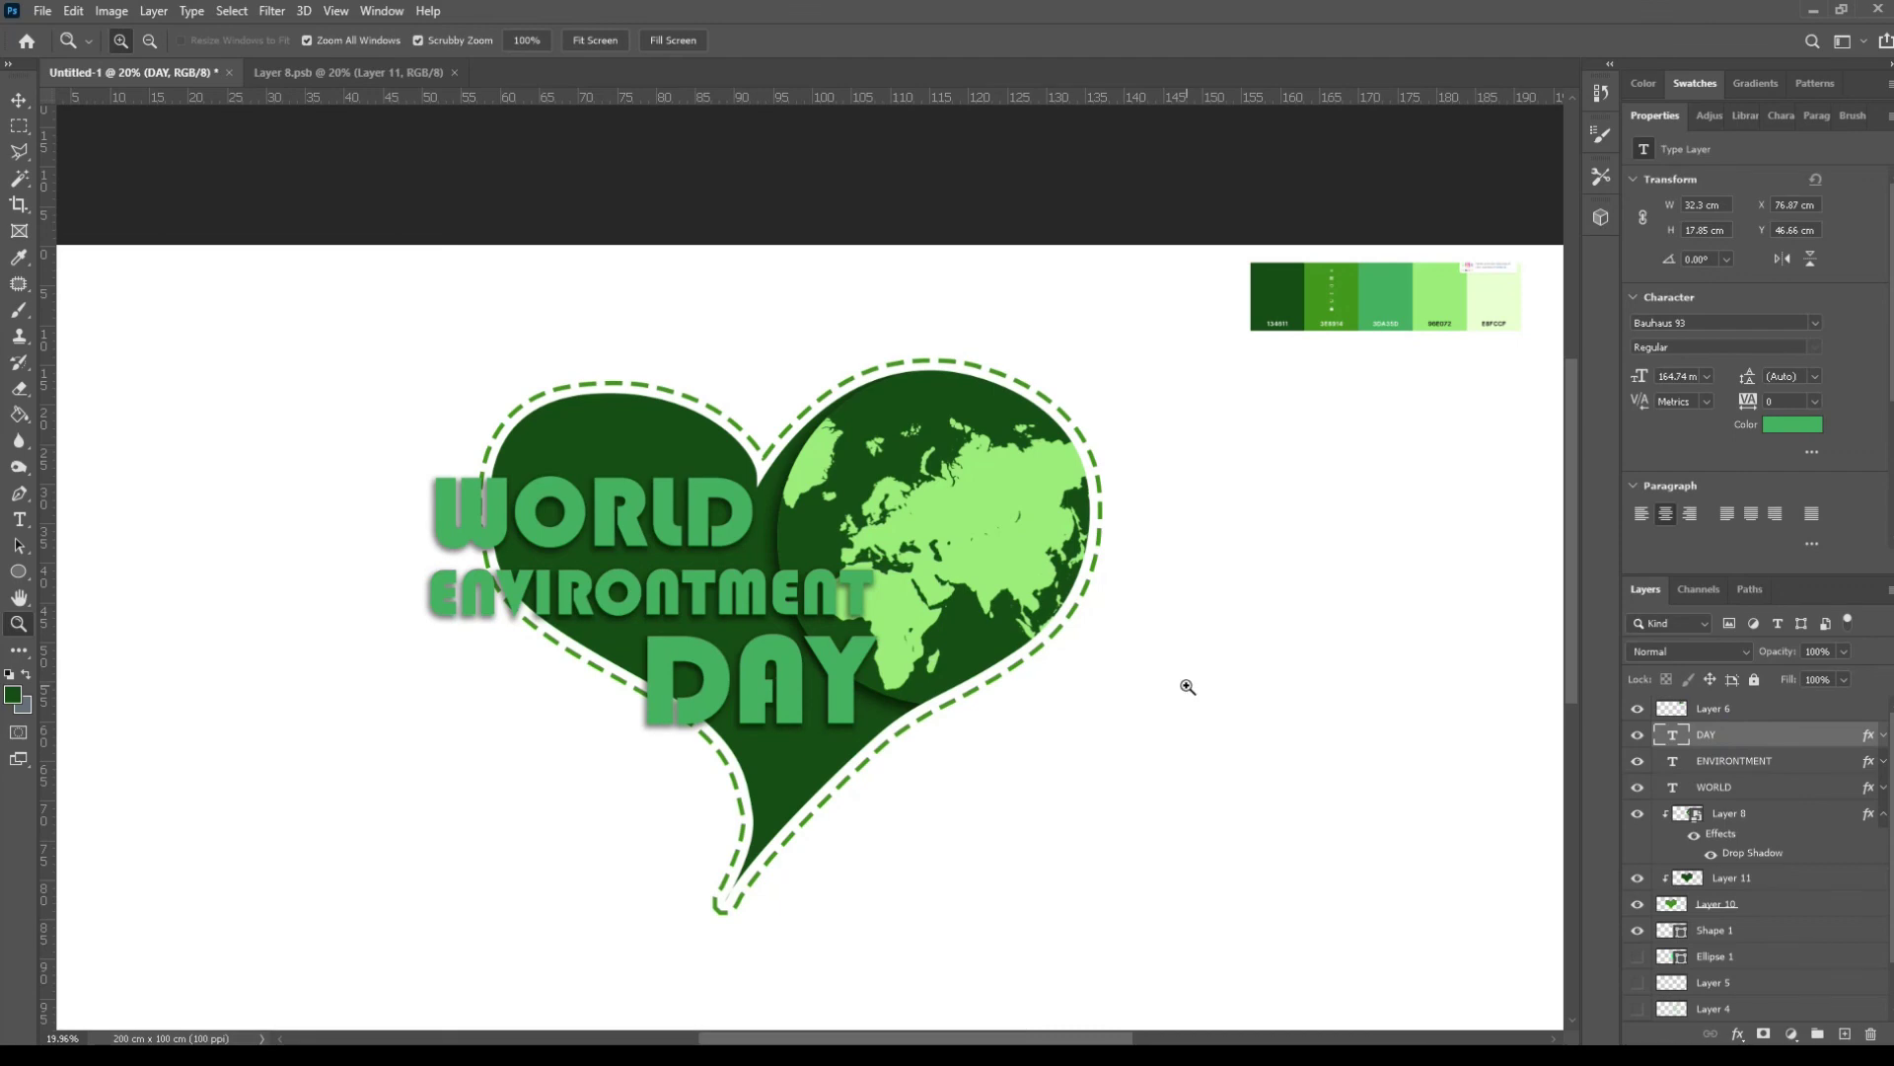